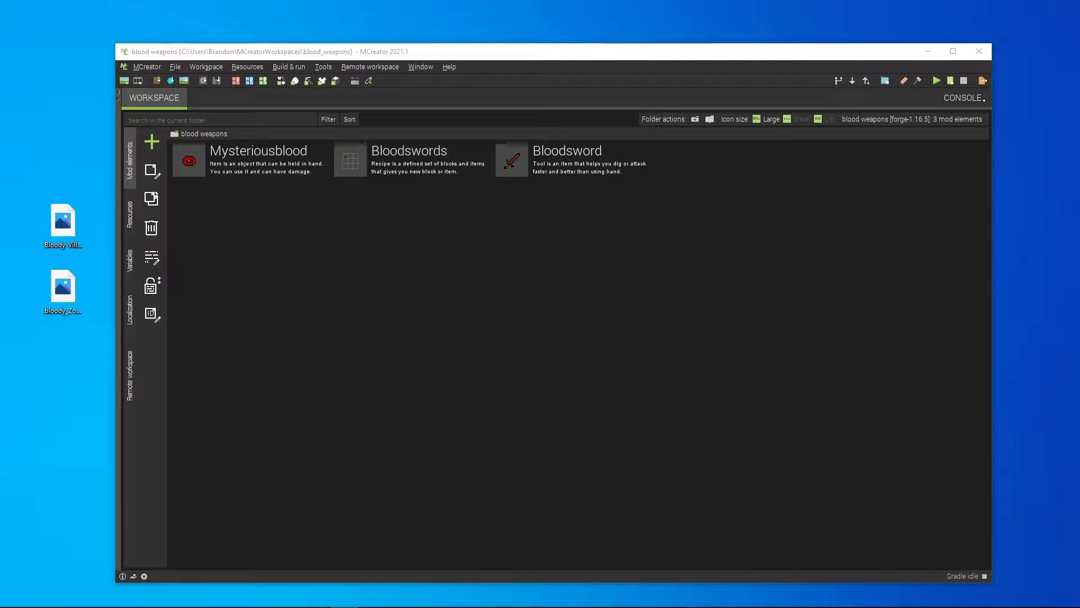
# Step: Switch to the browser to view the Bloody Villager mob skin page on Planet Minecraft, and return to the MCreator workspace
pyautogui.hotkey('alt', 'Tab')
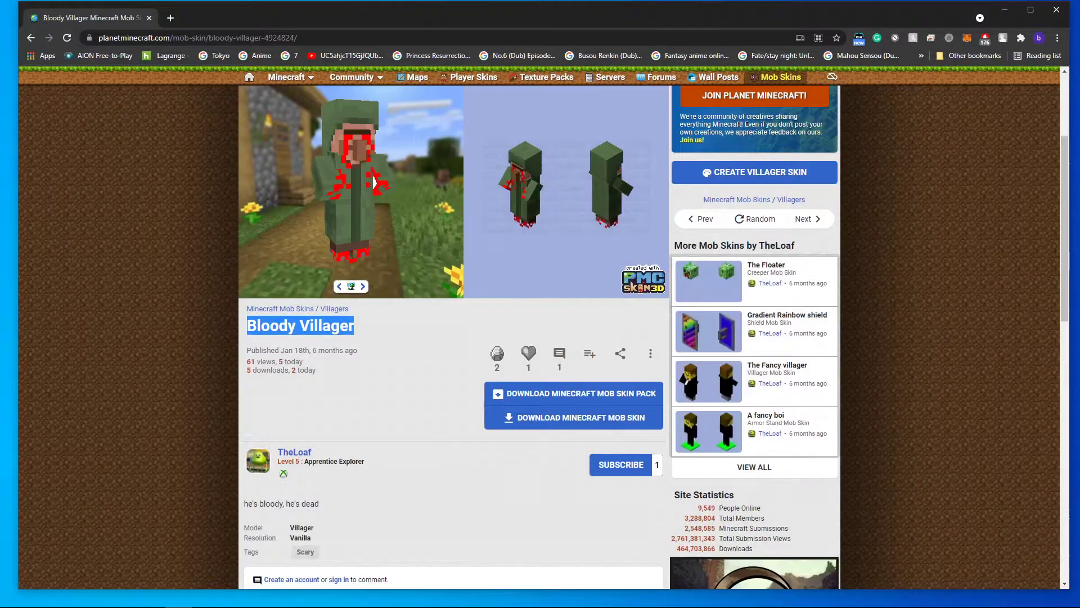
pyautogui.click(266, 331)
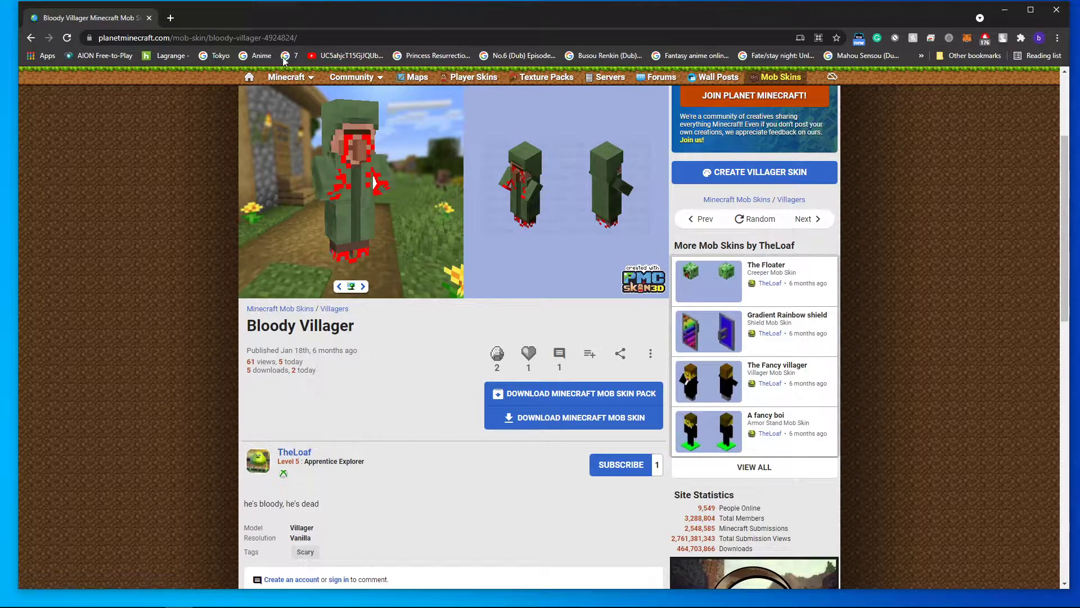
pyautogui.click(1004, 10)
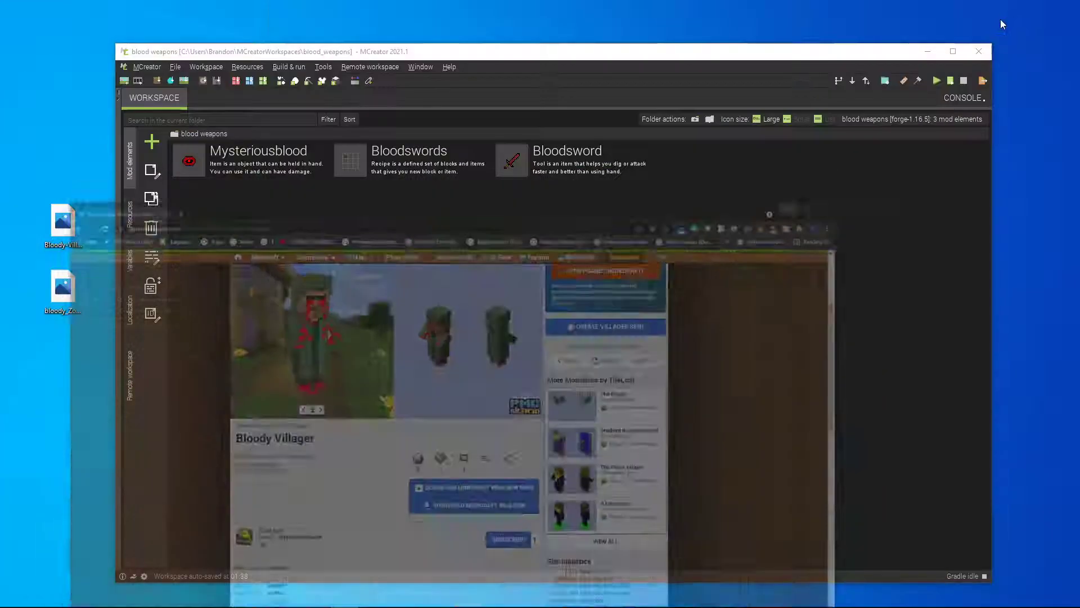
# Step: Try to import the bloody zombie skin image from the desktop into the workspace as a texture
pyautogui.moveTo(68, 313); pyautogui.dragTo(392, 313)
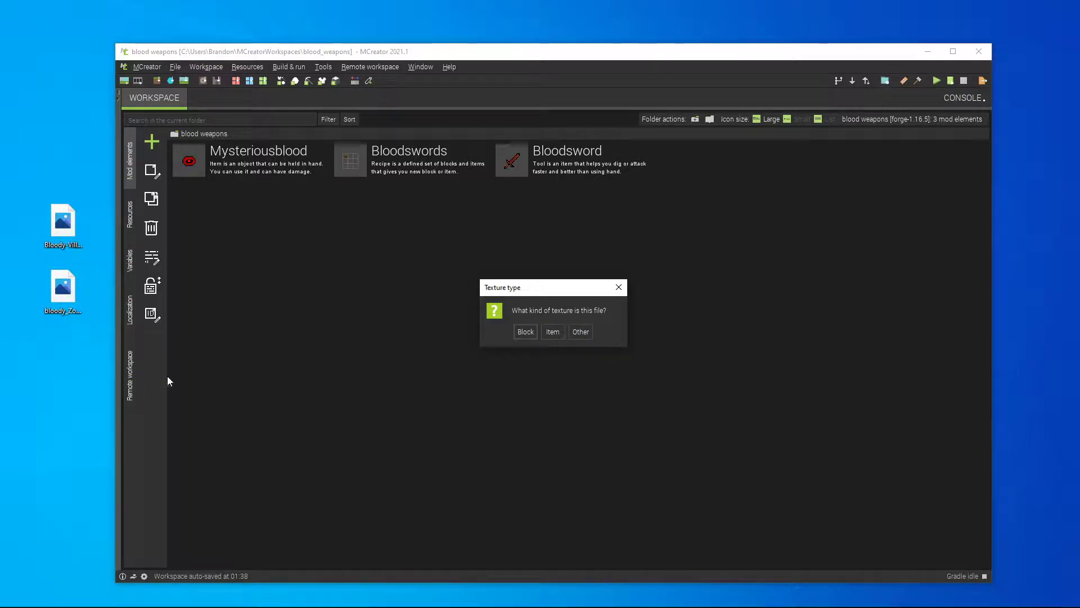
pyautogui.click(619, 287)
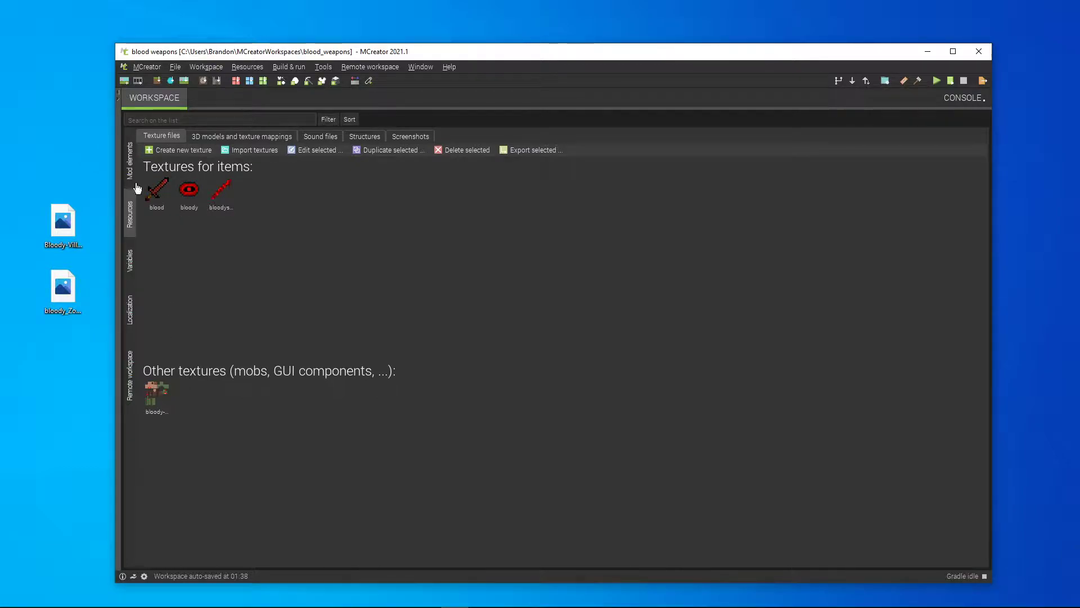
# Step: Create a new 16 by 16 texture image filled with transparency
pyautogui.click(173, 147)
pyautogui.click(181, 163)
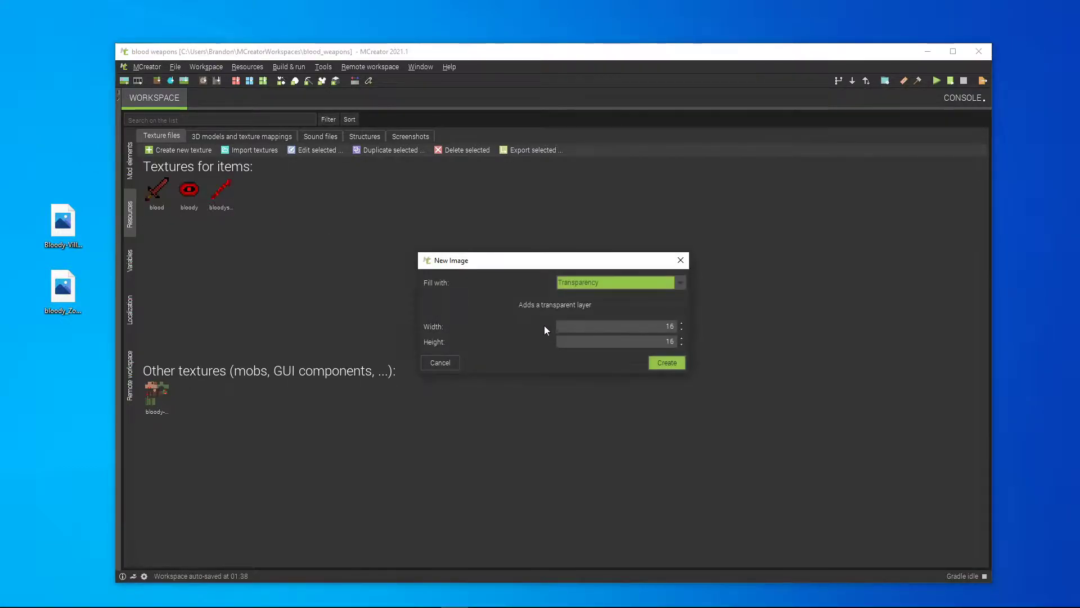
pyautogui.click(666, 363)
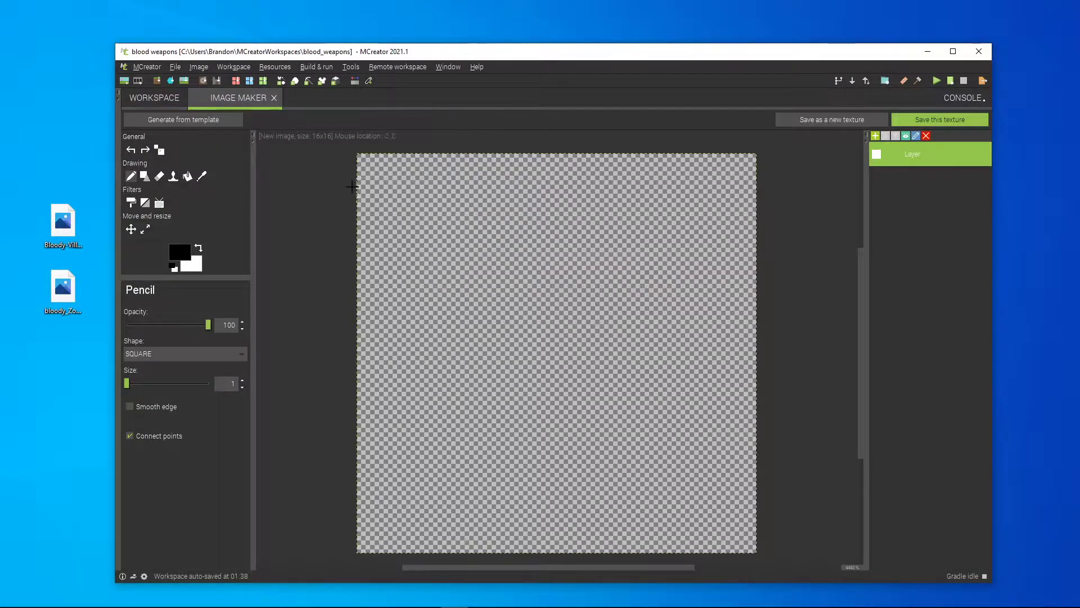
# Step: Generate a texture from a template using powder1 for layer 1 and no image for layer 2
pyautogui.click(193, 120)
pyautogui.click(413, 411)
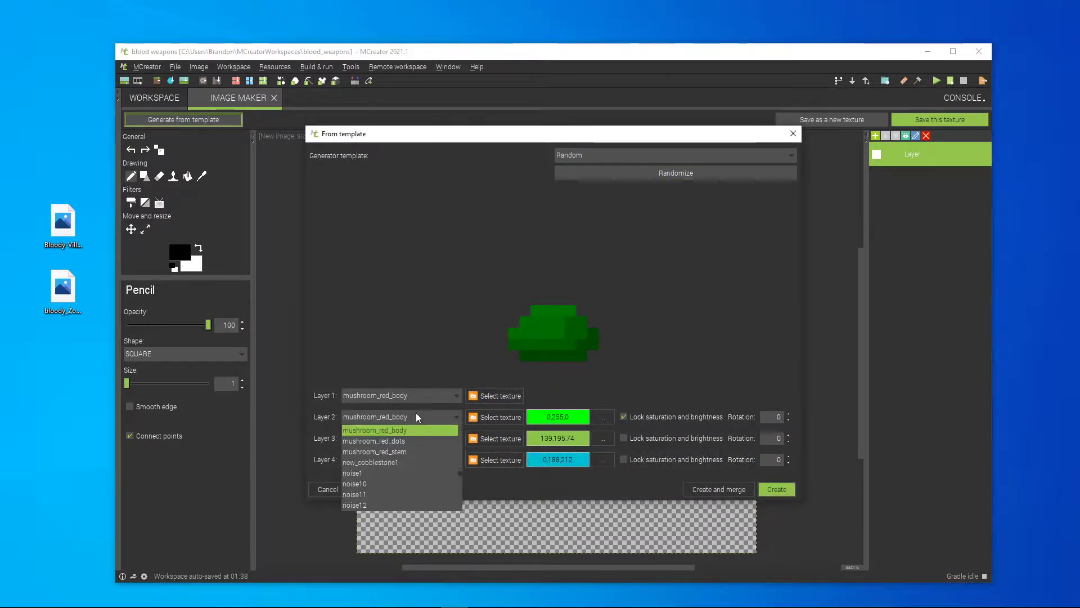
pyautogui.scroll(-3, 406, 444)
pyautogui.moveTo(461, 472); pyautogui.dragTo(457, 417)
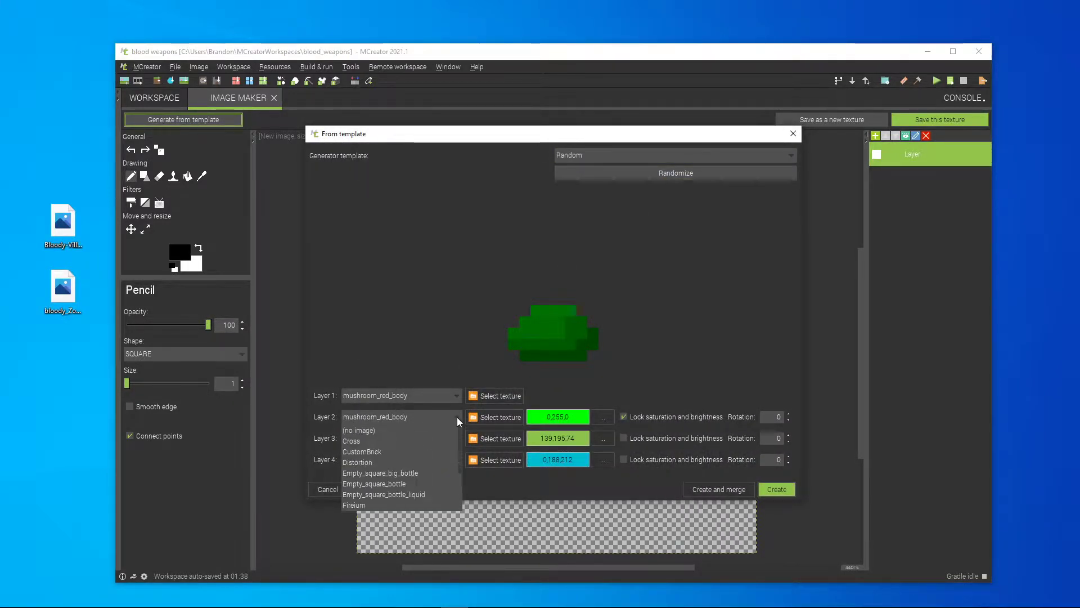
pyautogui.click(398, 428)
pyautogui.click(401, 396)
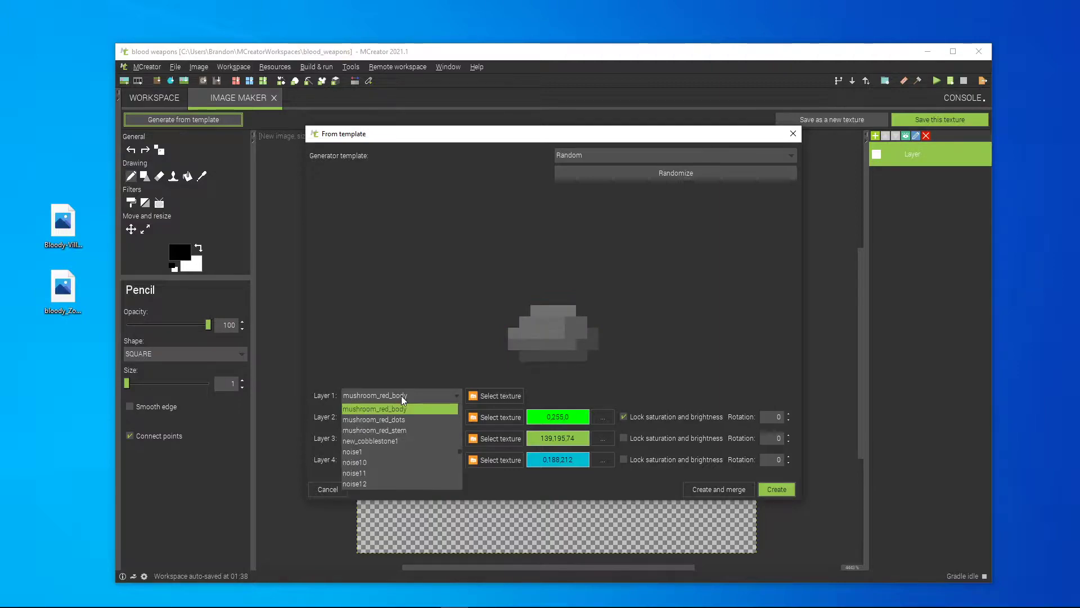
pyautogui.scroll(-8, 414, 397)
pyautogui.scroll(-20, 414, 397)
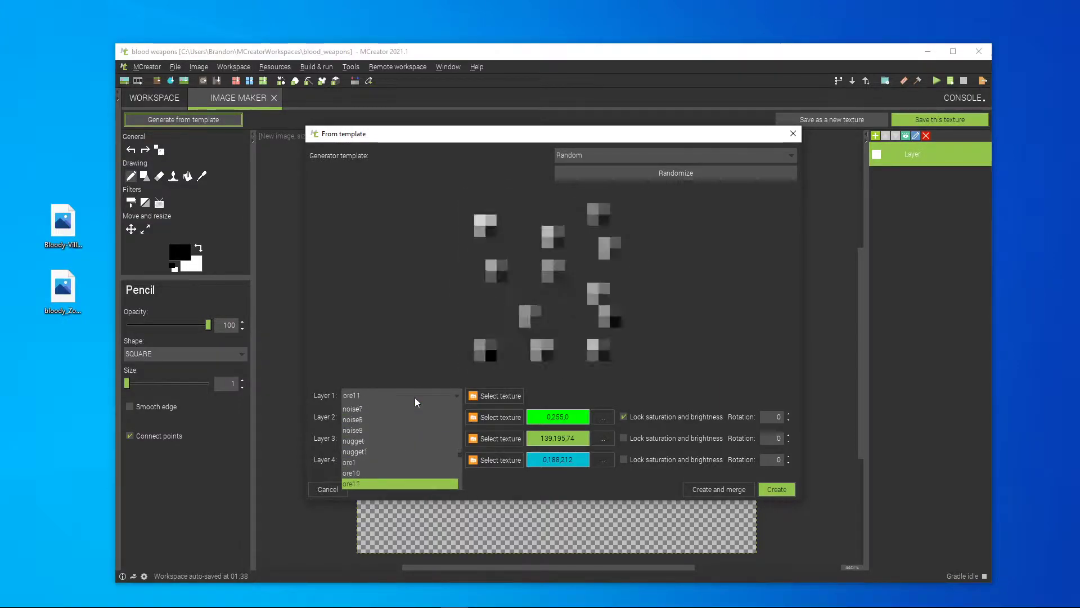
pyautogui.scroll(-15, 414, 397)
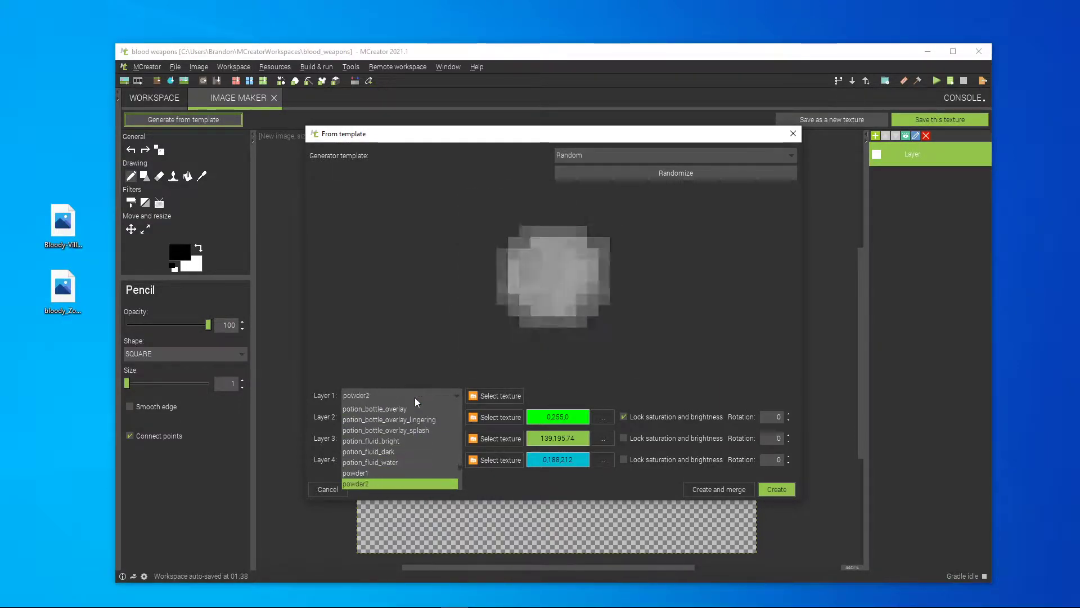
pyautogui.scroll(4, 414, 397)
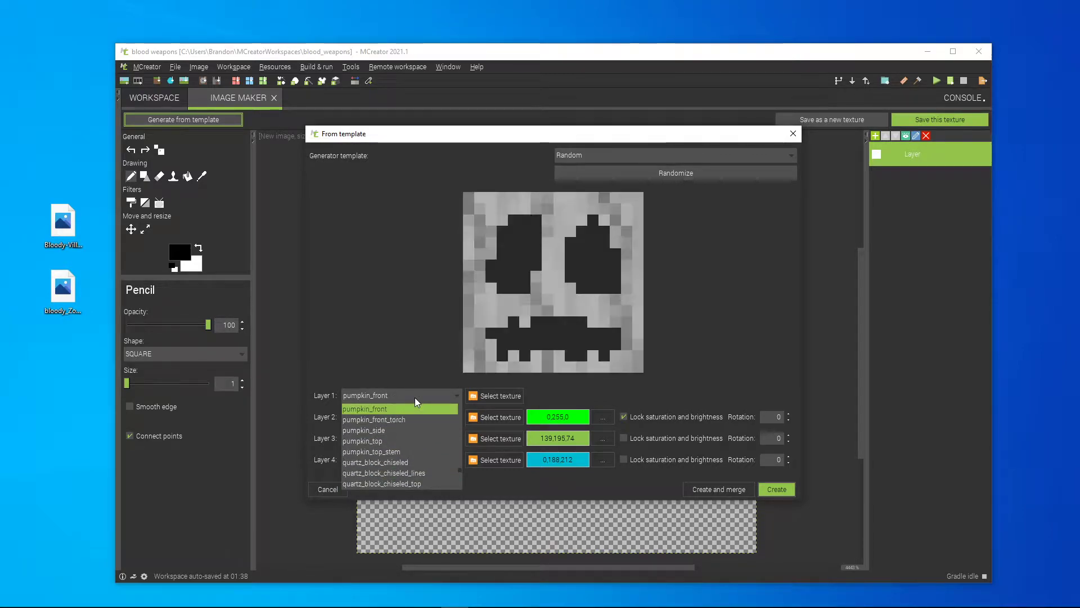
pyautogui.click(771, 488)
# Step: Set the foreground color to red and pencil a few pixels in the middle of the powder shape
pyautogui.click(181, 251)
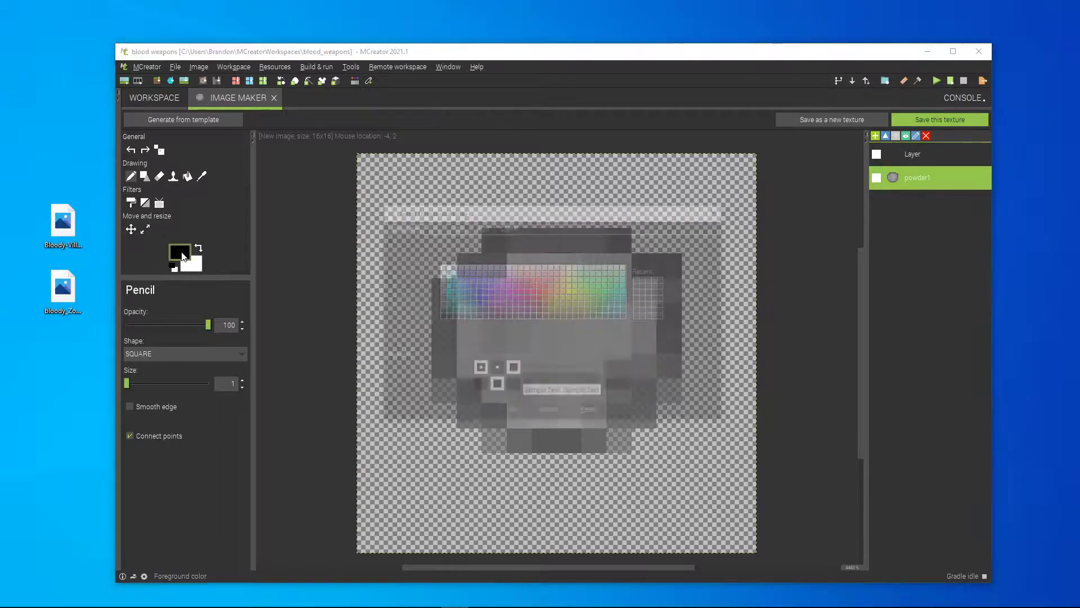
pyautogui.click(540, 296)
pyautogui.click(512, 411)
pyautogui.moveTo(535, 350)
pyautogui.mouseDown()
pyautogui.moveTo(528, 338)
pyautogui.moveTo(615, 340)
pyautogui.moveTo(445, 315)
pyautogui.mouseUp()
# Step: Paint most of the powder shape and some surrounding pixels dark red, and close the image without saving
pyautogui.click(180, 252)
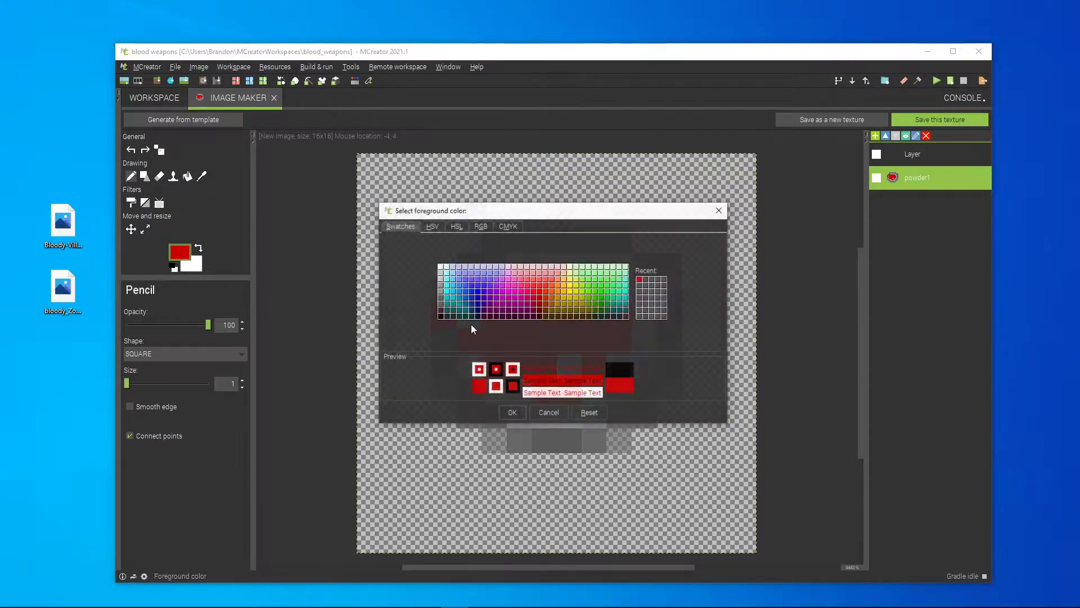
pyautogui.click(545, 304)
pyautogui.click(540, 310)
pyautogui.click(512, 412)
pyautogui.moveTo(544, 341)
pyautogui.mouseDown()
pyautogui.moveTo(562, 391)
pyautogui.moveTo(465, 314)
pyautogui.moveTo(568, 264)
pyautogui.moveTo(608, 394)
pyautogui.moveTo(617, 313)
pyautogui.moveTo(518, 260)
pyautogui.moveTo(434, 337)
pyautogui.moveTo(467, 427)
pyautogui.moveTo(521, 467)
pyautogui.moveTo(509, 489)
pyautogui.mouseUp()
pyautogui.moveTo(626, 438)
pyautogui.mouseDown()
pyautogui.moveTo(697, 434)
pyautogui.moveTo(685, 328)
pyautogui.moveTo(441, 261)
pyautogui.moveTo(422, 241)
pyautogui.mouseUp()
pyautogui.moveTo(437, 361); pyautogui.dragTo(368, 394)
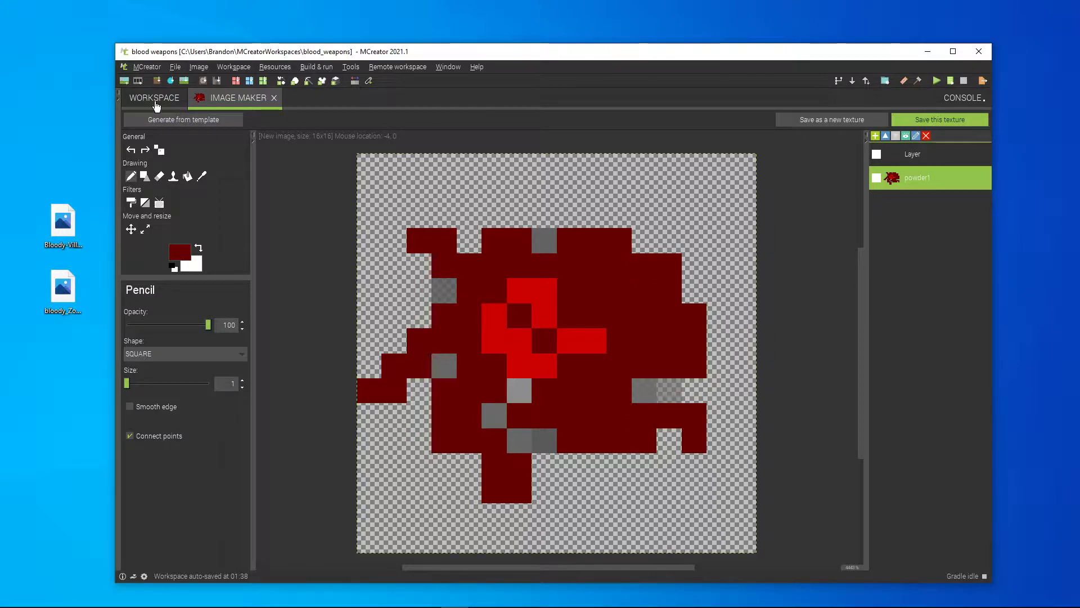
pyautogui.click(155, 100)
pyautogui.click(274, 98)
# Step: Open the bloody and bloodystick item textures one after the other to examine them, and close each
pyautogui.doubleClick(184, 201)
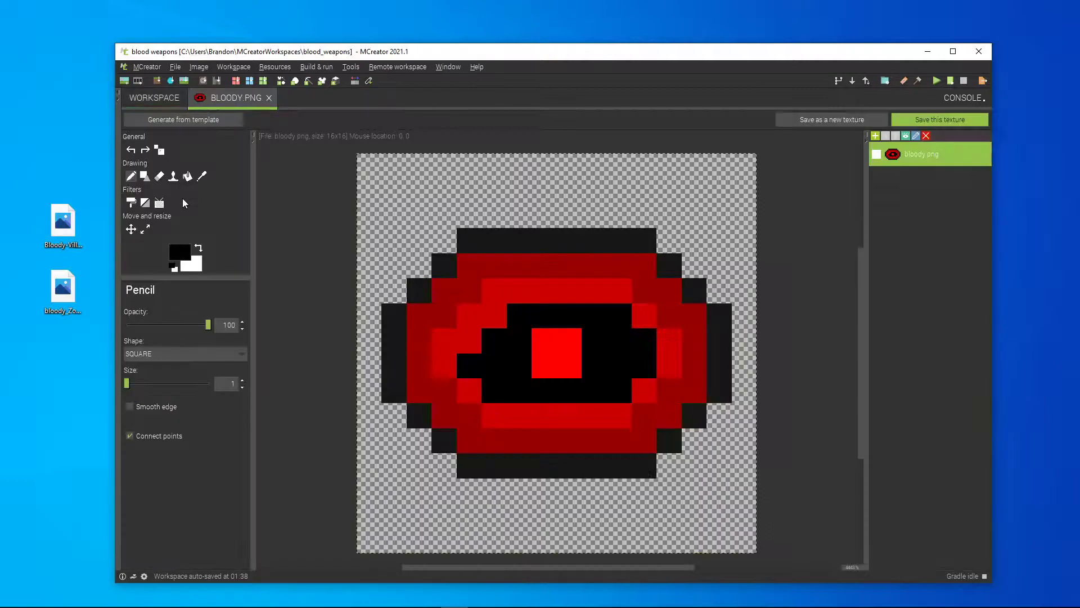
pyautogui.click(141, 101)
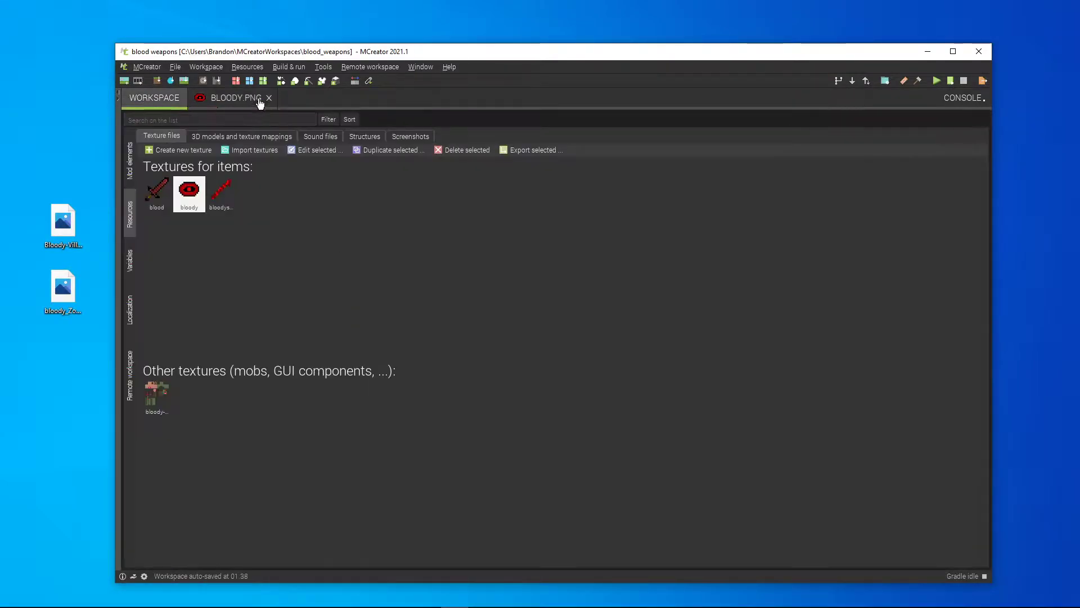
pyautogui.click(269, 98)
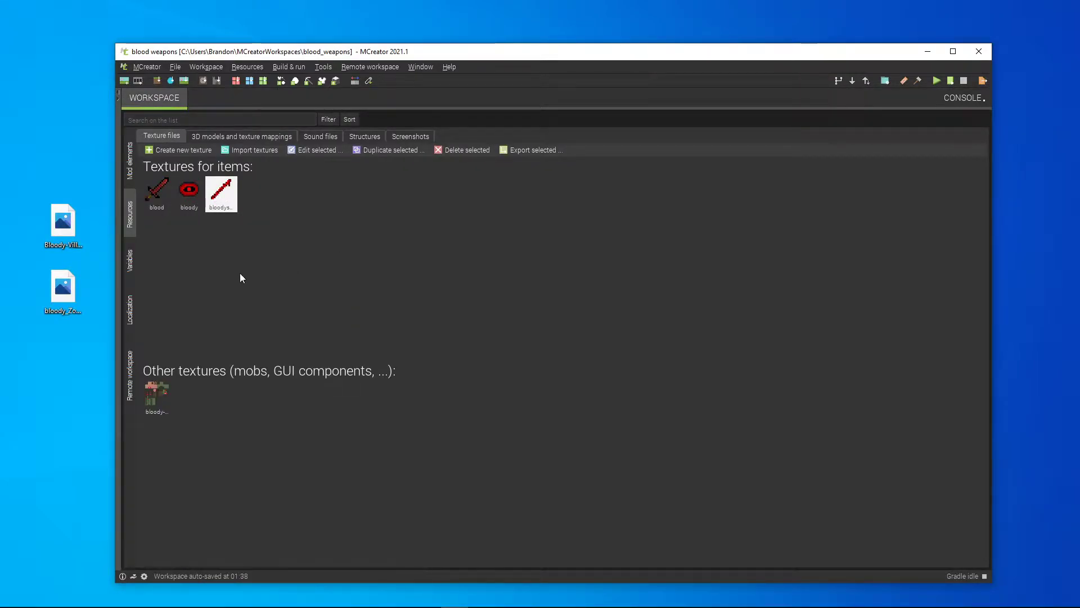
pyautogui.doubleClick(231, 201)
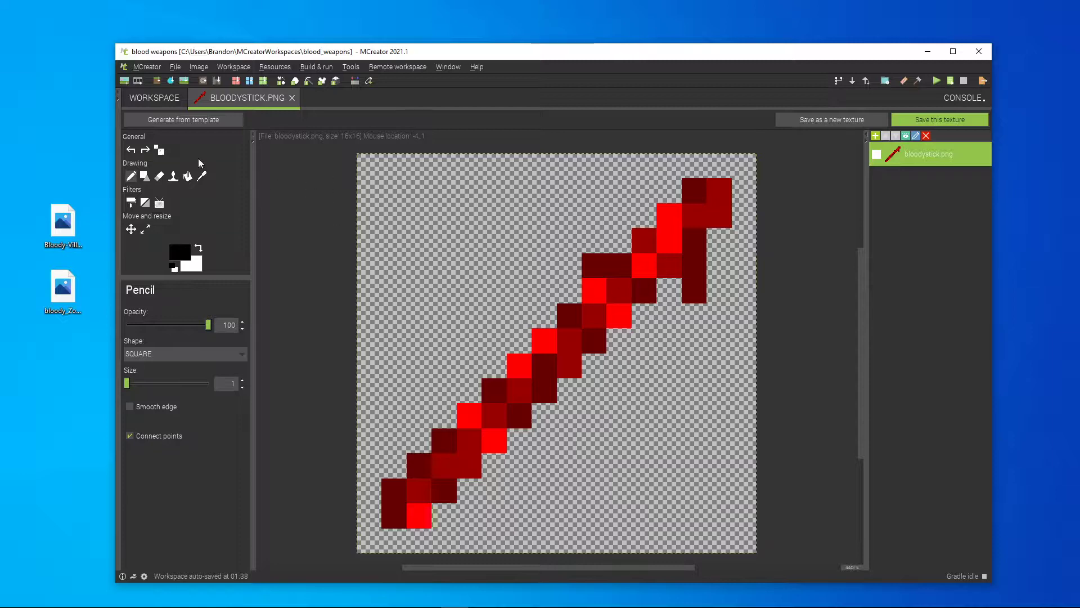
pyautogui.click(154, 98)
pyautogui.click(292, 96)
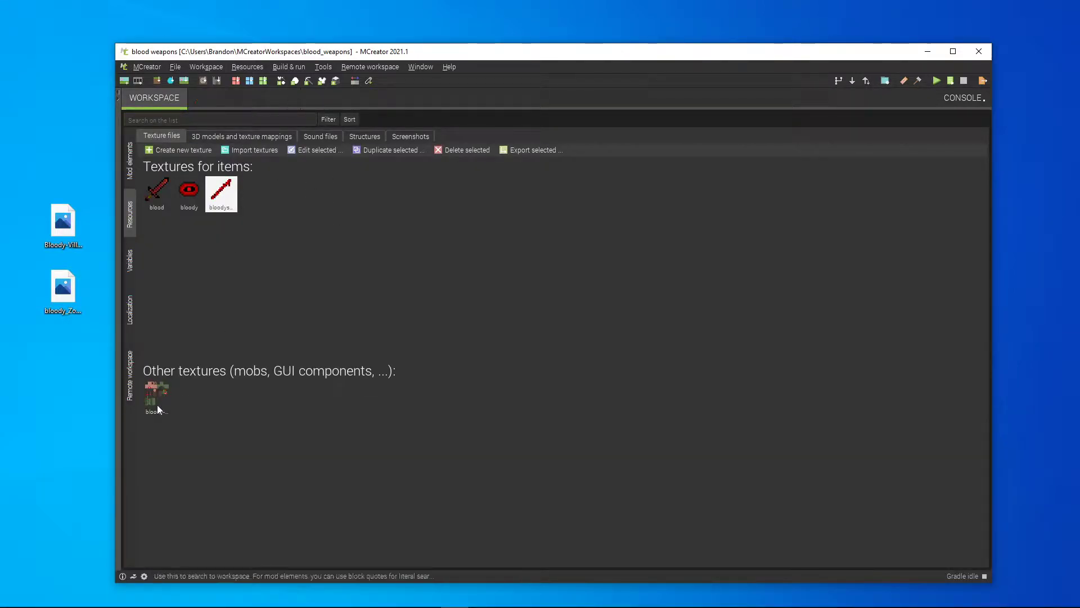
# Step: Try the stick template for layer 1 of a new 16 by 16 transparent image, and discard the image
pyautogui.click(171, 151)
pyautogui.click(189, 164)
pyautogui.click(672, 366)
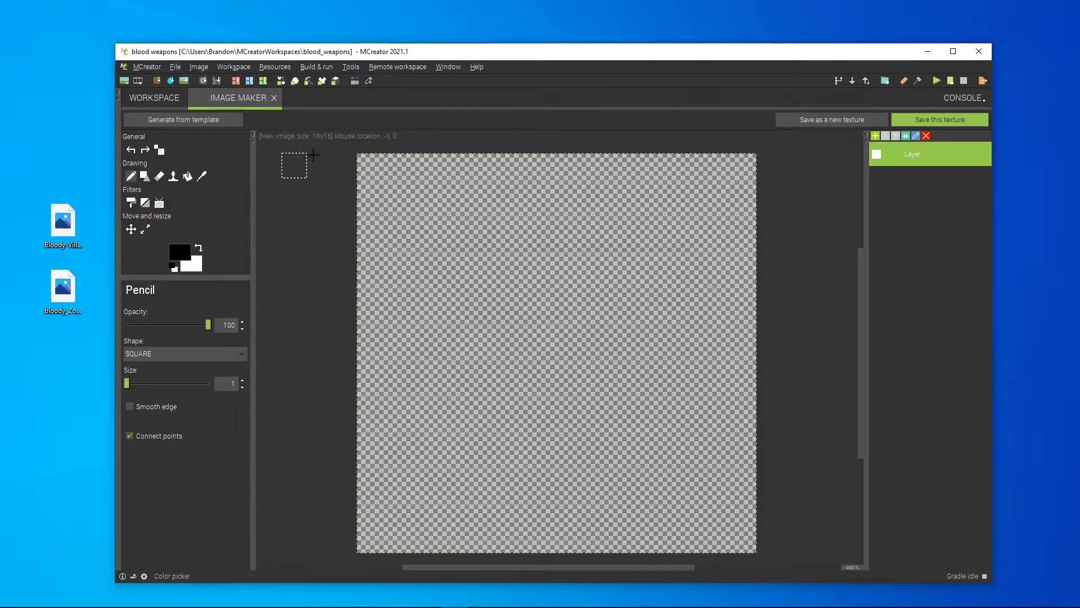
pyautogui.click(197, 116)
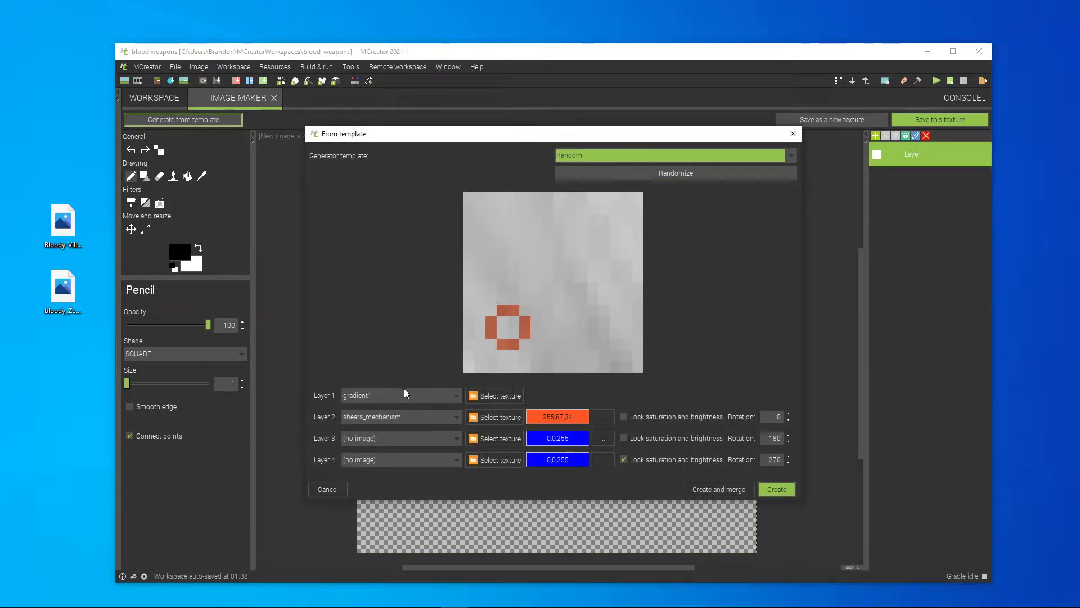
pyautogui.click(404, 392)
pyautogui.click(461, 438)
pyautogui.moveTo(460, 436); pyautogui.dragTo(458, 478)
pyautogui.scroll(1, 365, 431)
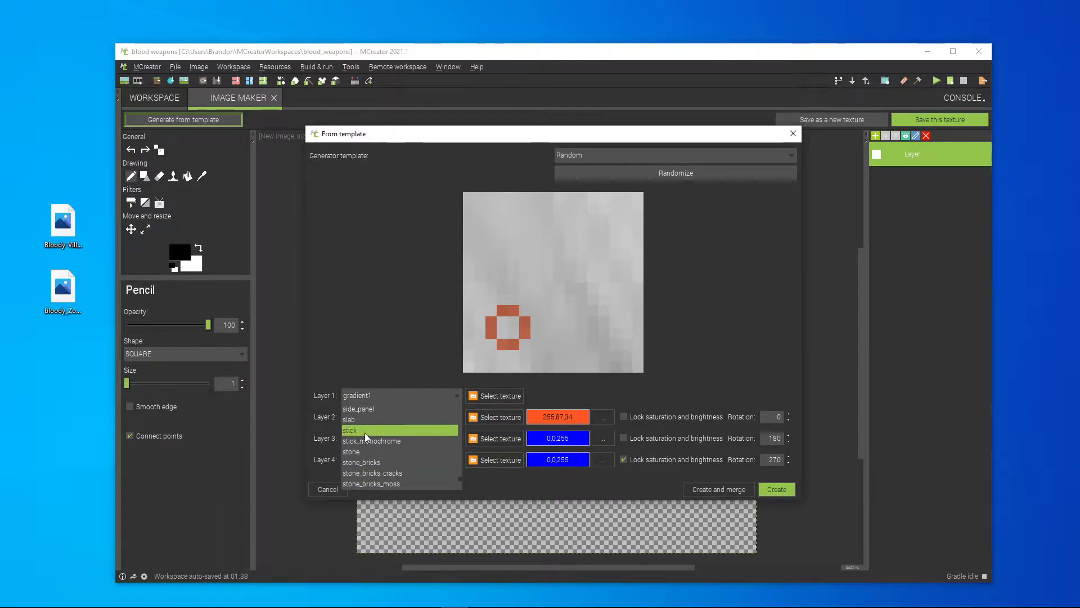
pyautogui.click(366, 433)
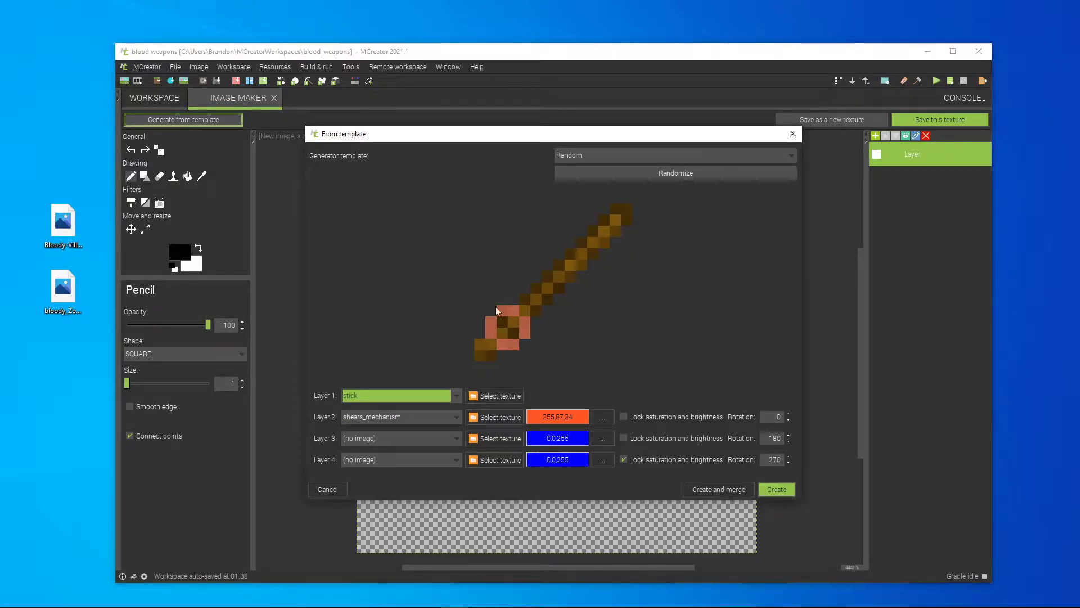
pyautogui.click(794, 134)
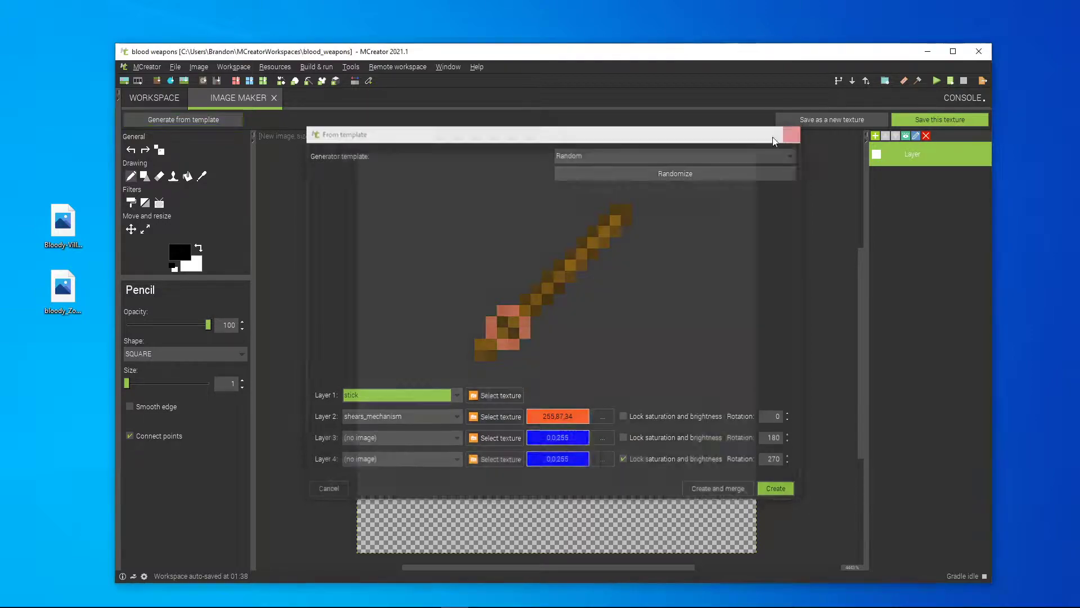
pyautogui.click(274, 98)
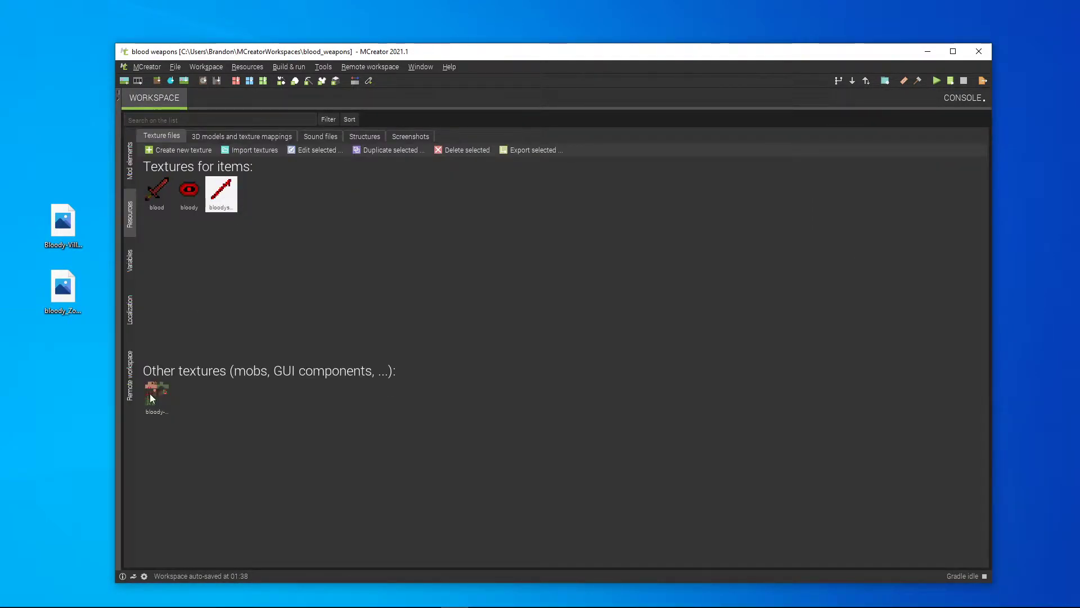
pyautogui.click(131, 156)
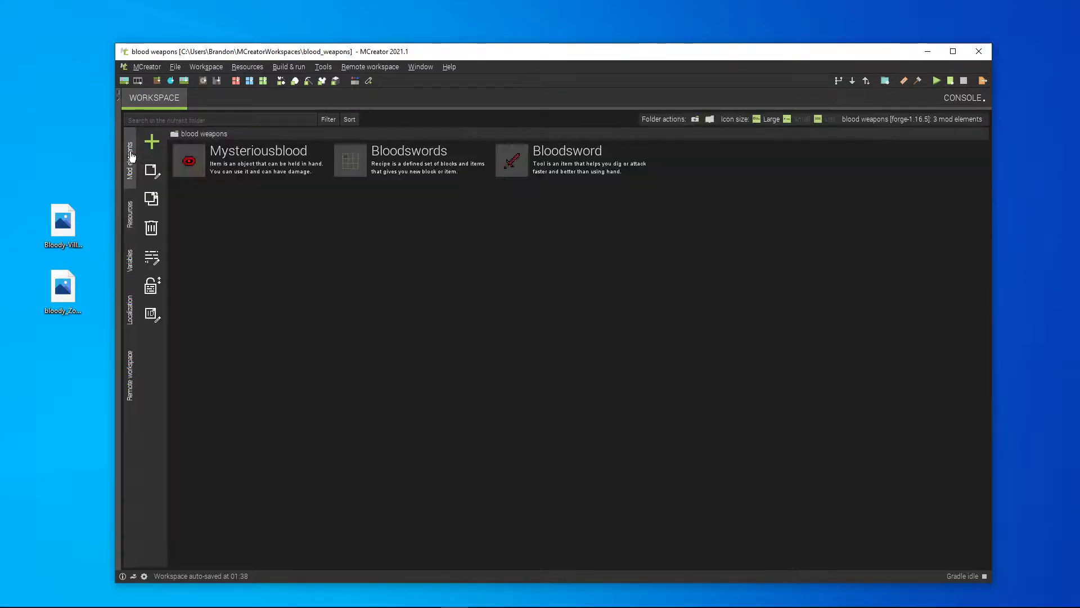
pyautogui.click(152, 141)
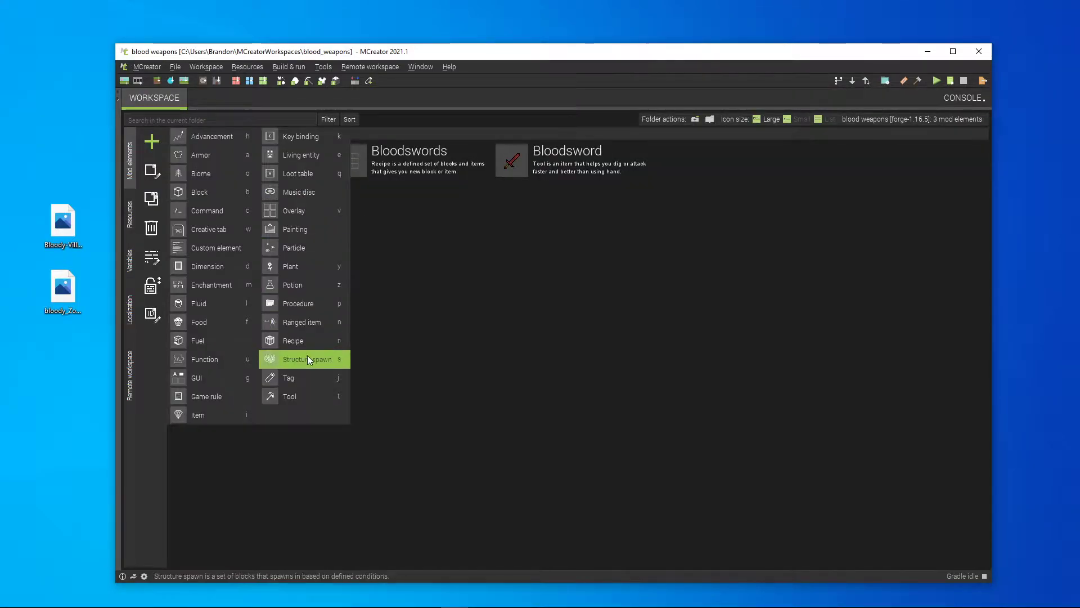
pyautogui.click(309, 341)
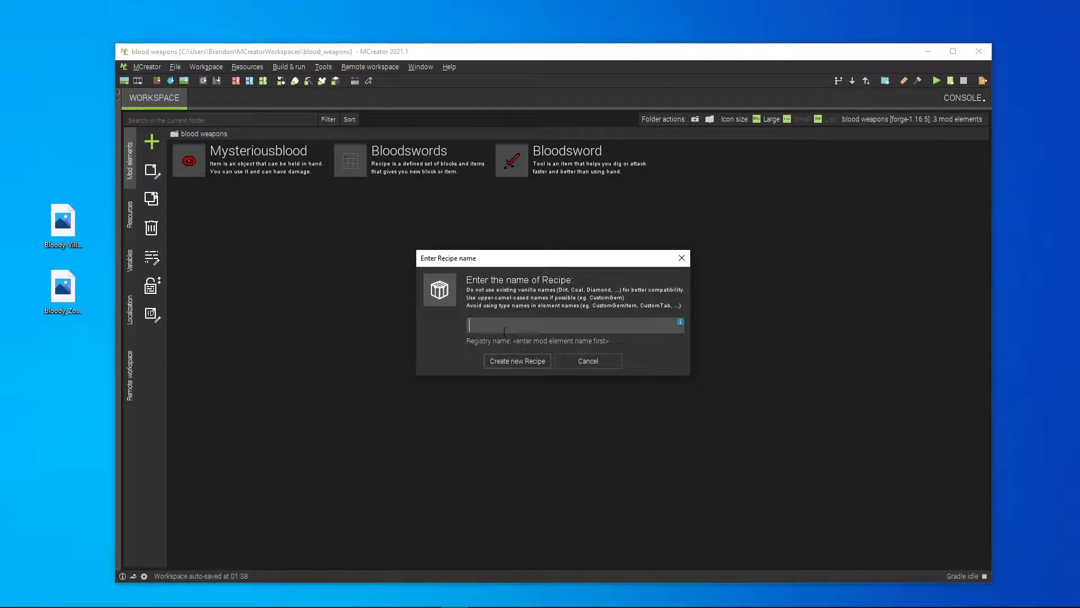
pyautogui.write('B')
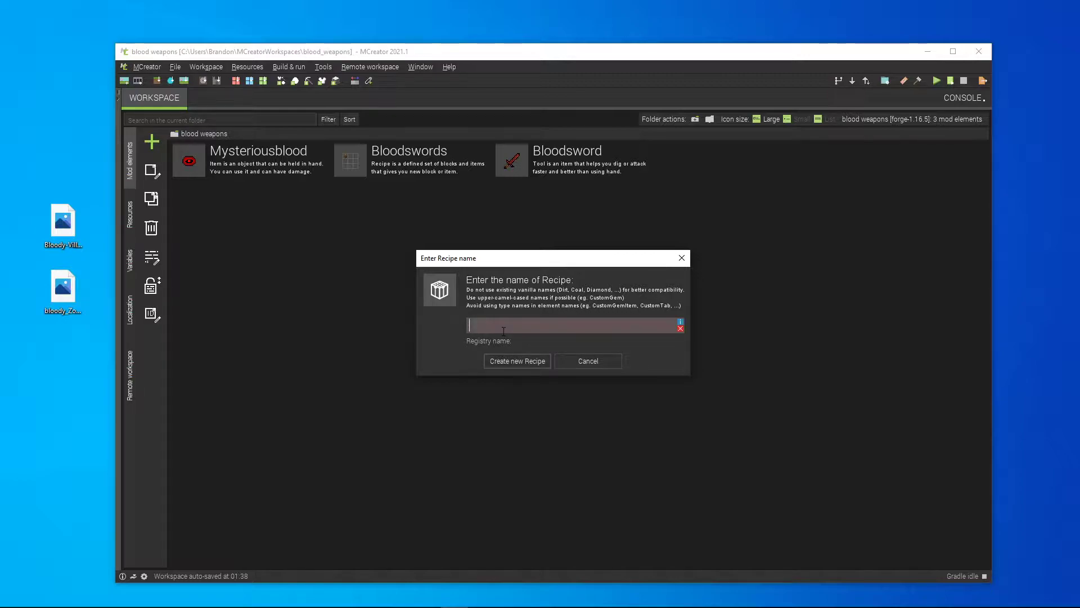
pyautogui.press('Escape')
# Step: Open the bloodystick texture from the workspace resources to examine it, and return to the mod elements list
pyautogui.click(130, 217)
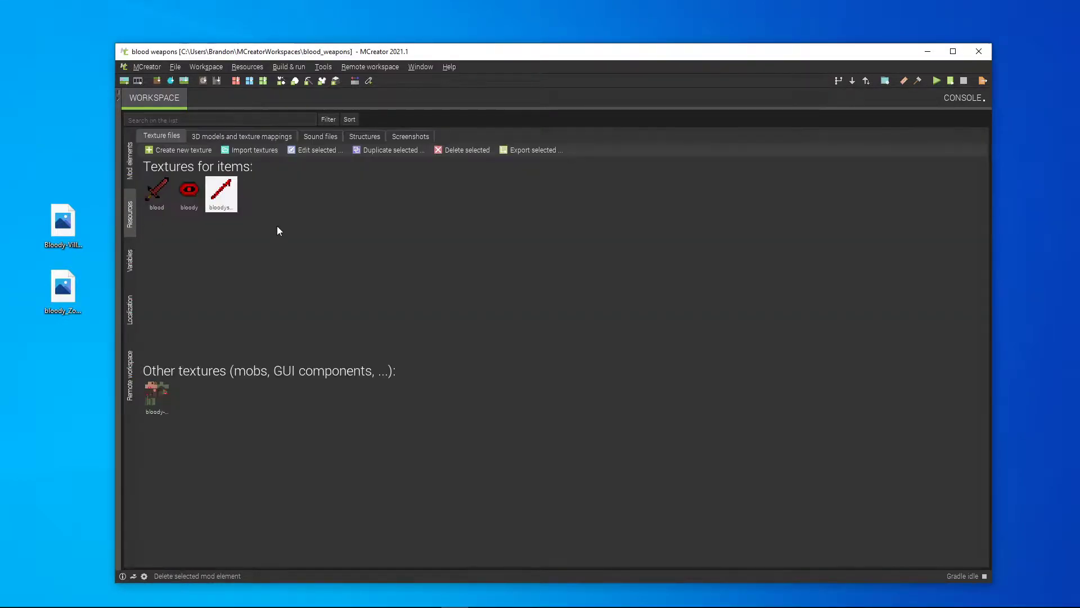
pyautogui.doubleClick(221, 195)
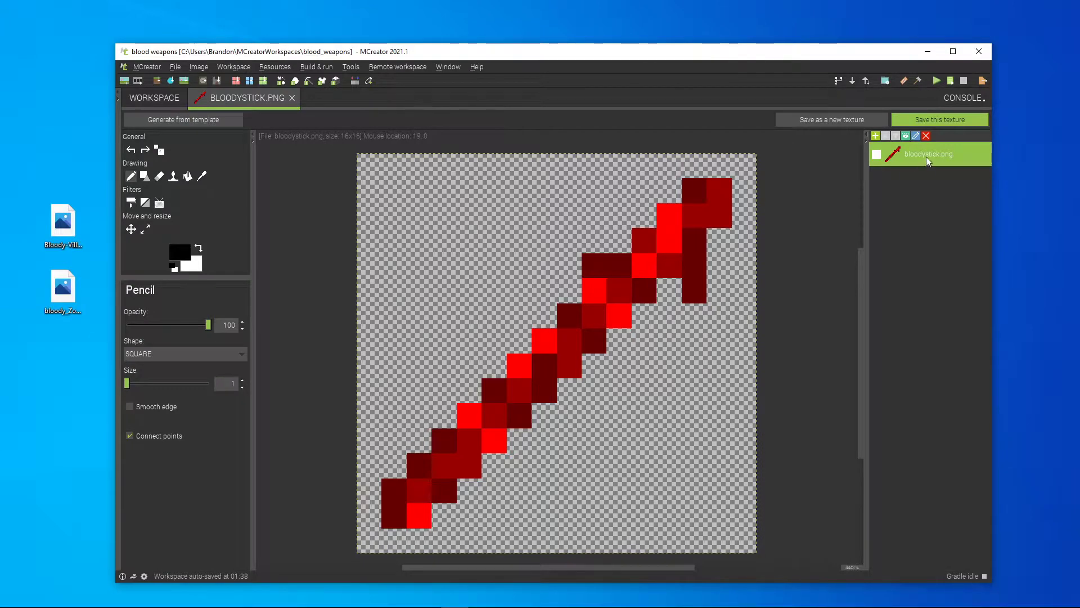
pyautogui.click(155, 99)
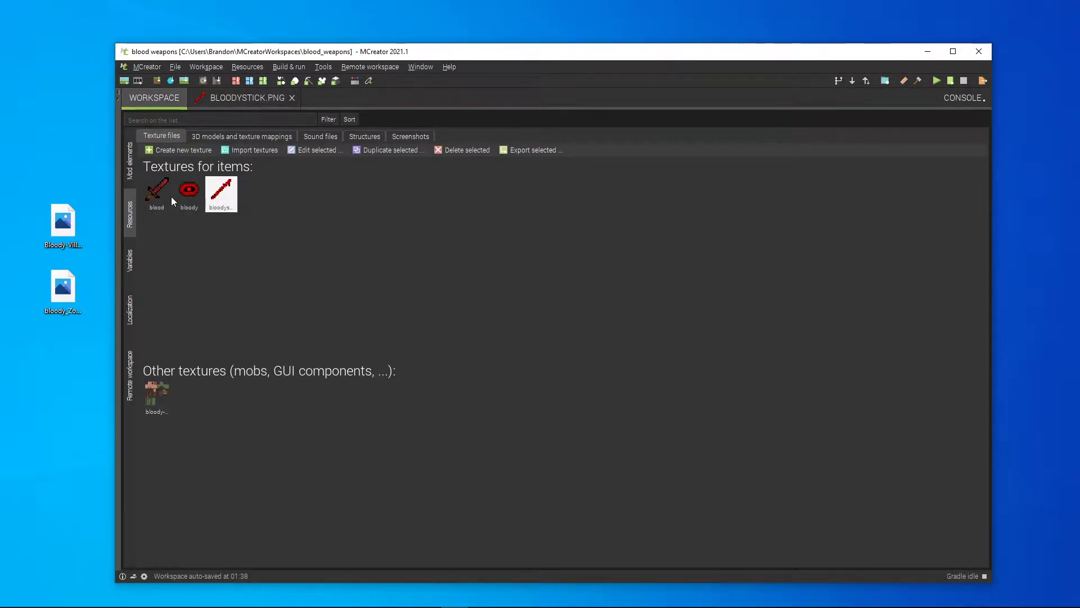
pyautogui.click(130, 162)
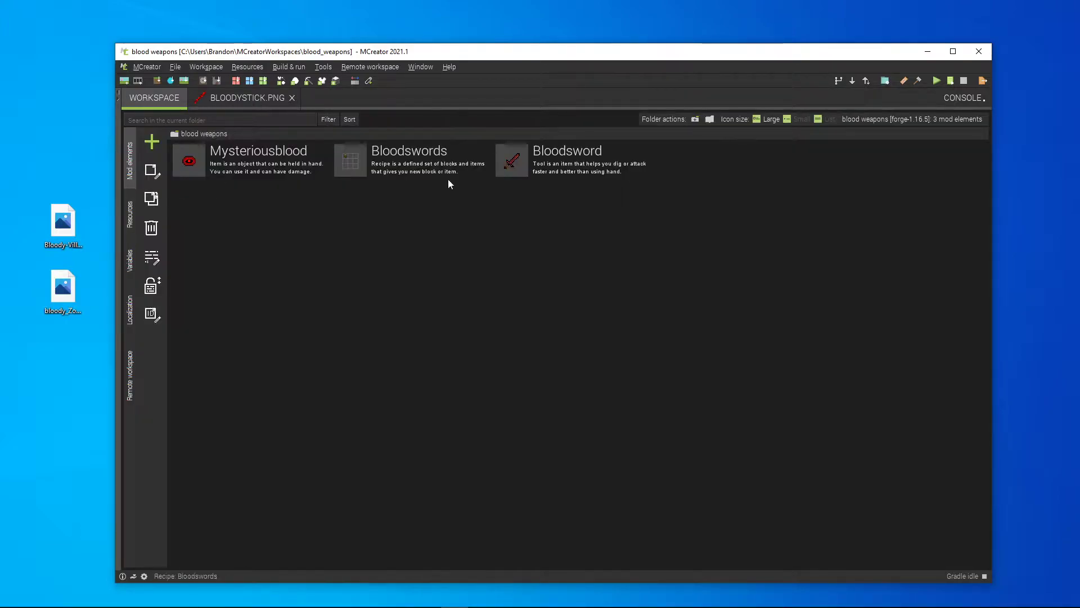
# Step: Create a new recipe mod element named BloodyStick
pyautogui.click(152, 141)
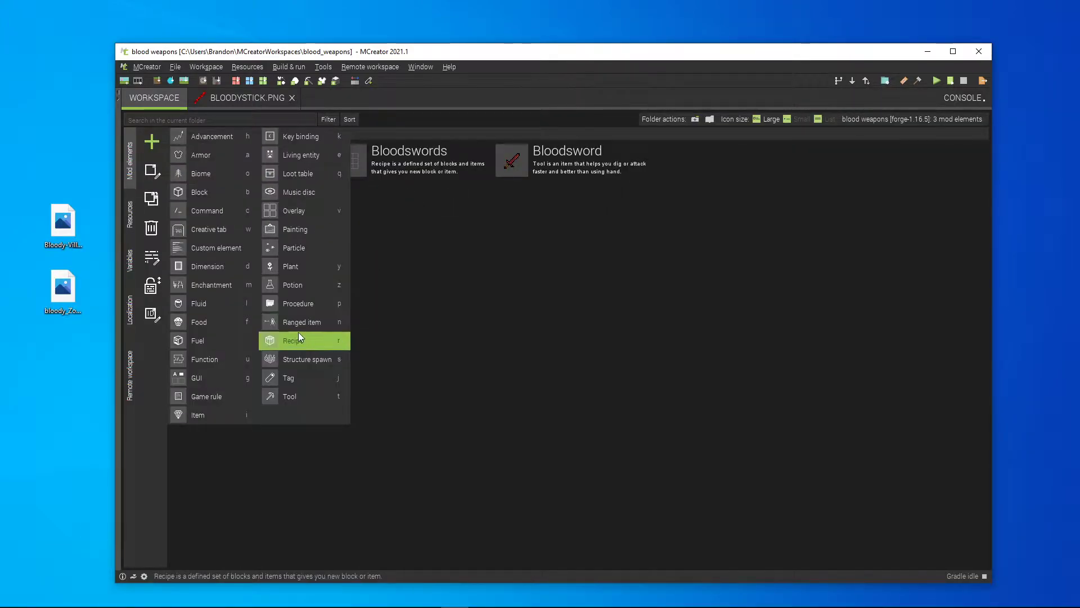
pyautogui.click(298, 332)
pyautogui.write('Blo')
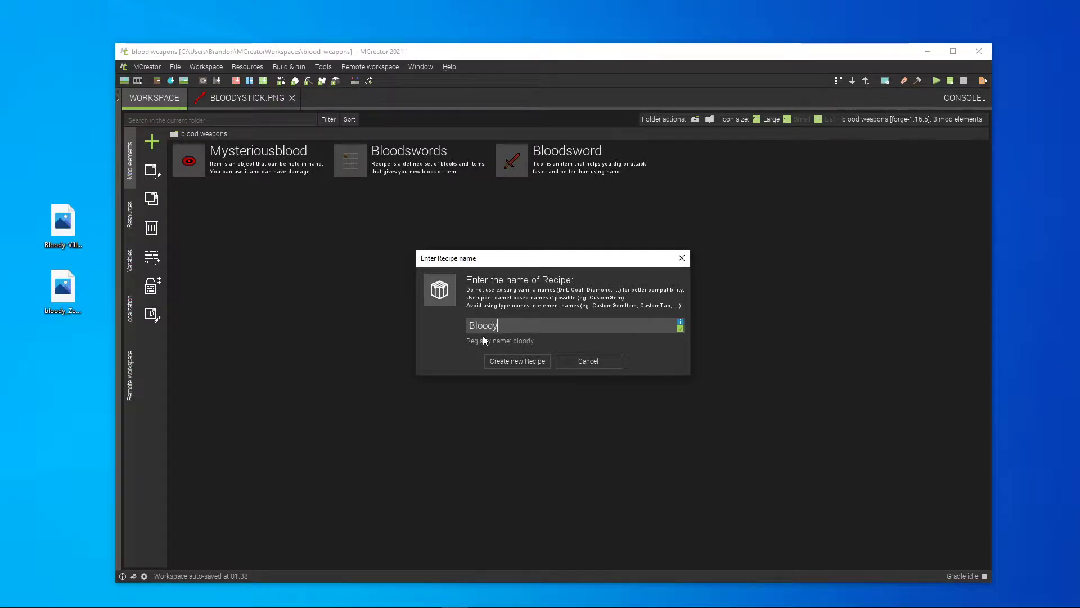
pyautogui.write('ody_Stick')
pyautogui.click(487, 359)
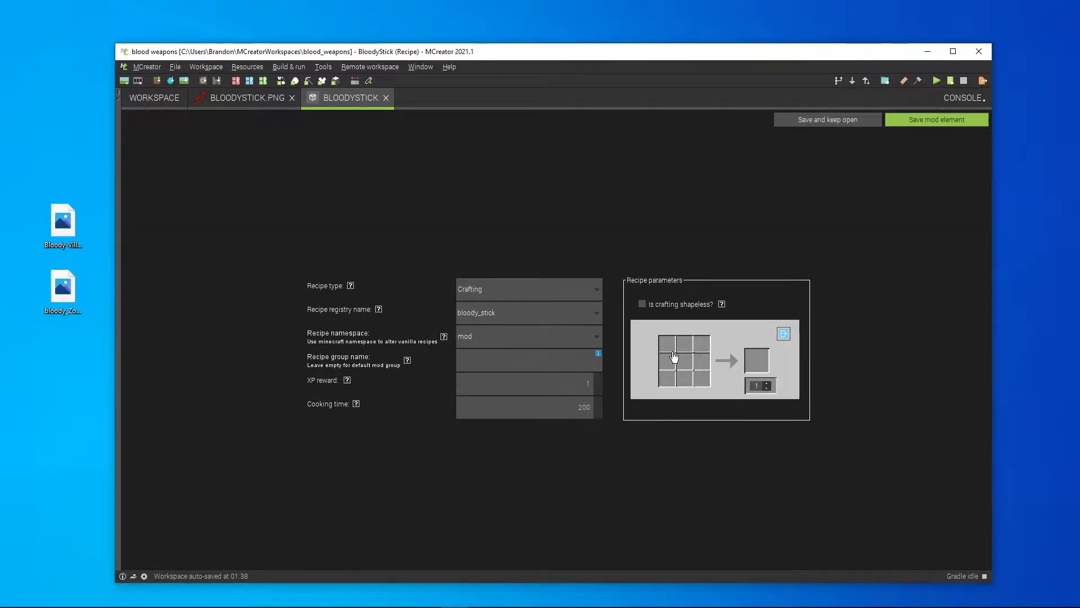
# Step: Place the Mysteriousblood item in the centre slot of the BloodyStick recipe's crafting grid
pyautogui.click(686, 366)
pyautogui.click(319, 257)
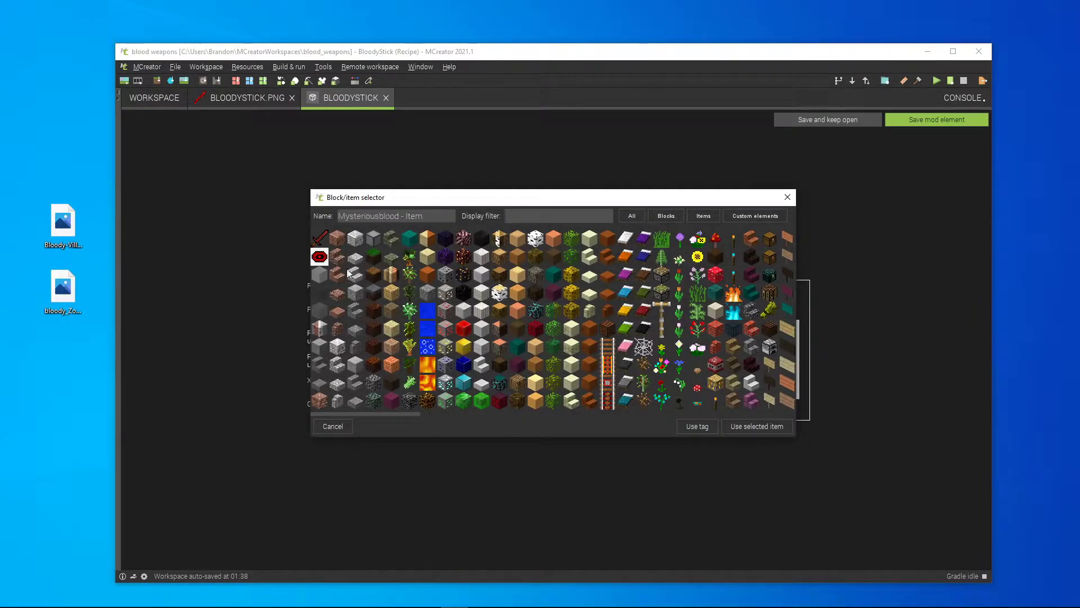
pyautogui.click(733, 426)
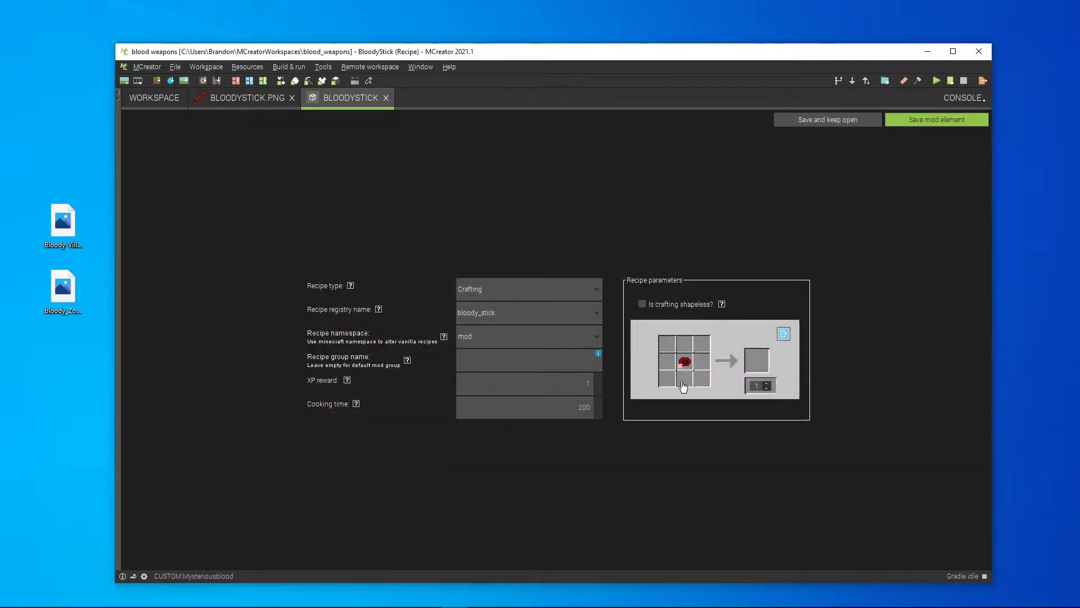
# Step: Filter the items by "stic" and place the Stick in the bottom-centre slot of the crafting grid
pyautogui.click(685, 379)
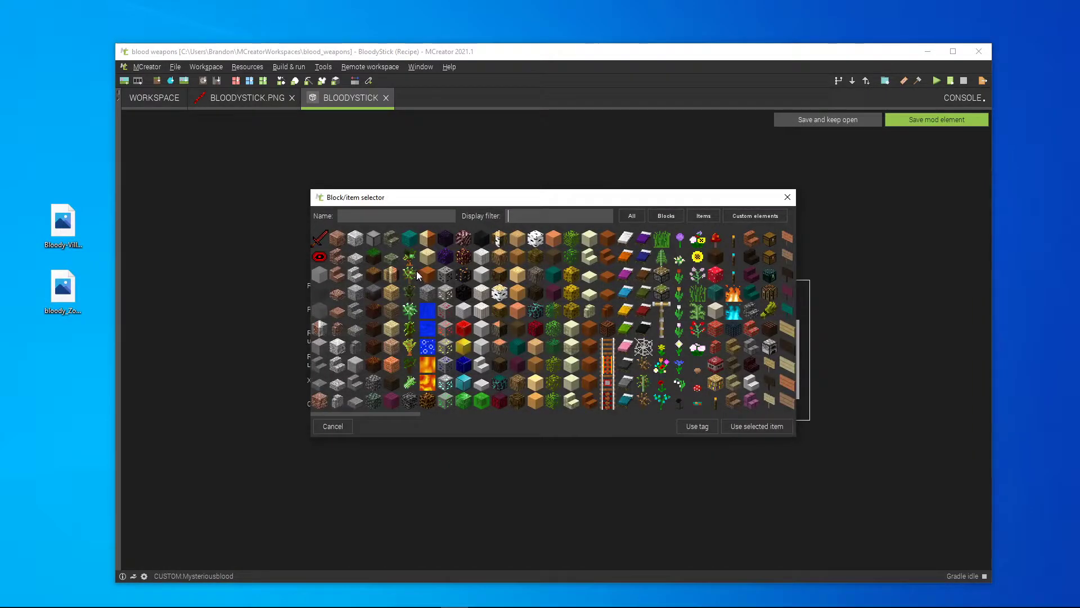
pyautogui.click(551, 217)
pyautogui.write('st')
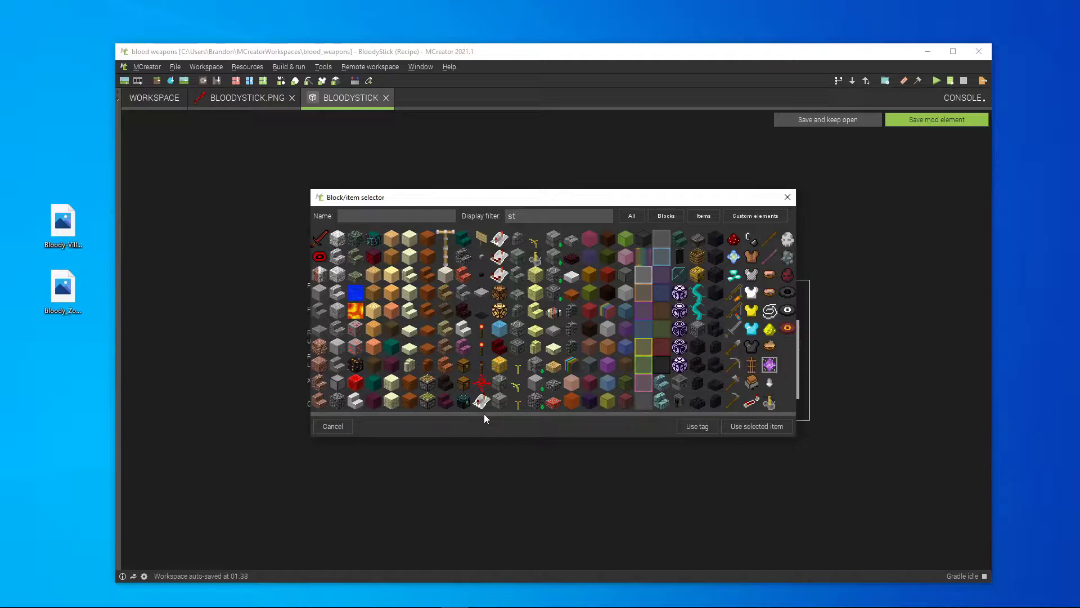
pyautogui.write('ic')
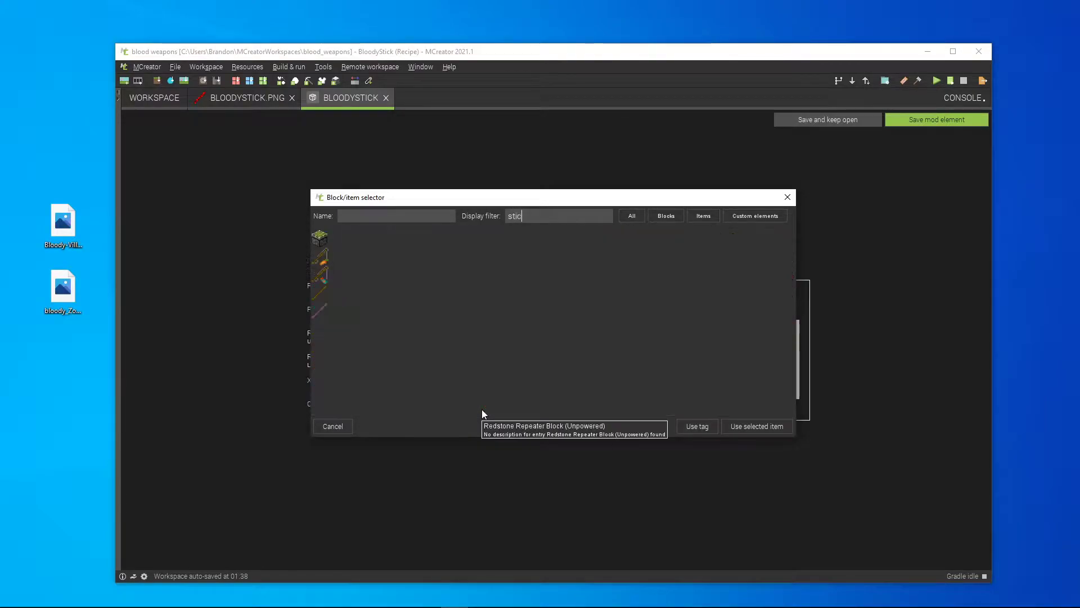
pyautogui.click(324, 295)
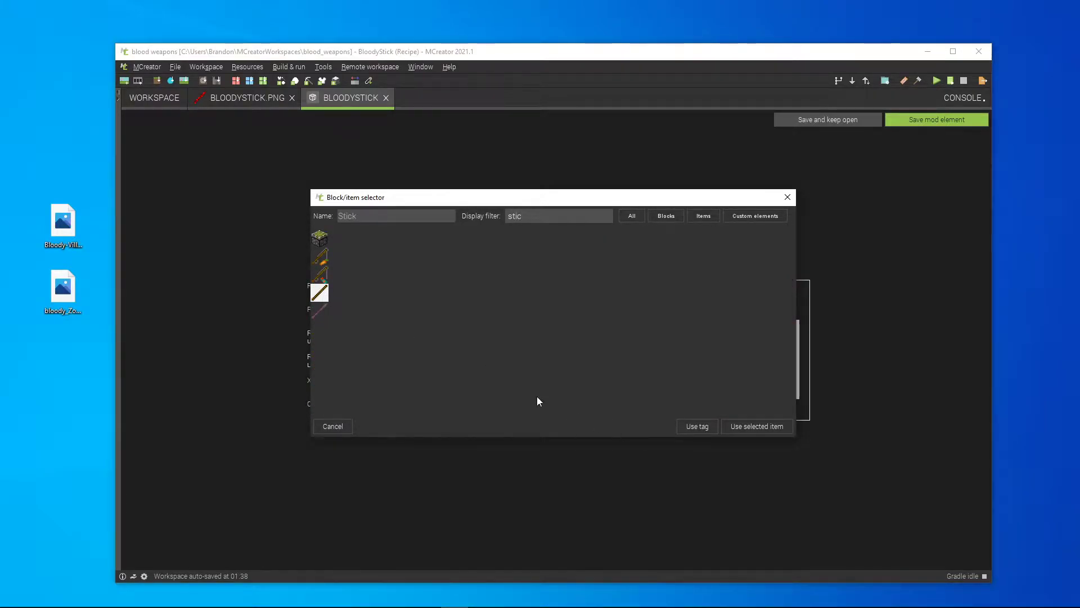
pyautogui.click(321, 308)
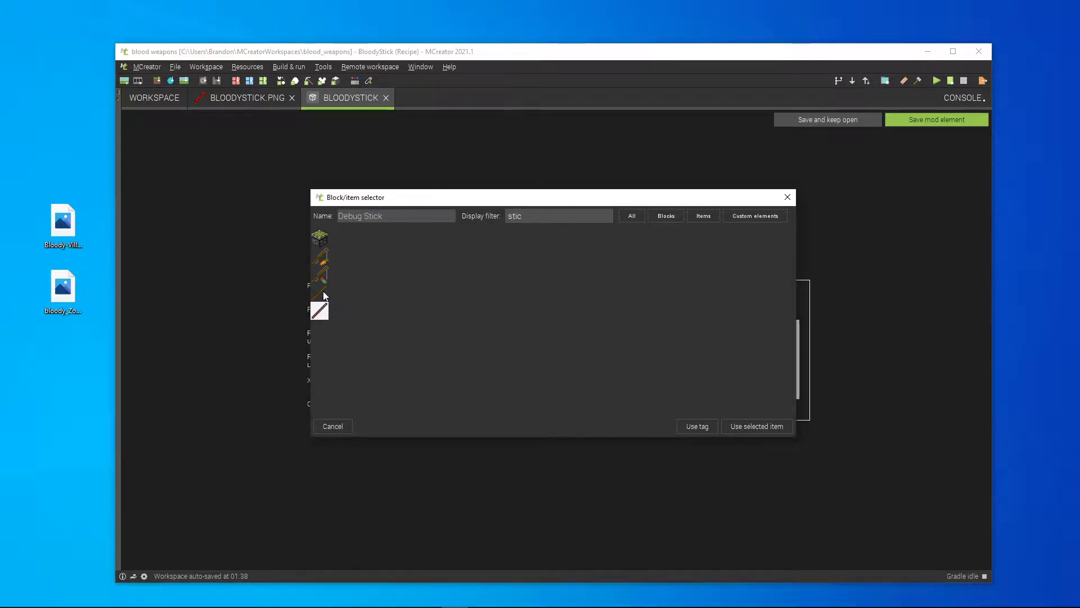
pyautogui.click(325, 295)
pyautogui.click(750, 428)
pyautogui.click(671, 345)
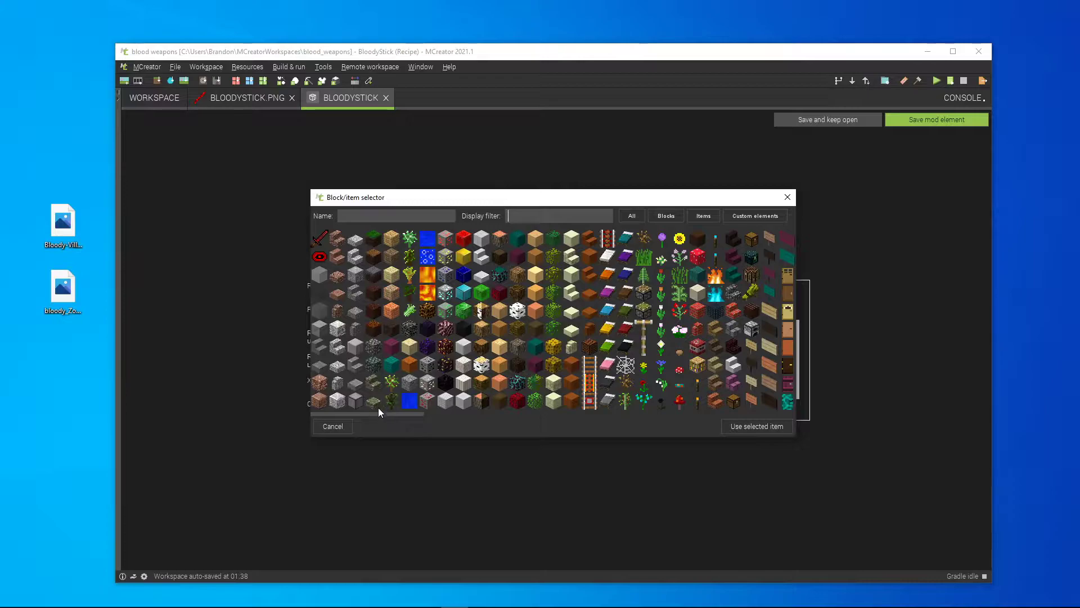
pyautogui.click(786, 198)
# Step: Create a new item mod element named Bloodstick from the workspace
pyautogui.click(155, 98)
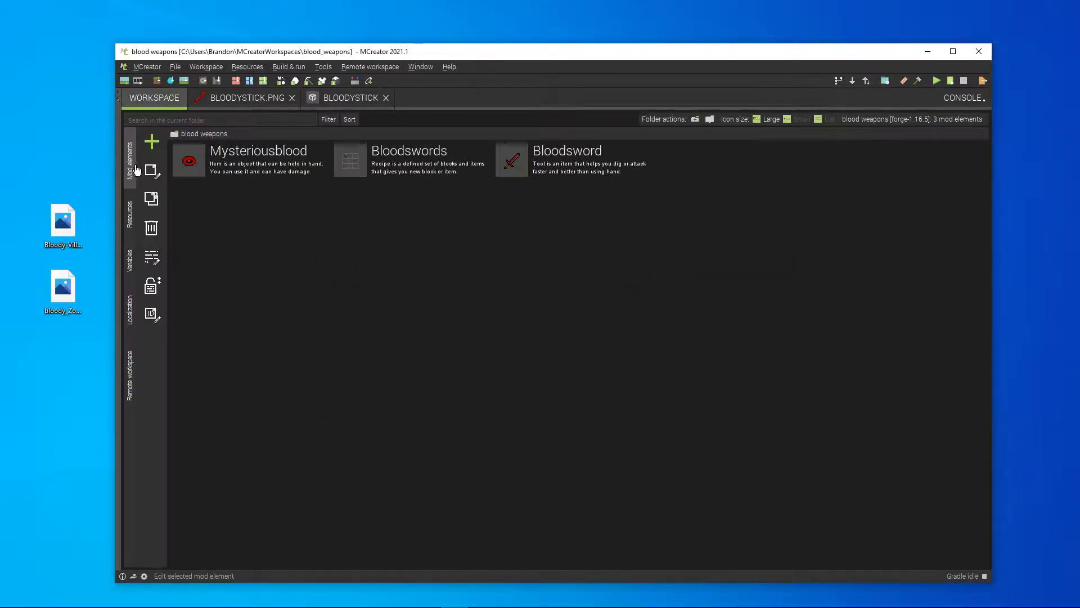
pyautogui.click(152, 141)
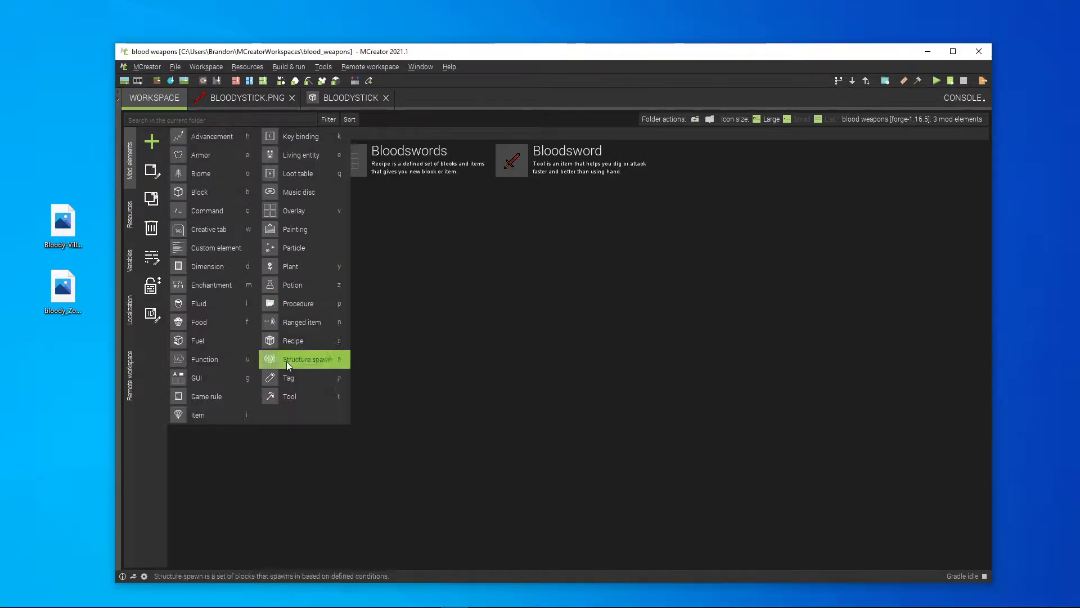
pyautogui.click(214, 413)
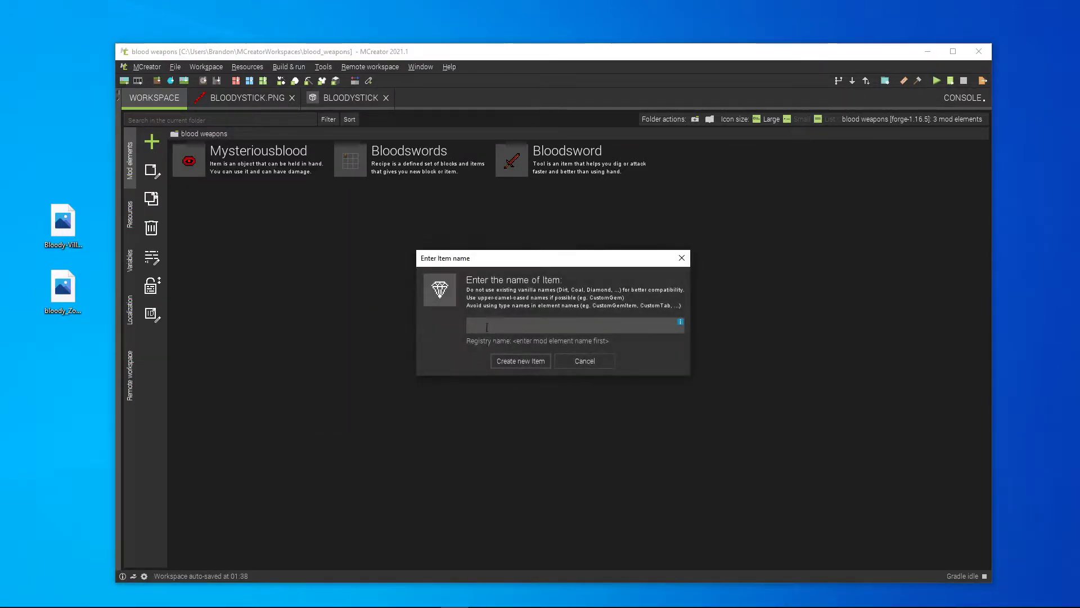
pyautogui.write('S')
pyautogui.press('BackSpace')
pyautogui.write('Bloodstick')
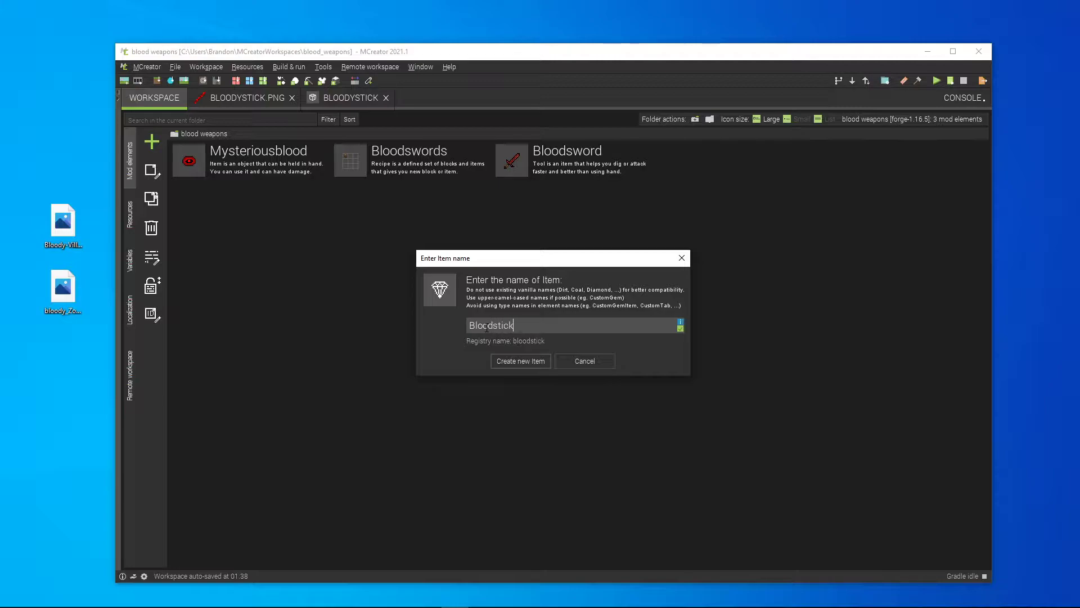
pyautogui.click(521, 361)
# Step: Assign the red bloodystick texture to the Bloodstick item and save the item
pyautogui.click(368, 288)
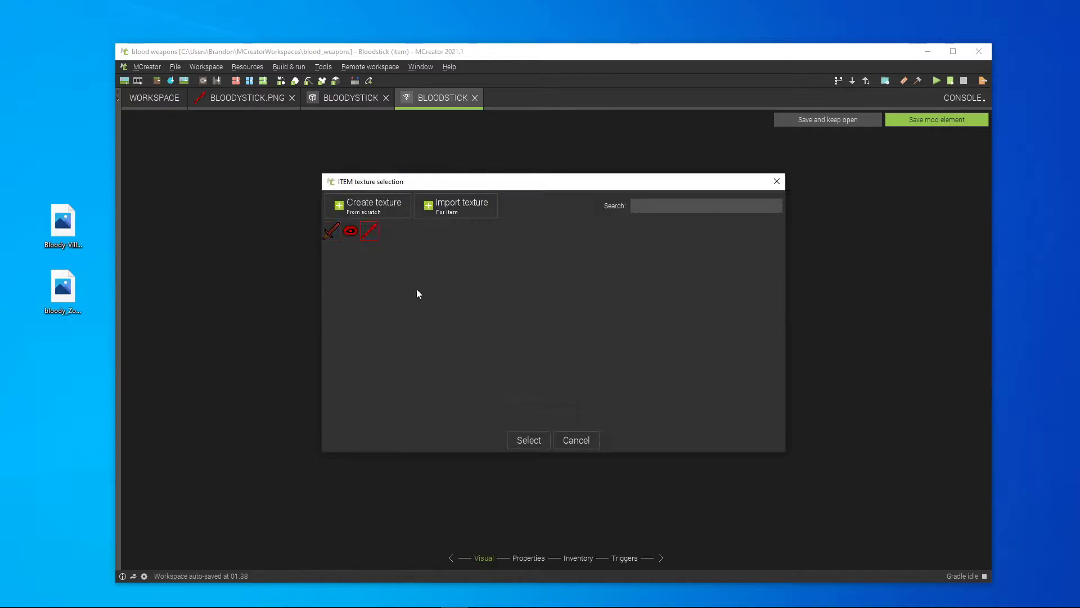
pyautogui.click(535, 438)
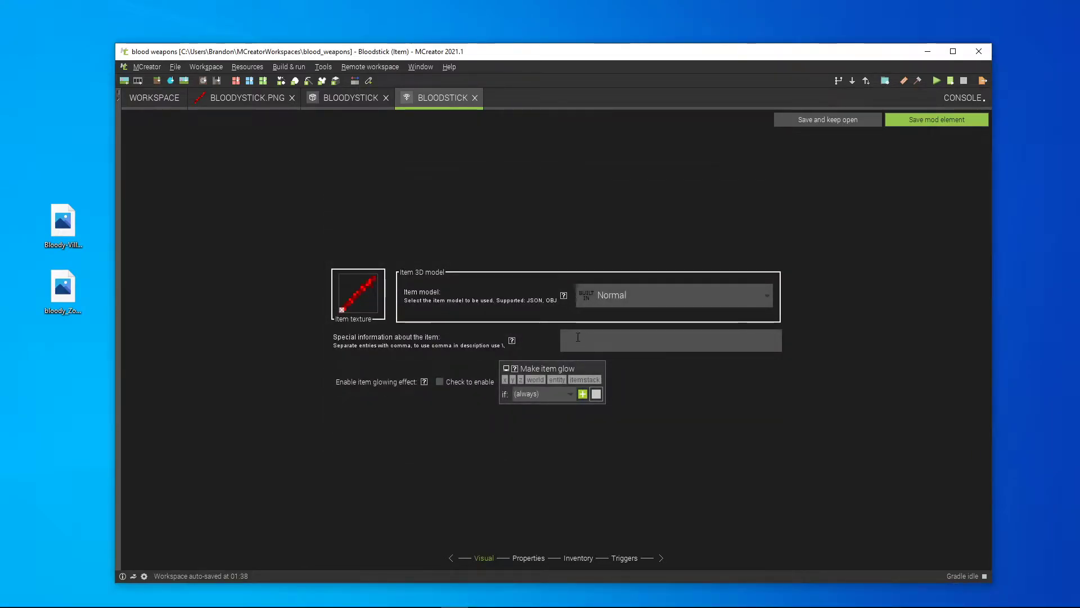
pyautogui.click(943, 120)
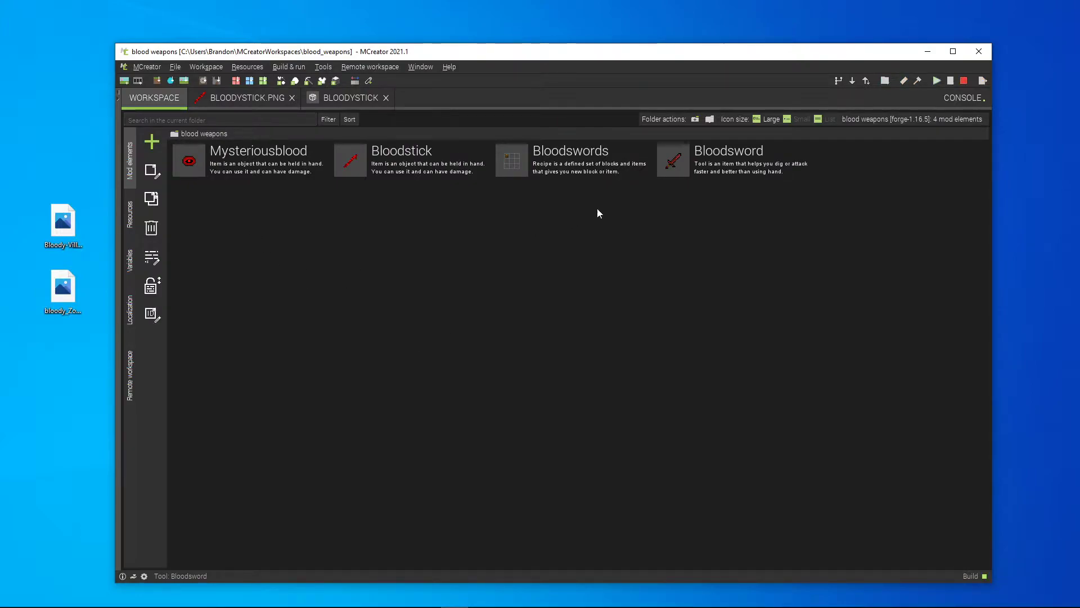
# Step: Set the Bloodstick item as the result of the BloodyStick recipe, keep the Crafting type, and save the recipe
pyautogui.click(339, 97)
pyautogui.click(752, 359)
pyautogui.click(319, 275)
pyautogui.click(752, 427)
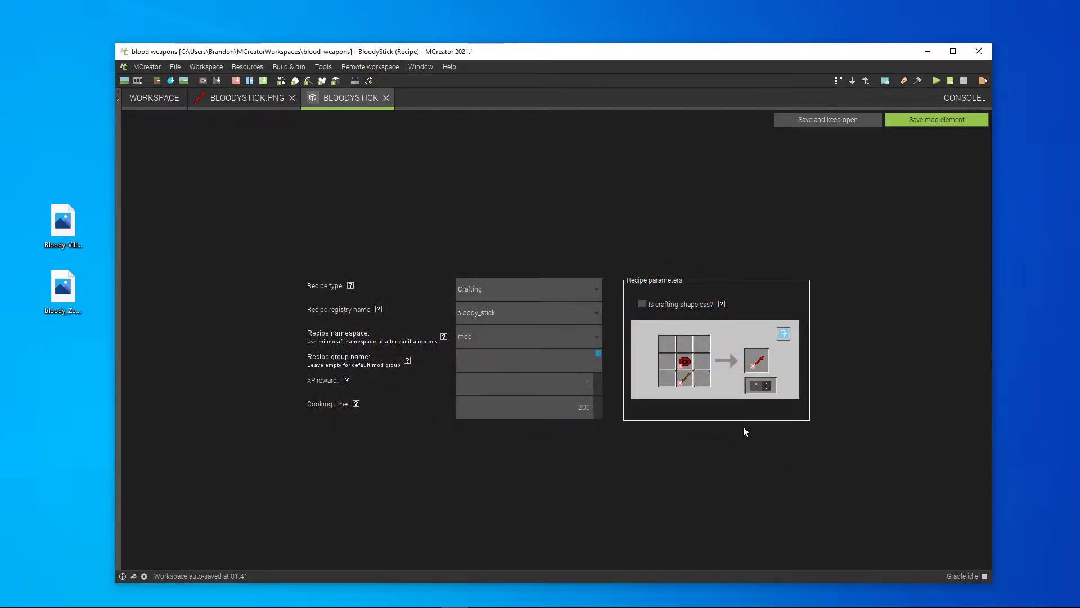
pyautogui.click(500, 284)
pyautogui.click(500, 284)
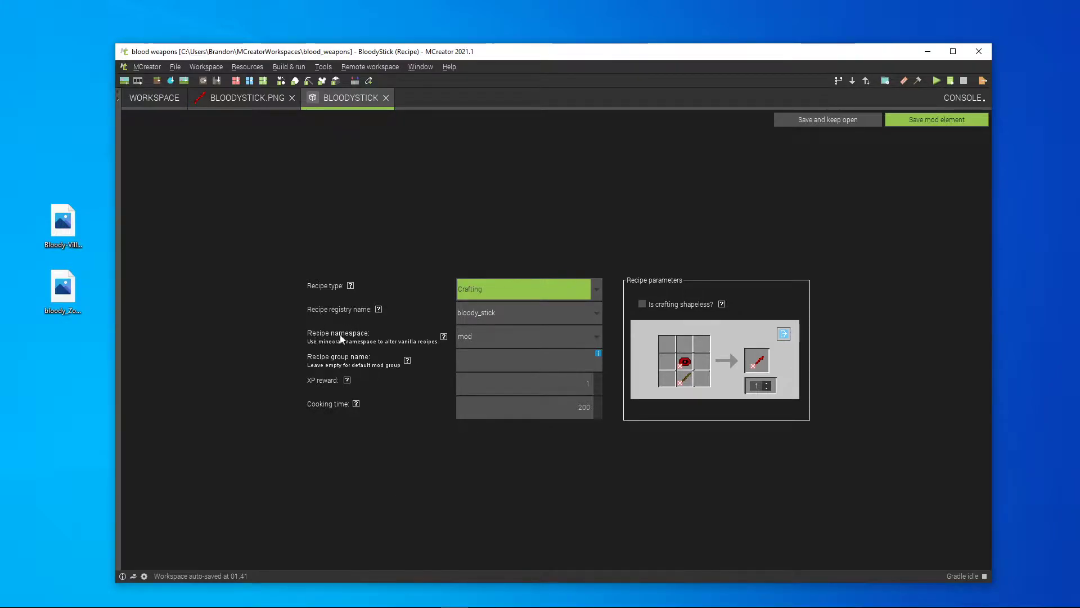
pyautogui.click(906, 119)
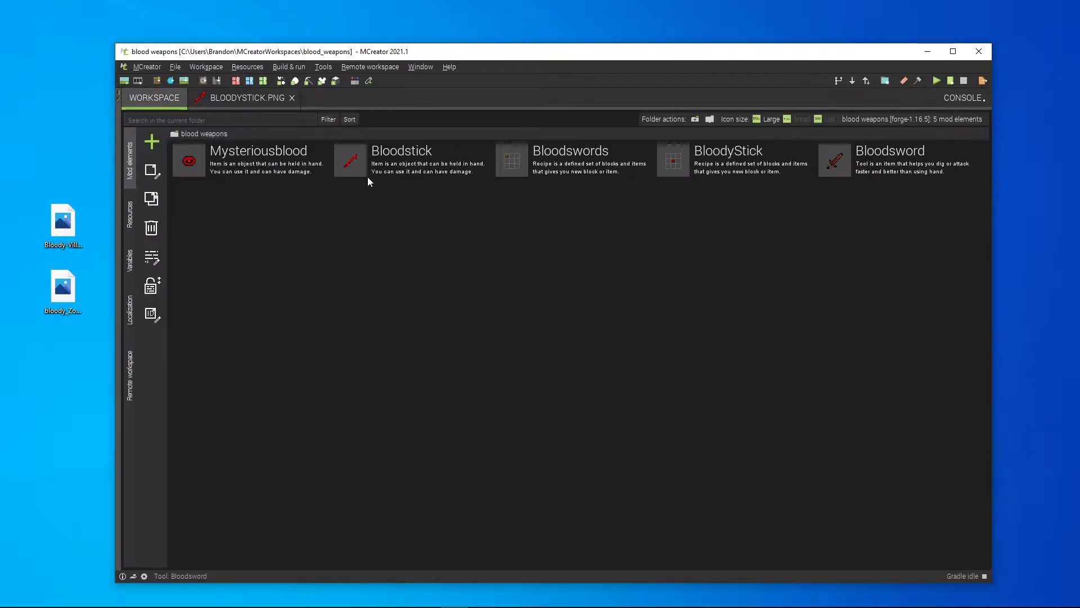
# Step: Set the Bloodstick item's creative inventory tab to MATERIALS and its max stack size to 2, and save the item
pyautogui.doubleClick(405, 175)
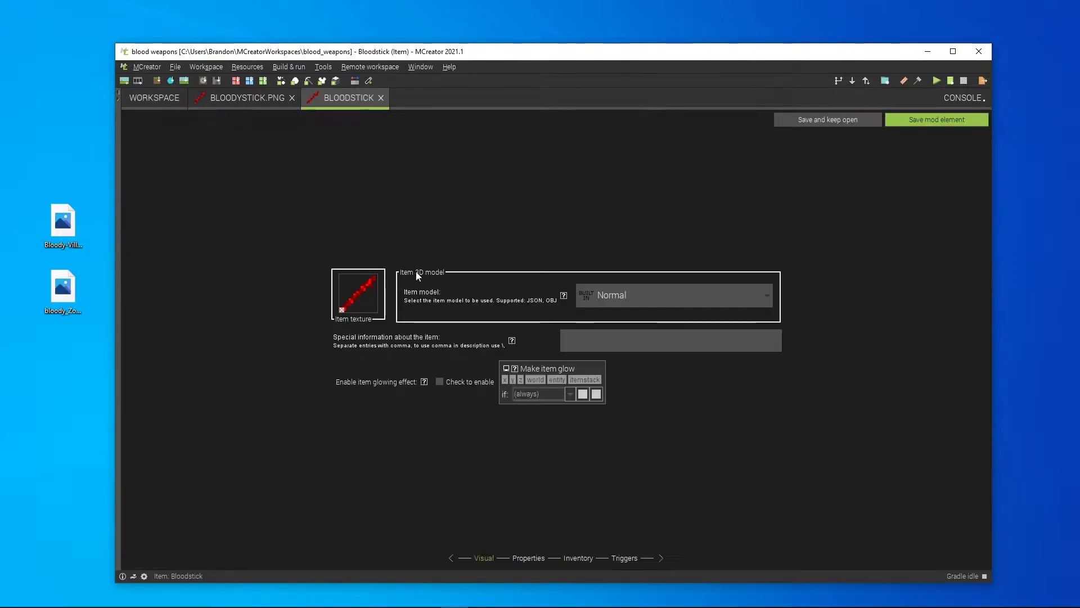
pyautogui.click(529, 558)
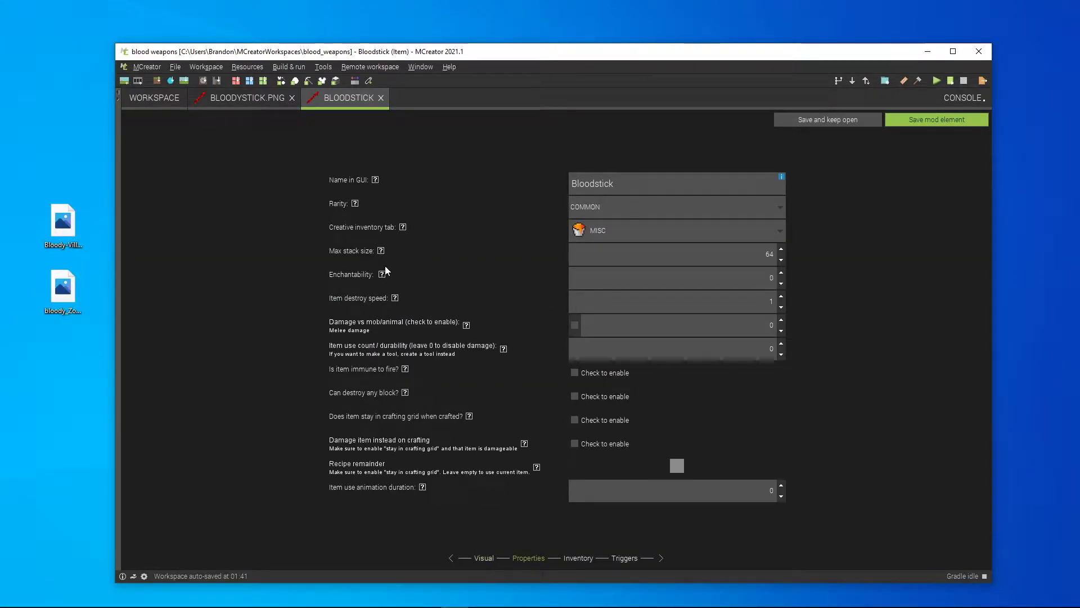
pyautogui.doubleClick(769, 254)
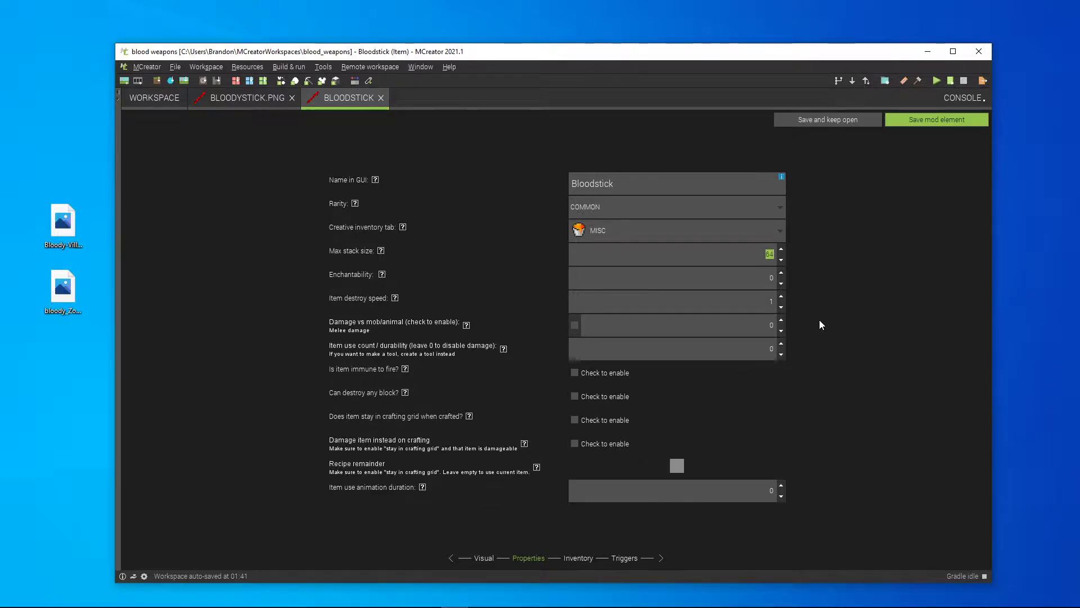
pyautogui.click(619, 230)
pyautogui.click(614, 287)
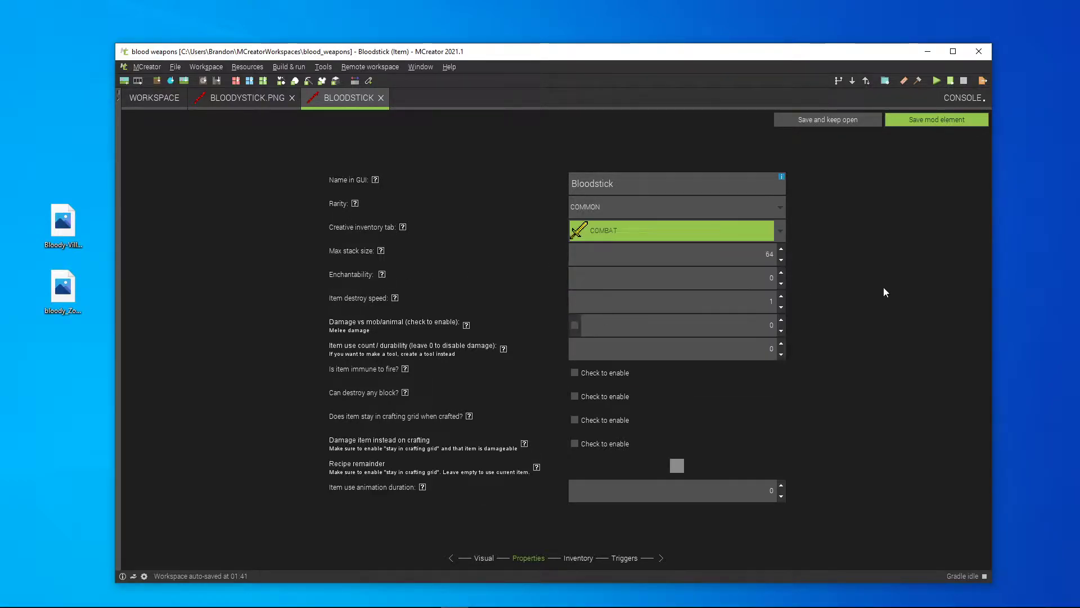
pyautogui.click(705, 232)
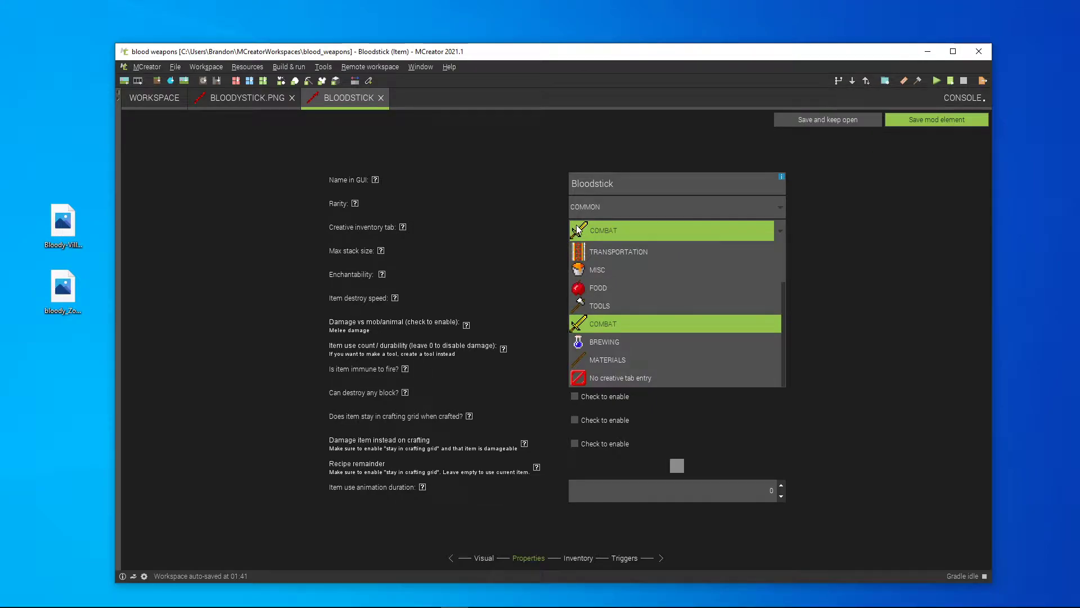
pyautogui.click(619, 360)
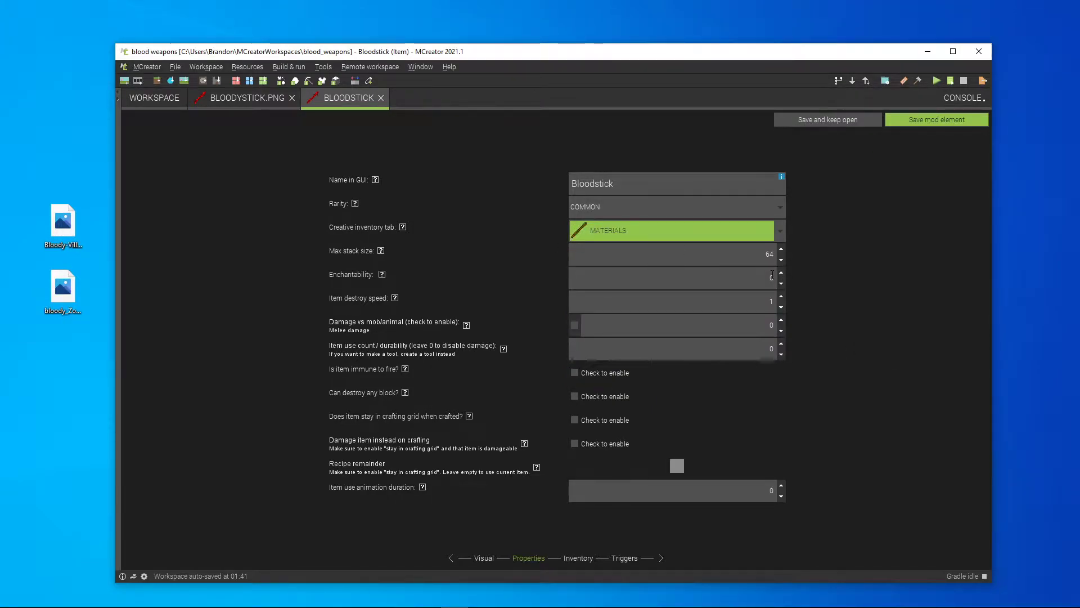
pyautogui.press('Tab')
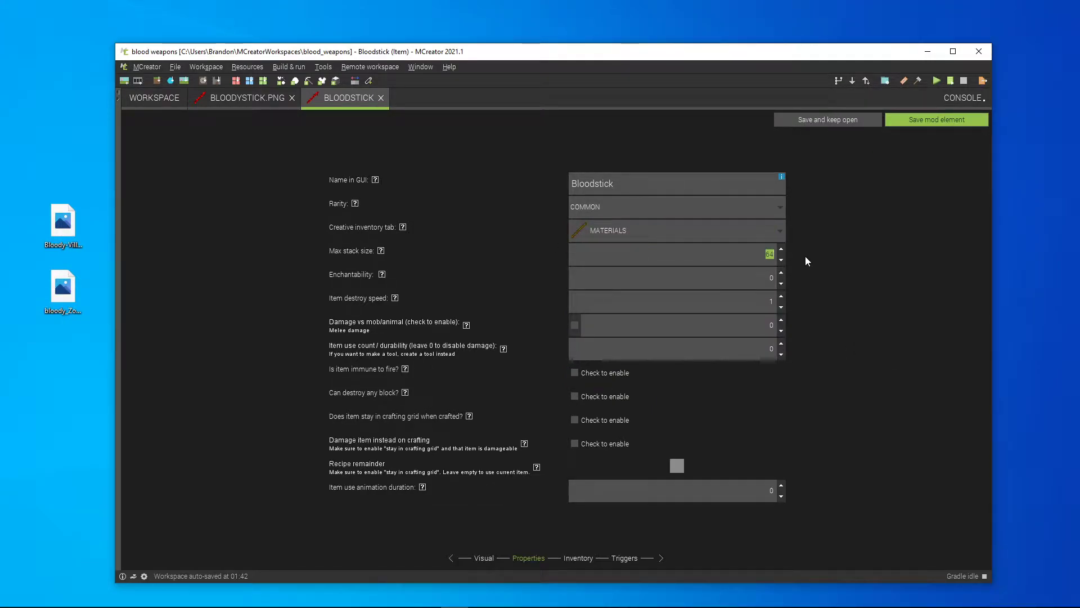
pyautogui.write('2')
pyautogui.click(937, 119)
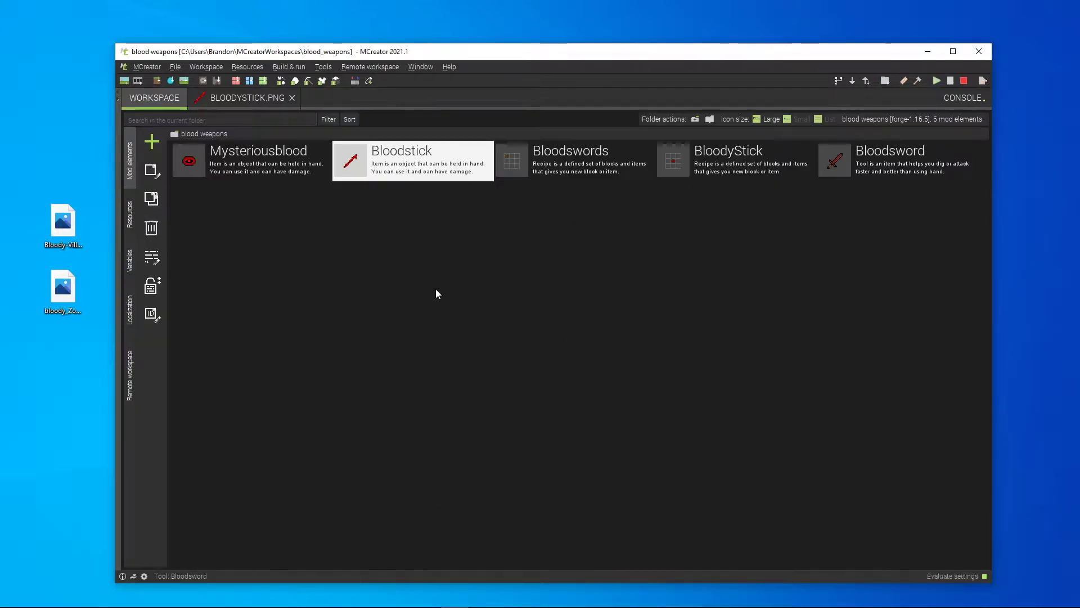
# Step: Save the BloodyStick recipe again, and remove the ingredient from the top-left slot of the Bloodswords recipe
pyautogui.doubleClick(708, 168)
pyautogui.click(914, 119)
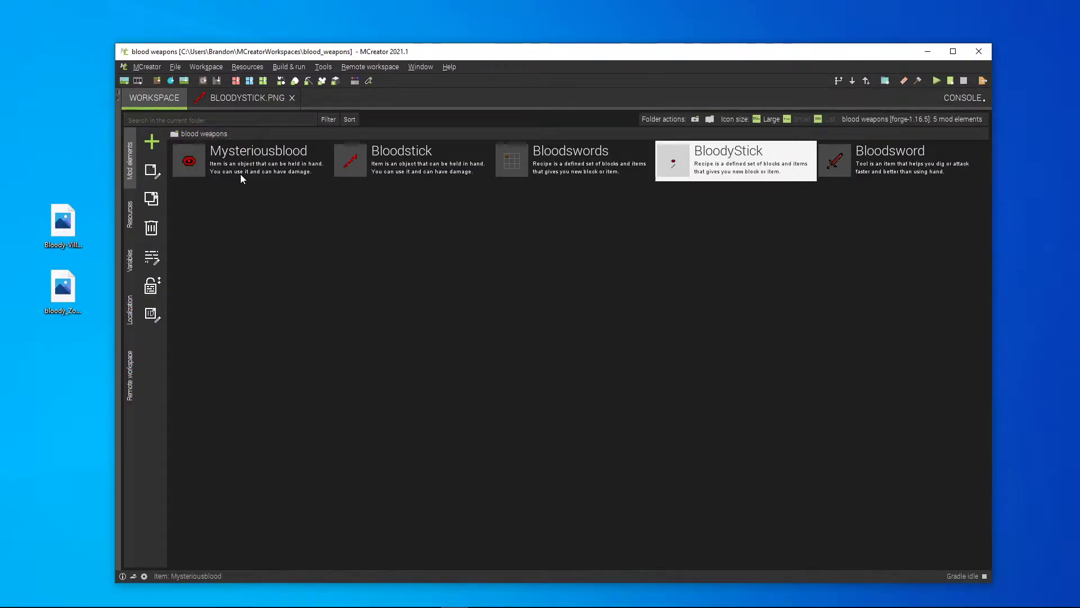
pyautogui.click(572, 158)
pyautogui.doubleClick(572, 158)
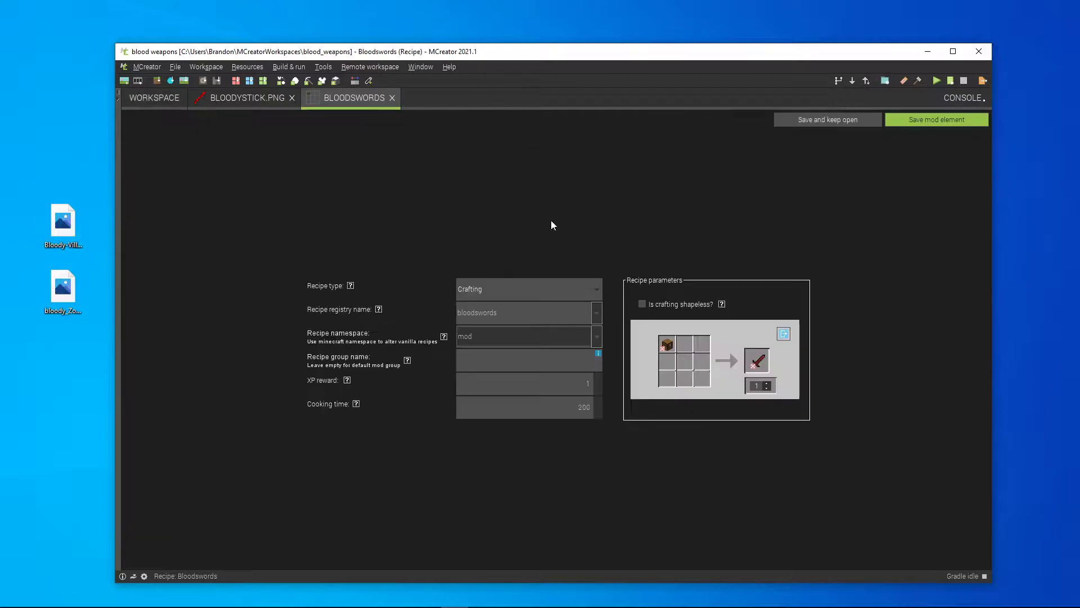
pyautogui.click(669, 348)
pyautogui.click(789, 197)
pyautogui.click(662, 349)
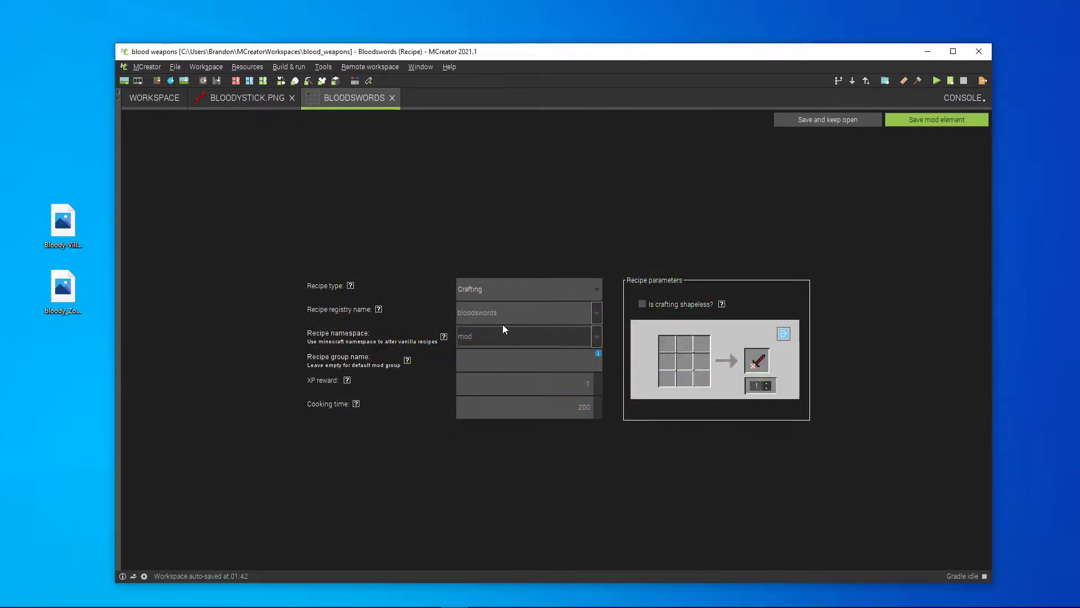
# Step: Place Mysteriousblood in the top-centre and centre slots of the Bloodswords crafting grid
pyautogui.click(689, 351)
pyautogui.click(738, 427)
pyautogui.click(682, 362)
pyautogui.click(322, 259)
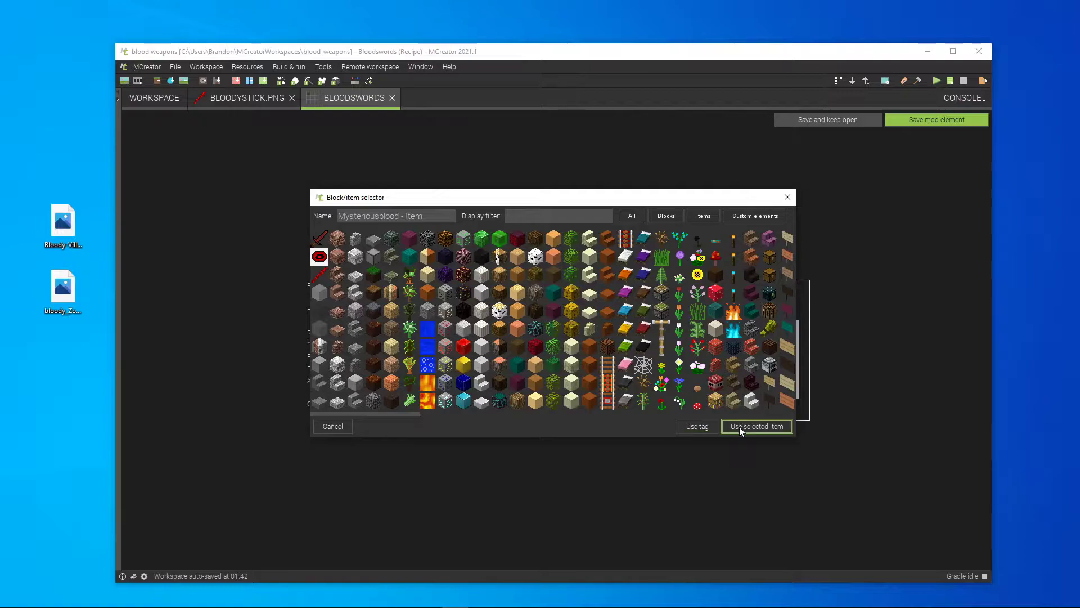
pyautogui.click(740, 426)
# Step: Place the Bloodstick item in the bottom-centre slot of the Bloodswords crafting grid
pyautogui.click(684, 388)
pyautogui.click(319, 274)
pyautogui.click(757, 426)
pyautogui.click(681, 344)
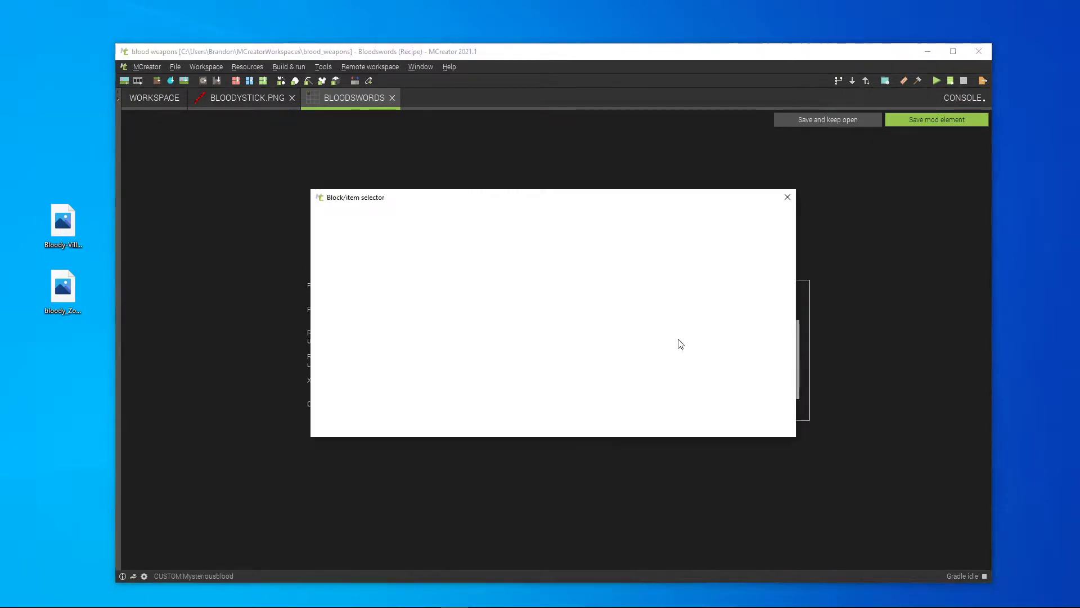
pyautogui.click(788, 197)
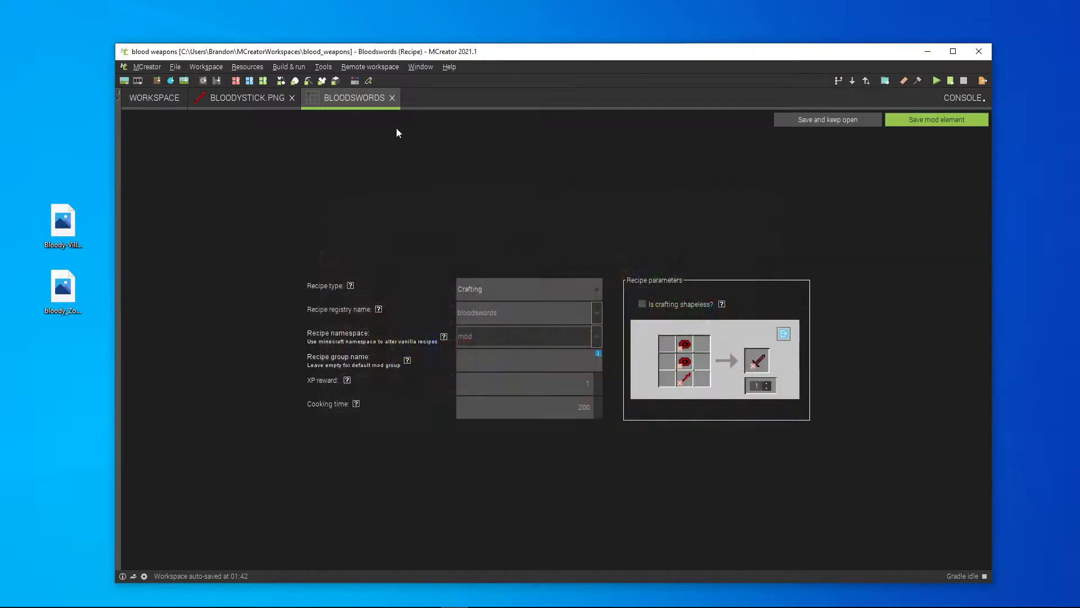
# Step: Save the Bloodswords recipe, and reopen it briefly to check its crafting grid
pyautogui.click(163, 99)
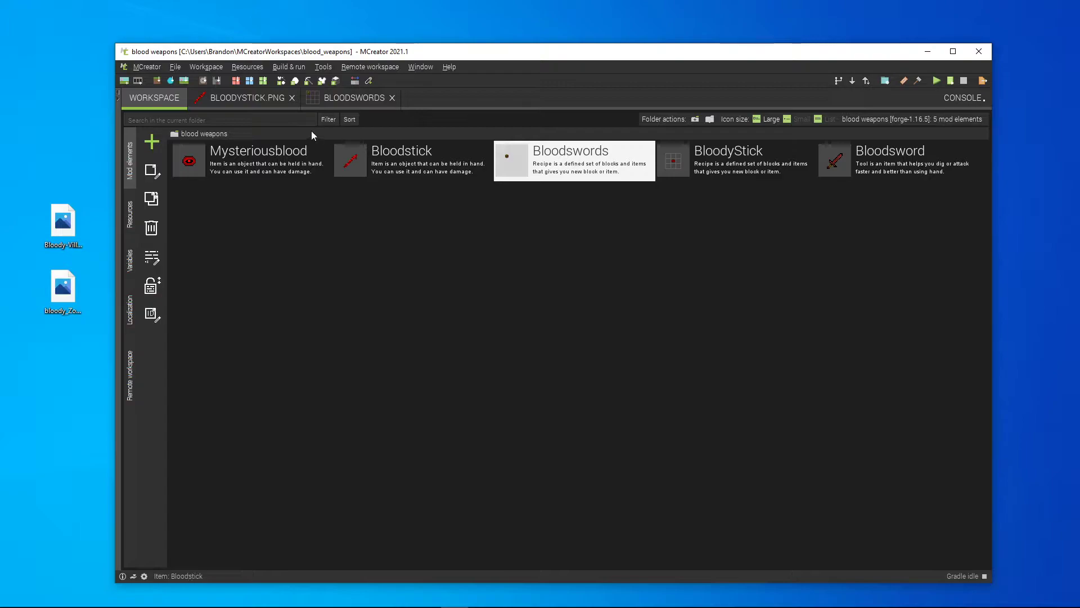
pyautogui.click(349, 99)
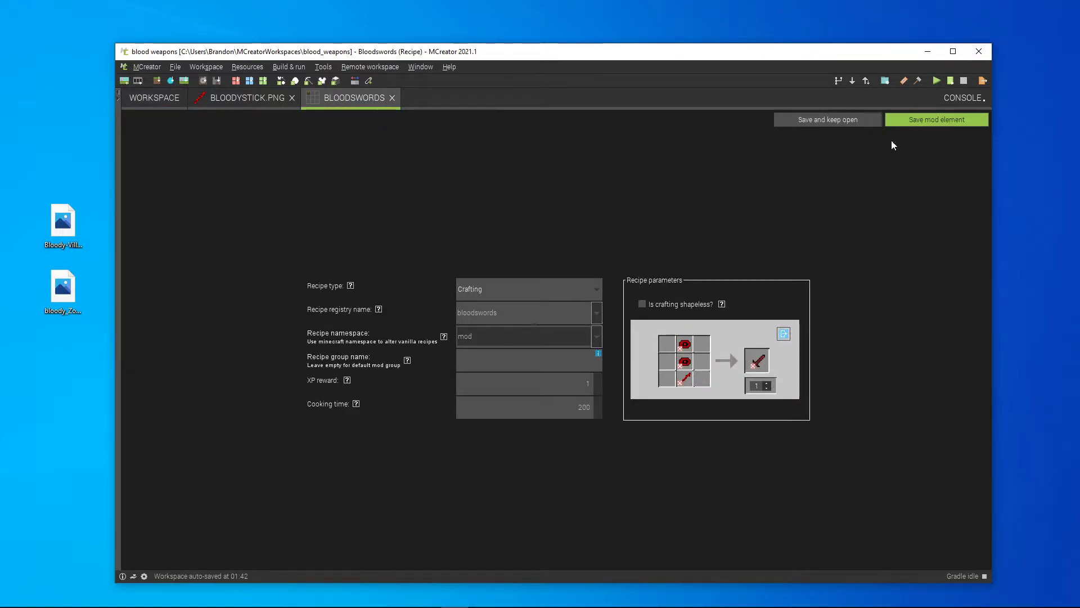
pyautogui.click(930, 122)
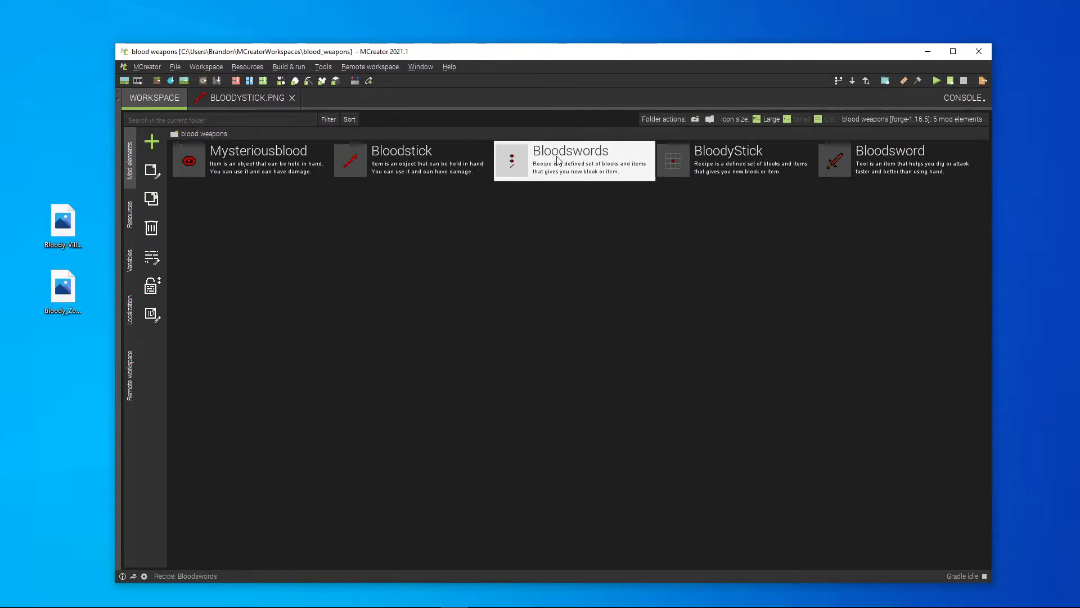
pyautogui.doubleClick(587, 156)
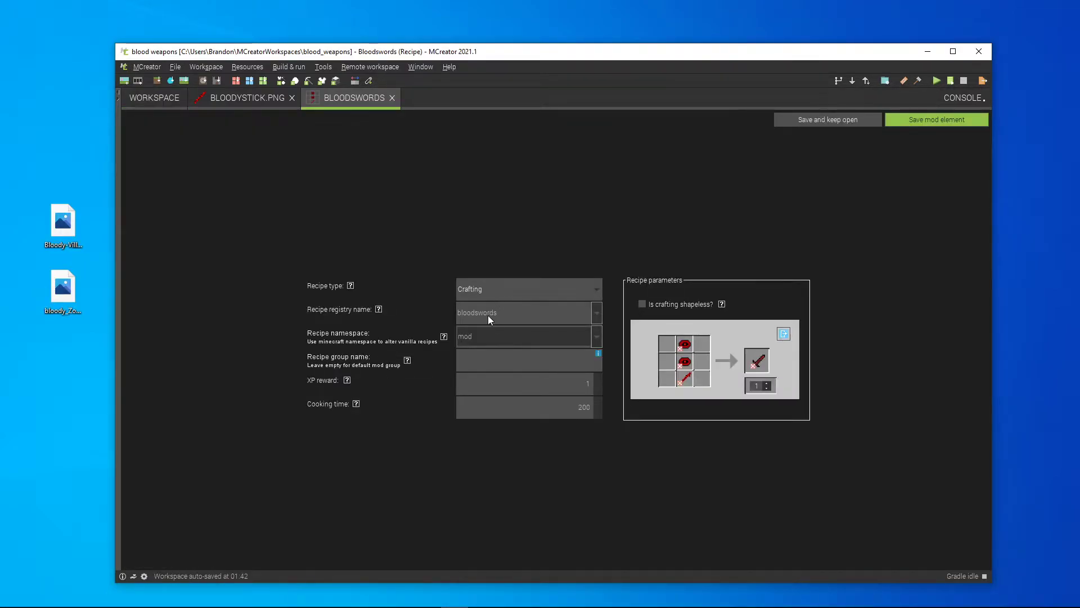
pyautogui.click(392, 99)
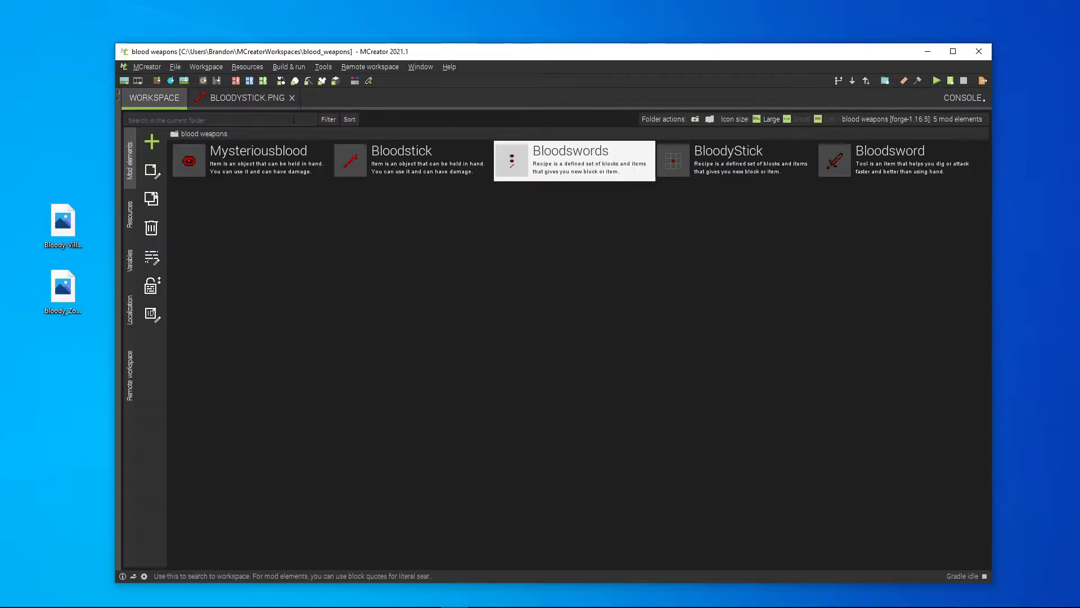
# Step: Replace one character with a capital S in the Bloodsword tool's properties, and save the tool
pyautogui.doubleClick(867, 166)
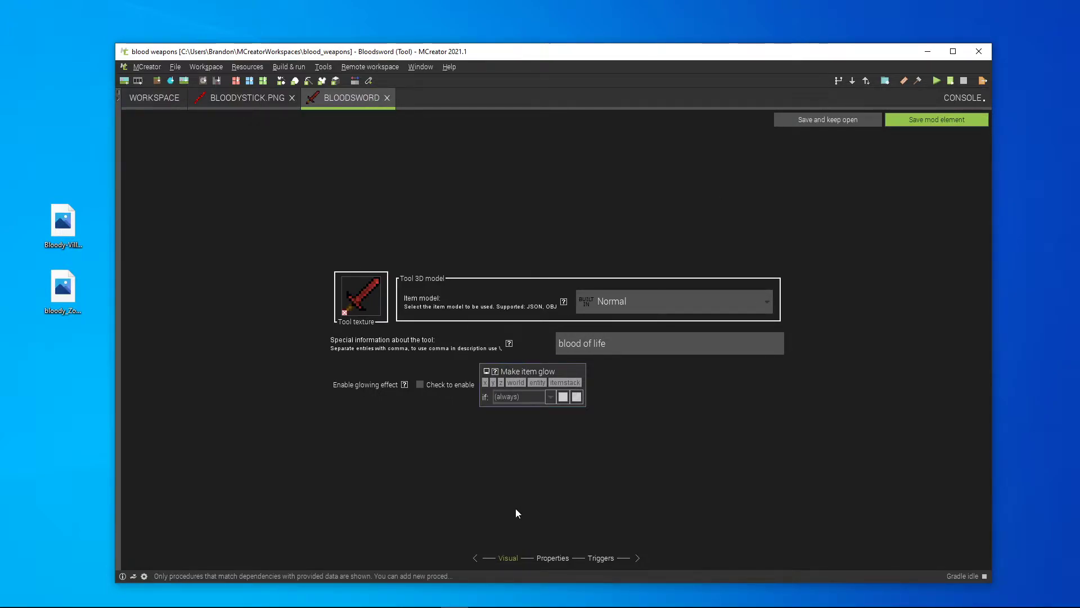
pyautogui.click(553, 558)
pyautogui.press('BackSpace')
pyautogui.write('S')
pyautogui.click(957, 116)
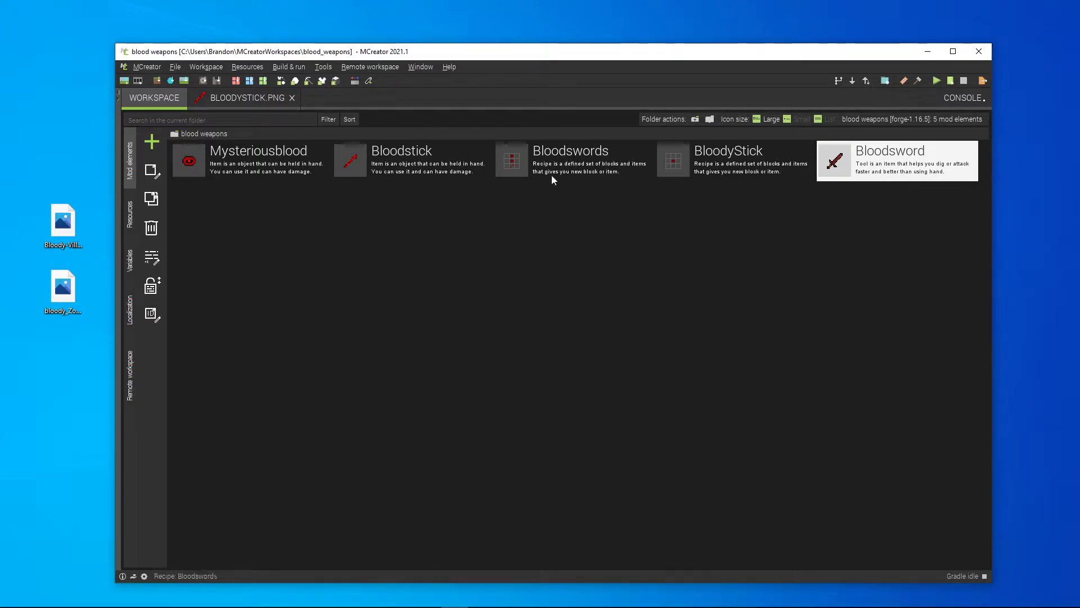
# Step: Start a new living entity, and copy the "Bloody-Villager" part of the villager image's file name on the desktop
pyautogui.click(152, 141)
pyautogui.click(306, 168)
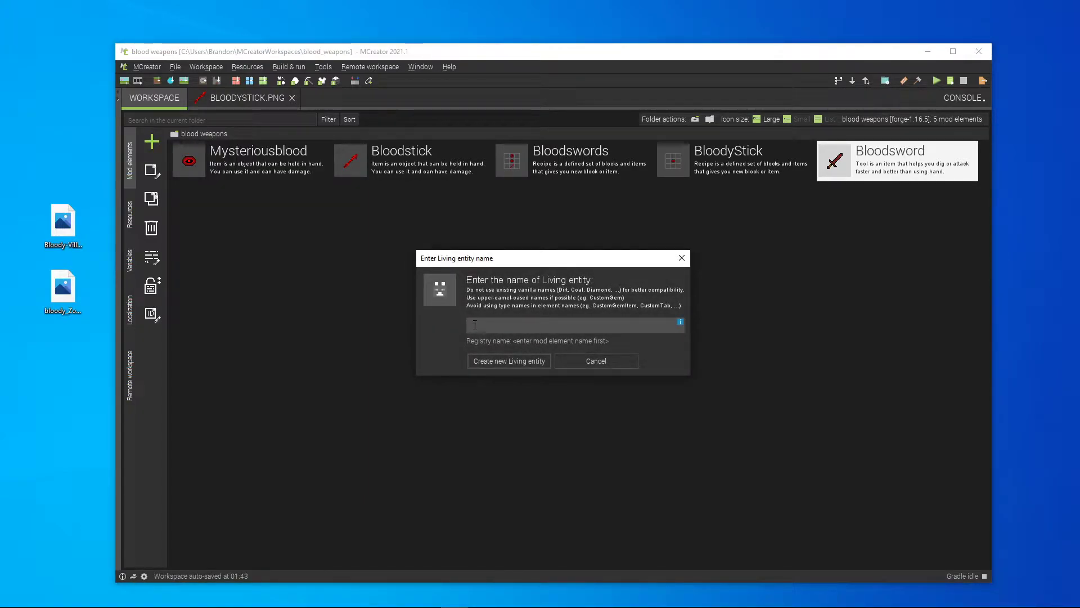
pyautogui.click(67, 231)
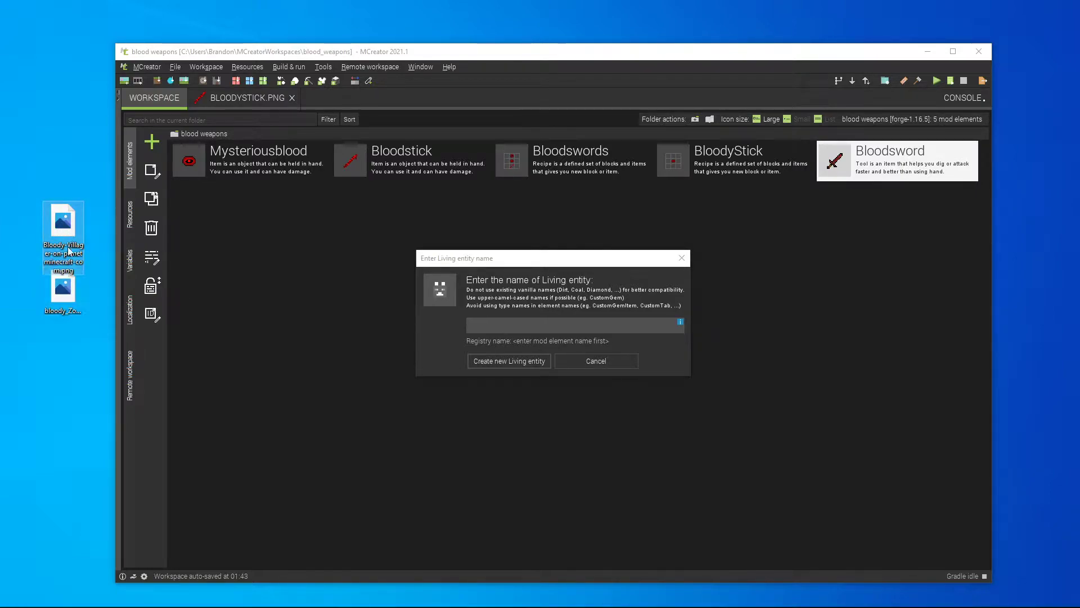
pyautogui.rightClick(66, 251)
pyautogui.click(49, 583)
pyautogui.press('Return')
pyautogui.rightClick(58, 251)
pyautogui.click(51, 581)
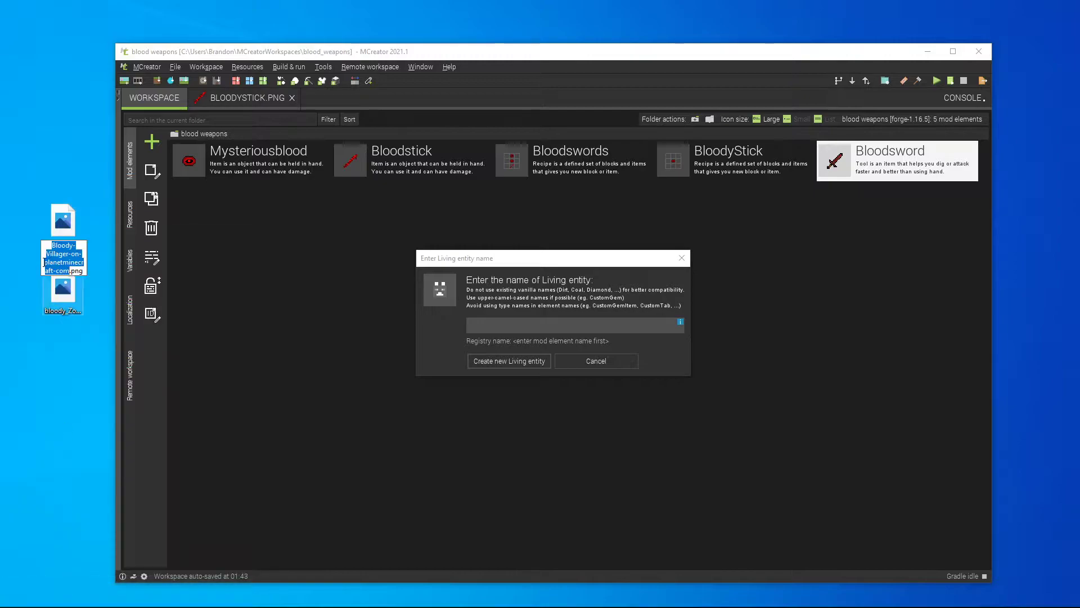
pyautogui.moveTo(53, 246); pyautogui.dragTo(74, 254)
pyautogui.hotkey('ctrl', 'c')
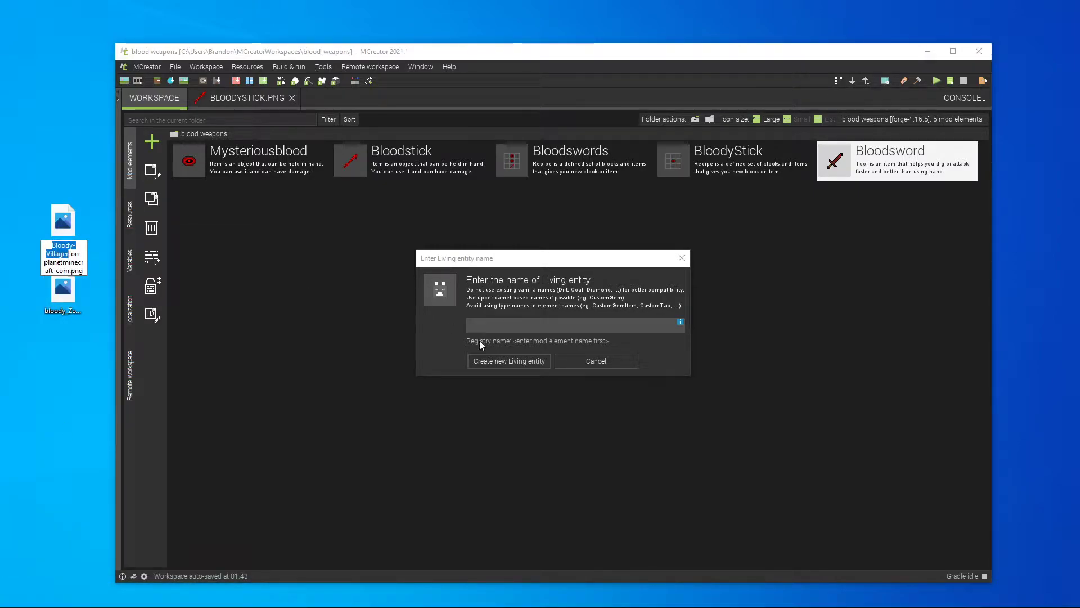
# Step: Name the living entity BloodyVillager using the copied text without its hyphen, and create it
pyautogui.click(489, 325)
pyautogui.hotkey('ctrl', 'v')
pyautogui.click(501, 325)
pyautogui.press('BackSpace')
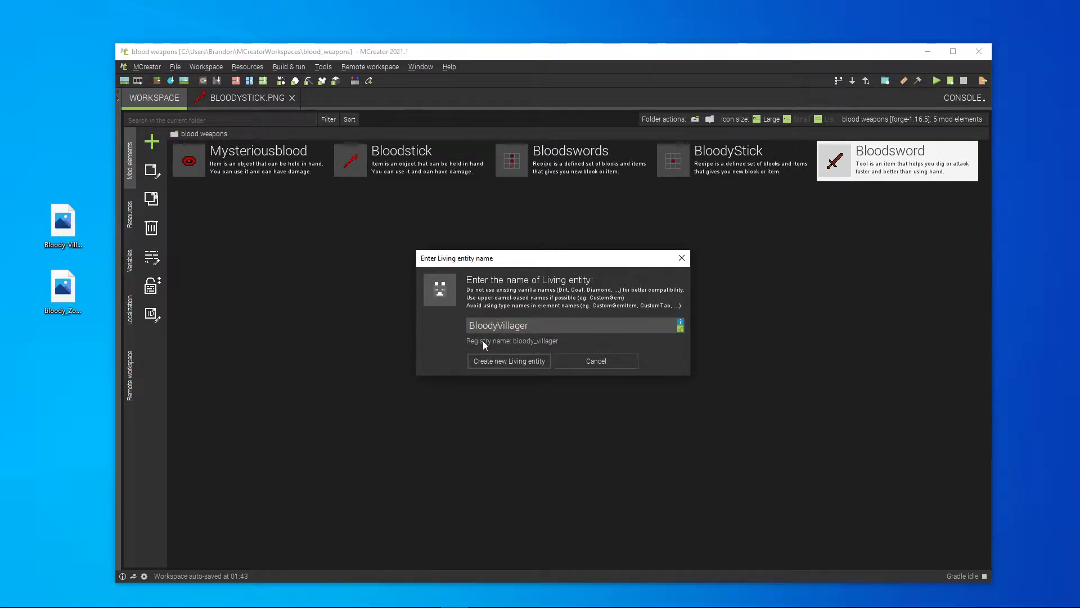
pyautogui.click(504, 360)
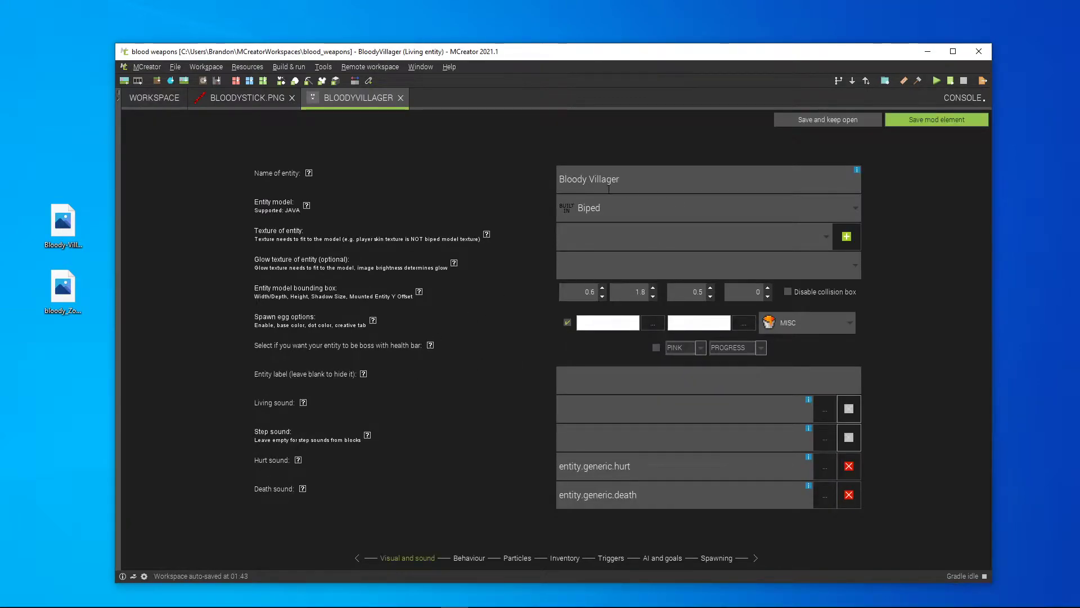
# Step: Set the Bloody Villager's entity model to Villager and its texture to bloody-villager-on-planetminecraft-com.png, leaving the glow texture empty
pyautogui.click(604, 204)
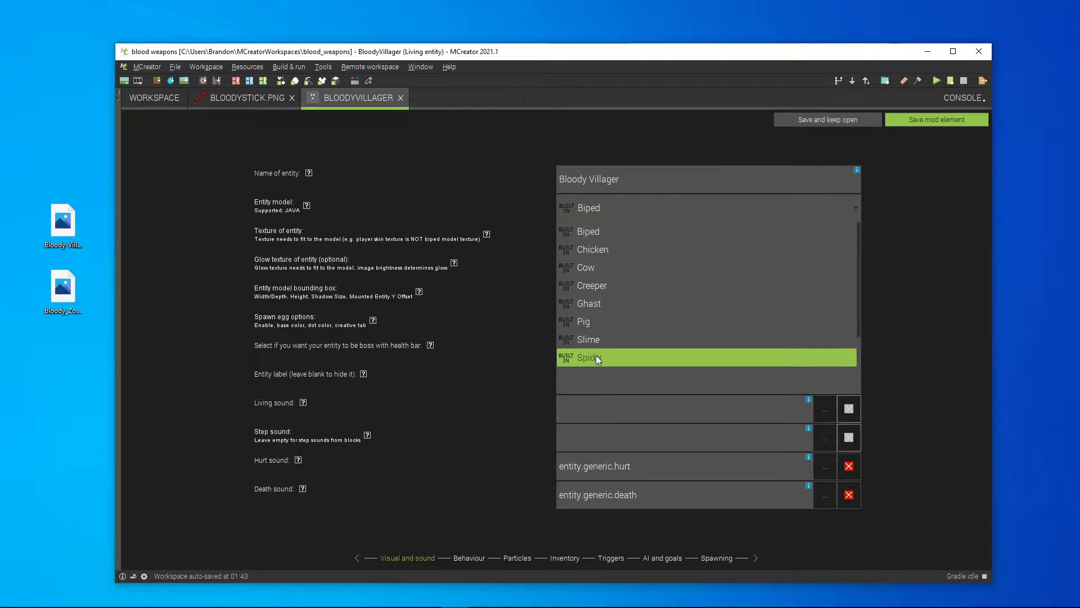
pyautogui.scroll(-1, 630, 319)
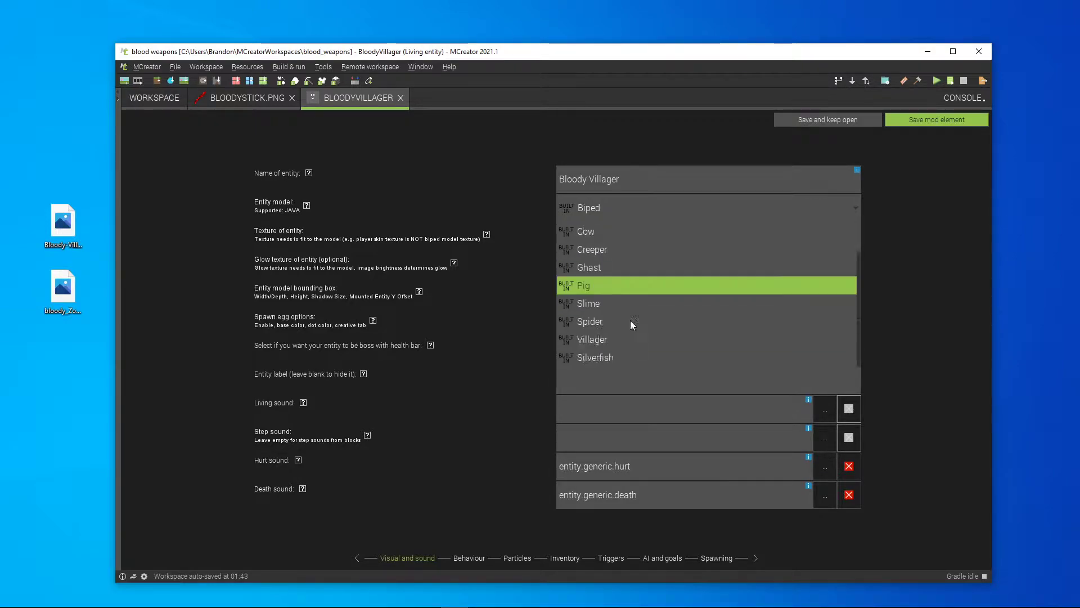
pyautogui.click(619, 339)
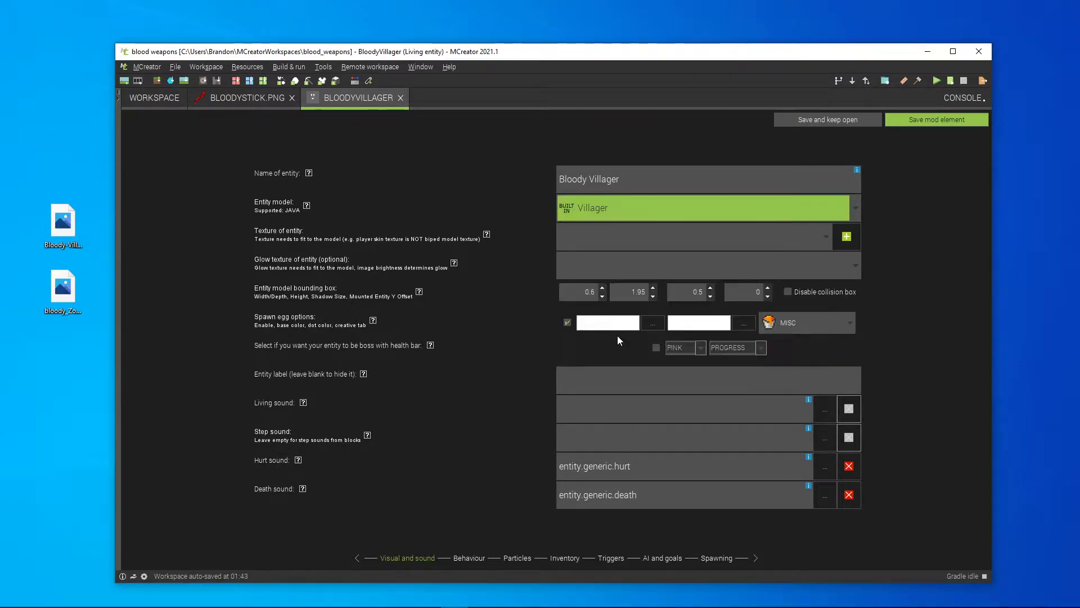
pyautogui.click(598, 247)
pyautogui.click(609, 276)
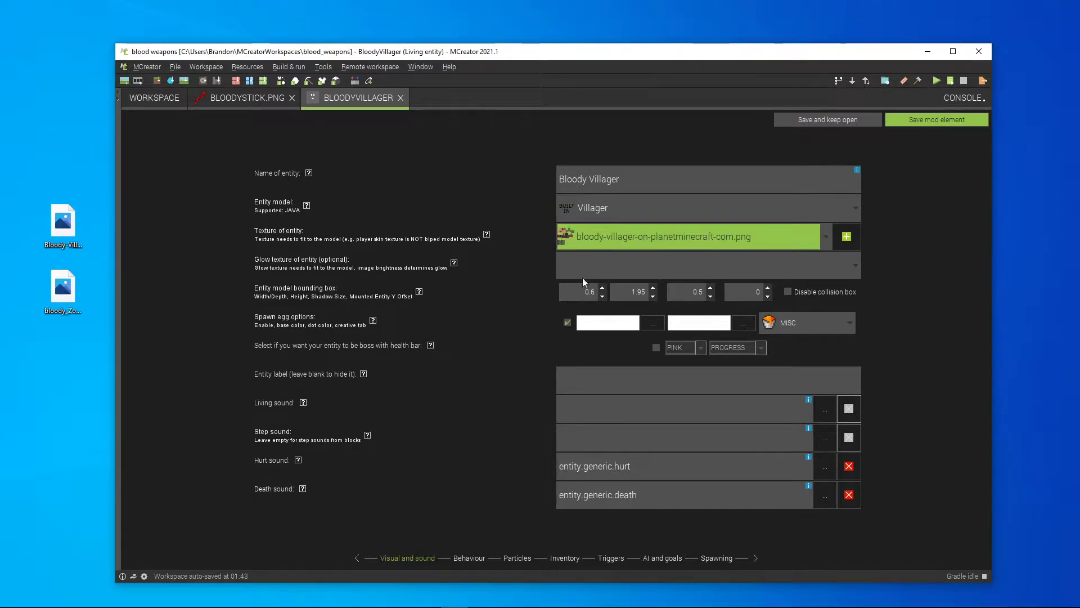
pyautogui.click(782, 274)
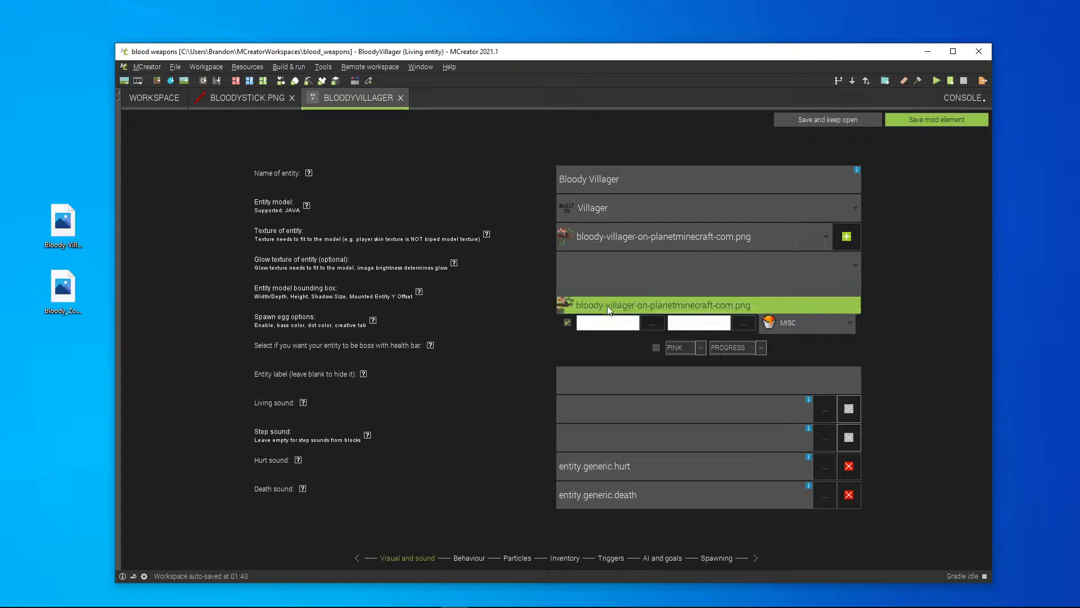
pyautogui.click(592, 267)
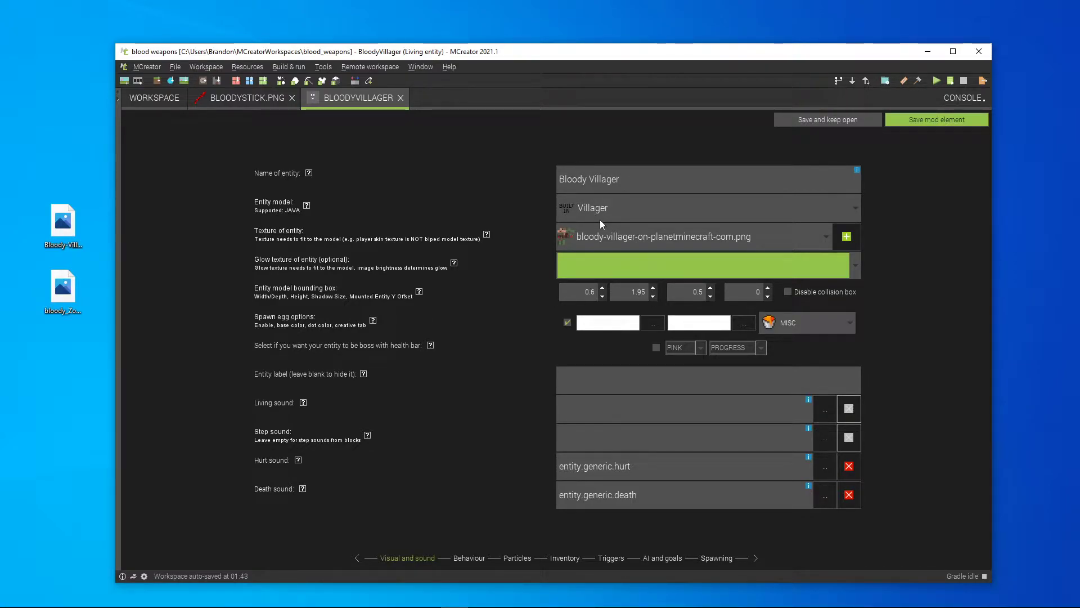
# Step: Set the spawn egg's base color to red 204,0,0 and its dot color to dark red 51,0,0
pyautogui.click(599, 325)
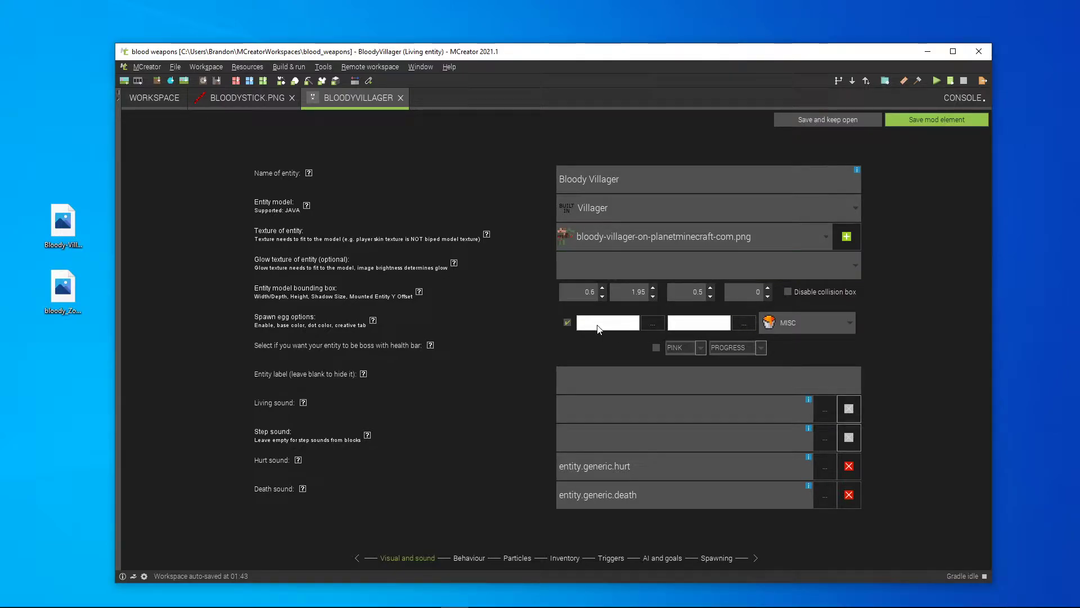
pyautogui.click(646, 325)
pyautogui.click(538, 296)
pyautogui.click(511, 412)
pyautogui.click(648, 326)
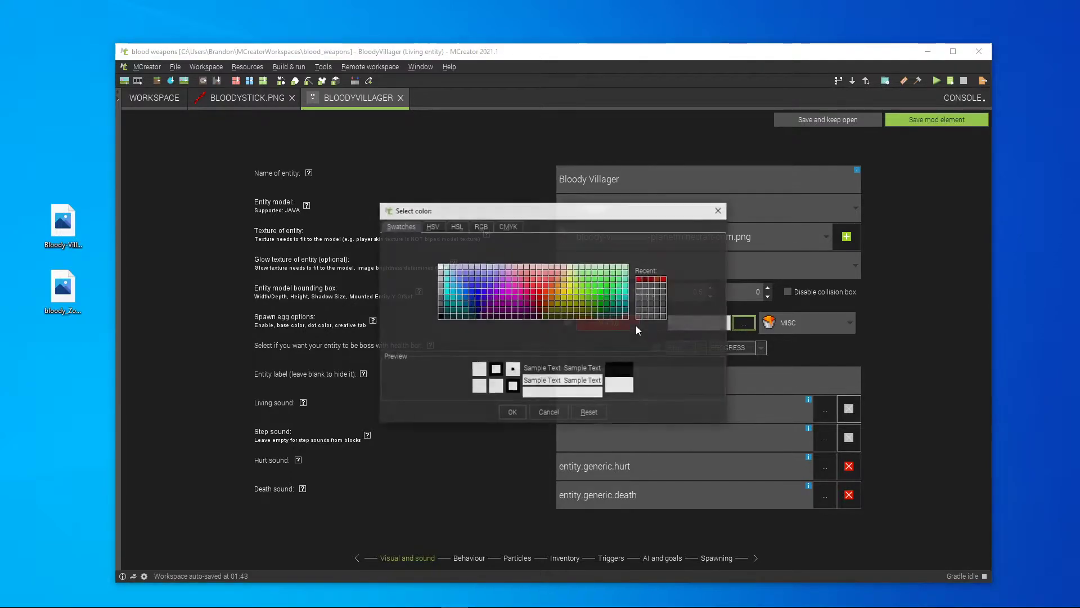
pyautogui.click(540, 315)
pyautogui.click(513, 411)
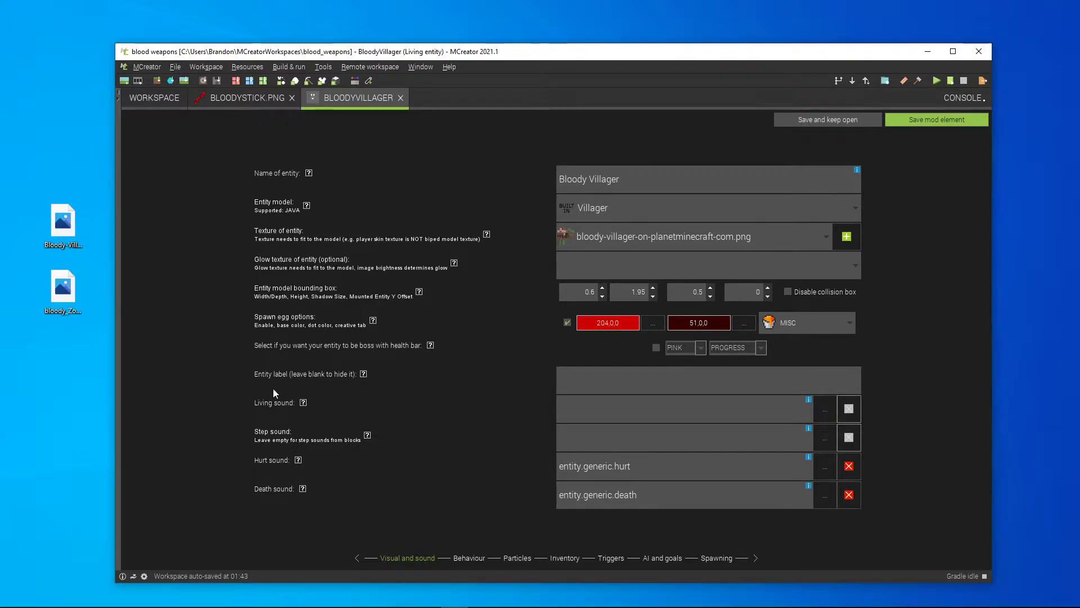
# Step: Set the Bloody Villager's living sound to entity.skeleton_horse.ambient
pyautogui.click(824, 409)
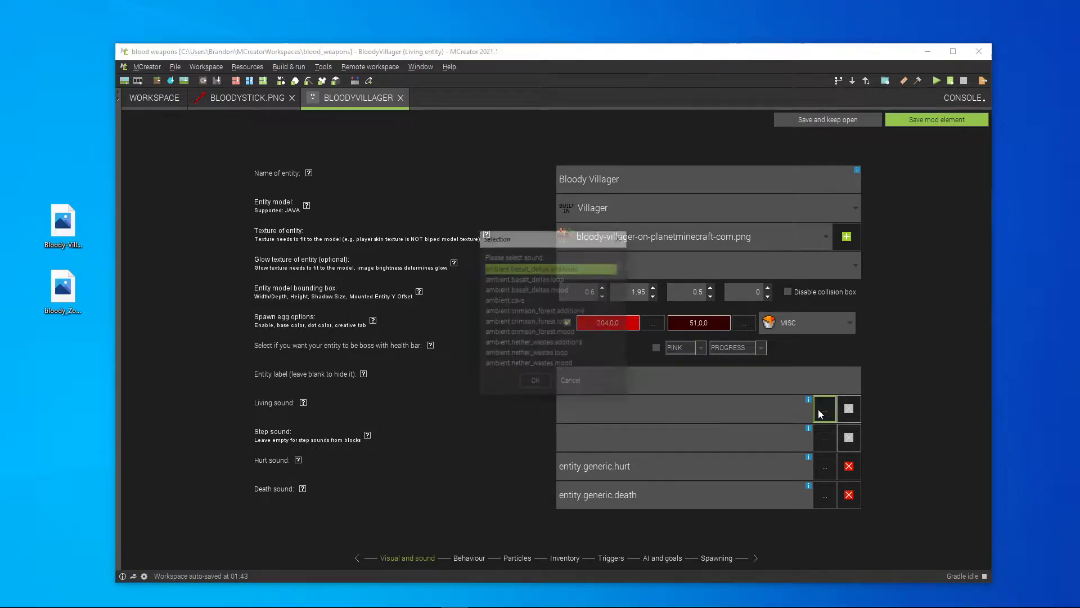
pyautogui.scroll(-15, 497, 313)
pyautogui.scroll(-12, 516, 344)
pyautogui.click(524, 311)
pyautogui.moveTo(621, 278); pyautogui.dragTo(627, 343)
pyautogui.scroll(-2, 532, 340)
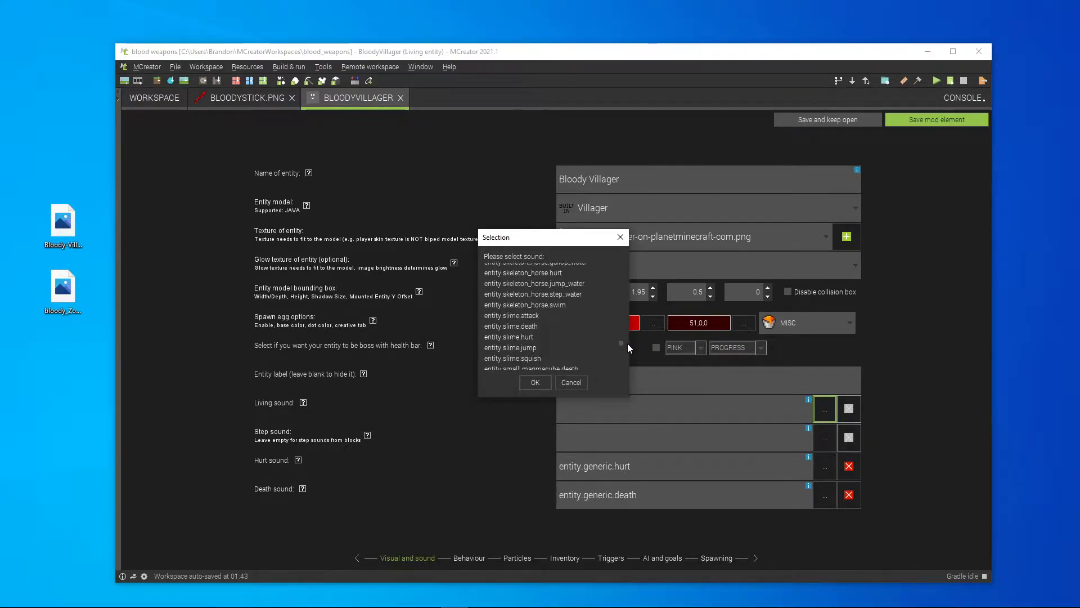
pyautogui.scroll(2, 536, 331)
pyautogui.click(534, 323)
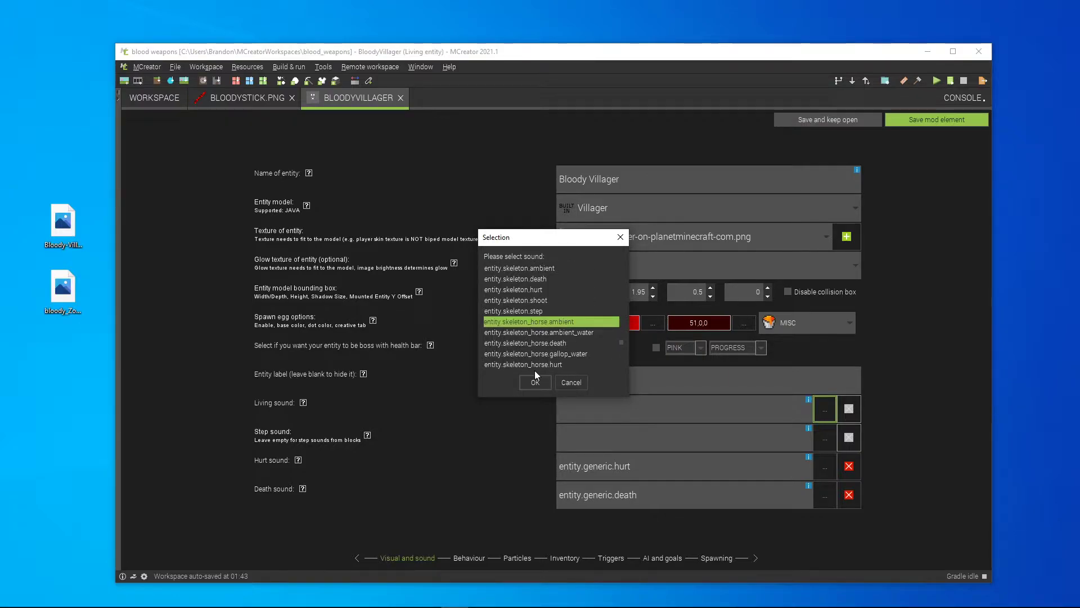
pyautogui.click(538, 385)
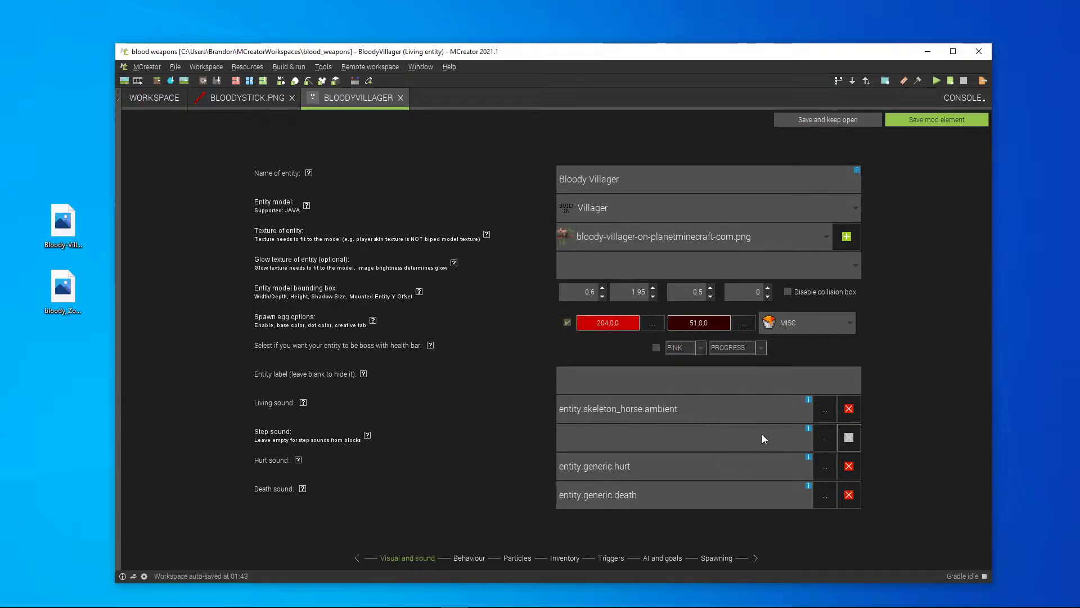
# Step: Set the Bloody Villager's step sound to entity.silverfish.death
pyautogui.click(823, 439)
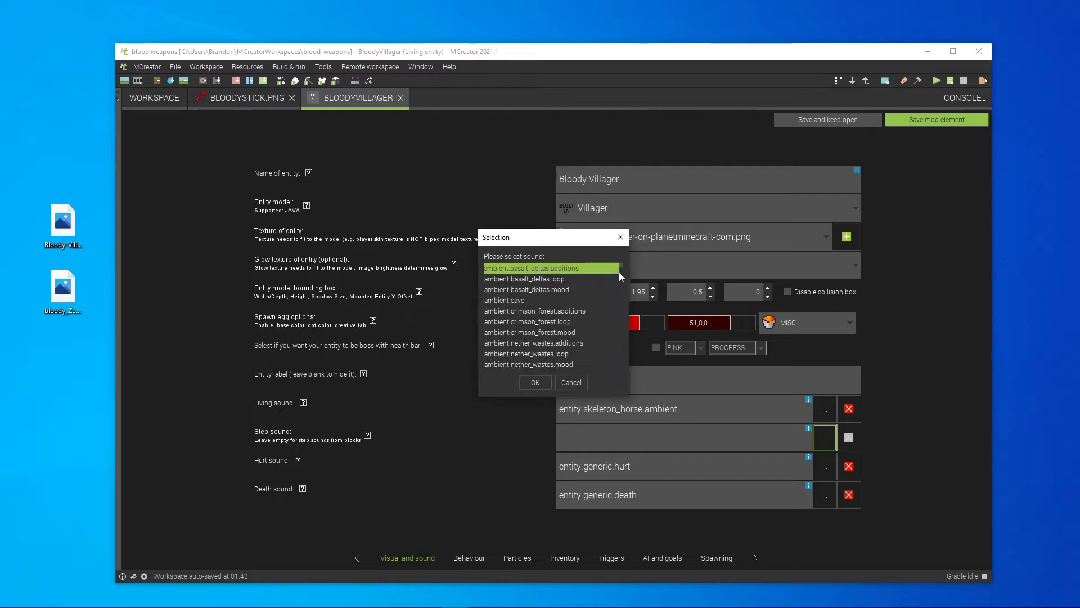
pyautogui.moveTo(621, 265); pyautogui.dragTo(623, 342)
pyautogui.click(568, 319)
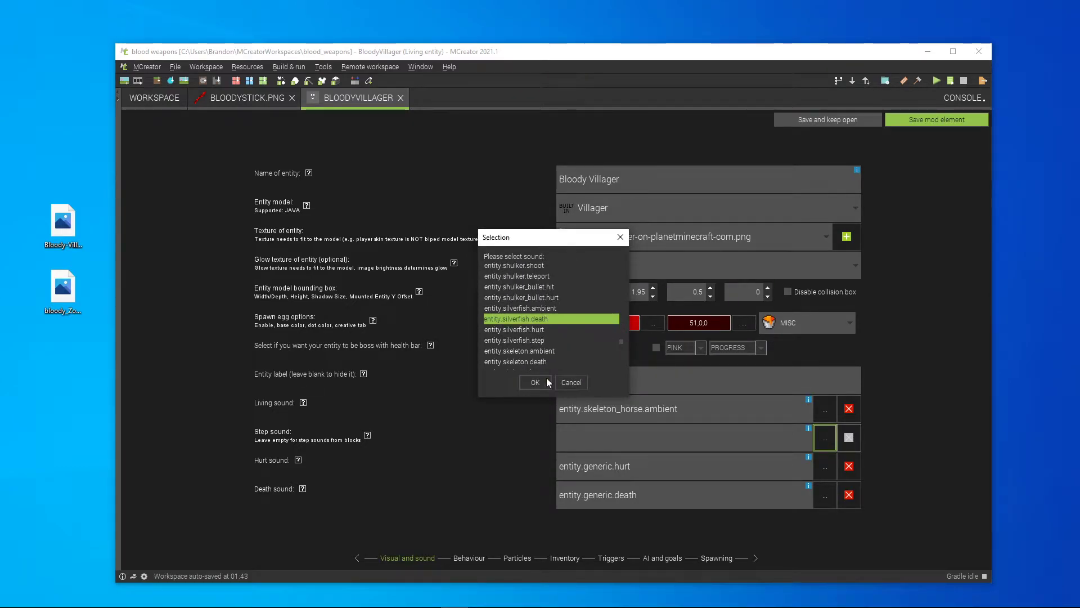
pyautogui.click(536, 382)
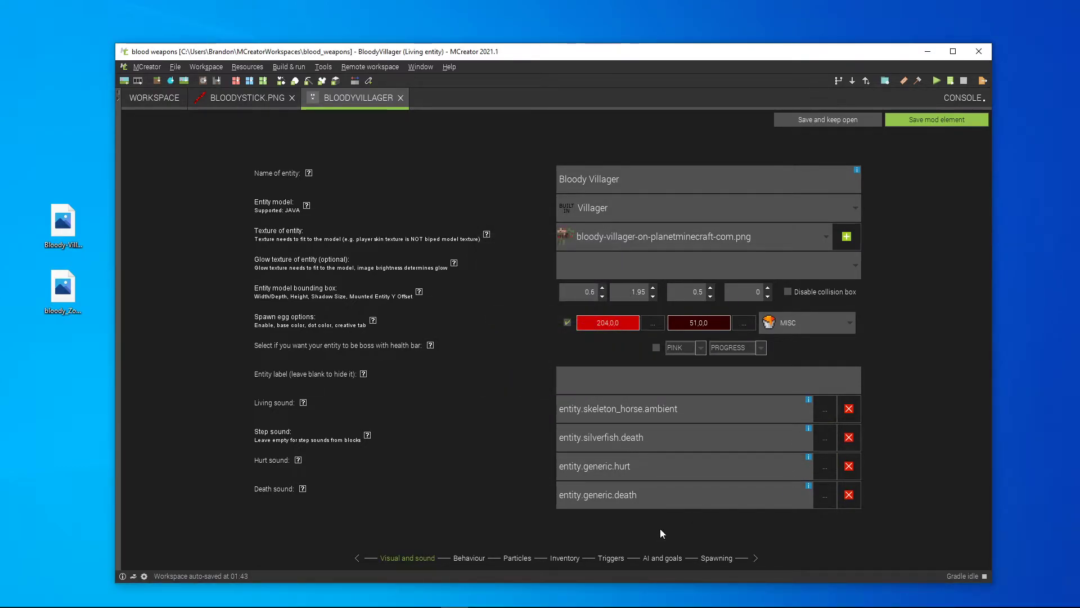
# Step: Set the Bloody Villager's step sound to entity.spider.step
pyautogui.click(825, 439)
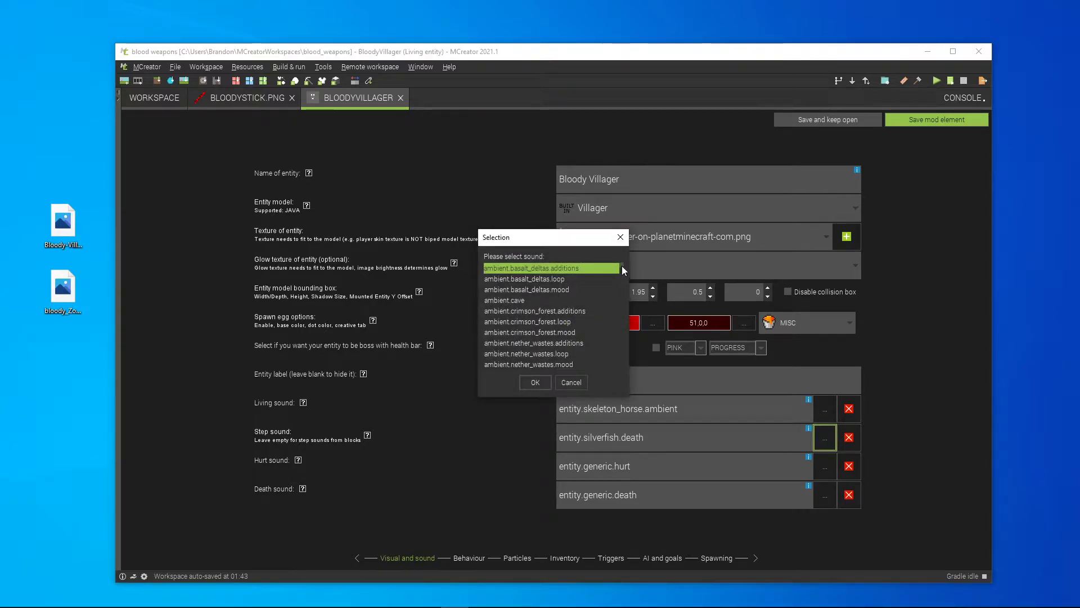
pyautogui.moveTo(623, 269); pyautogui.dragTo(625, 337)
pyautogui.click(550, 335)
pyautogui.scroll(-10, 563, 330)
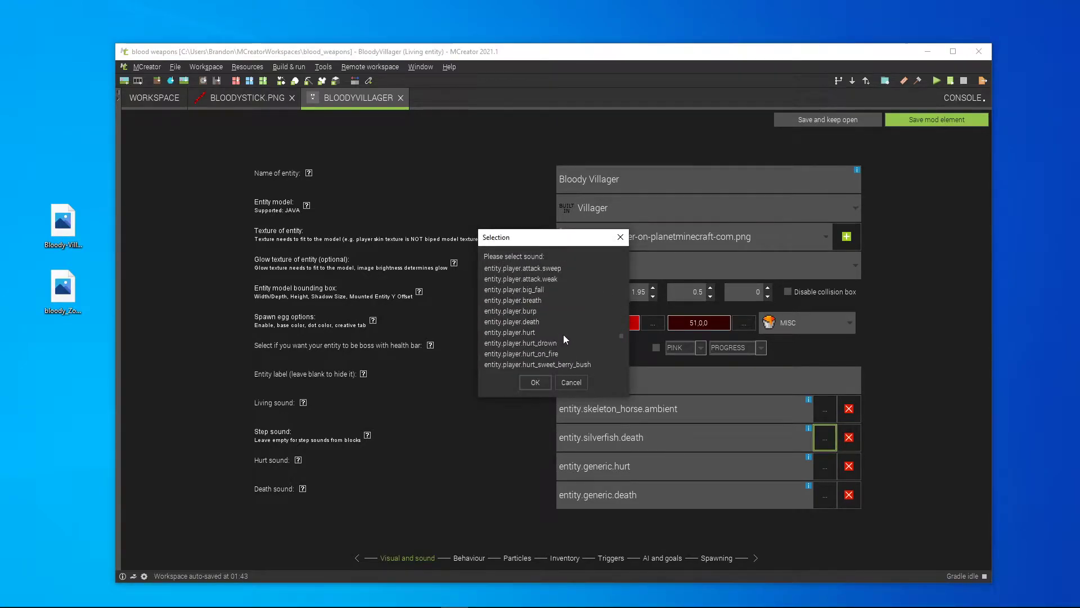
pyautogui.click(544, 353)
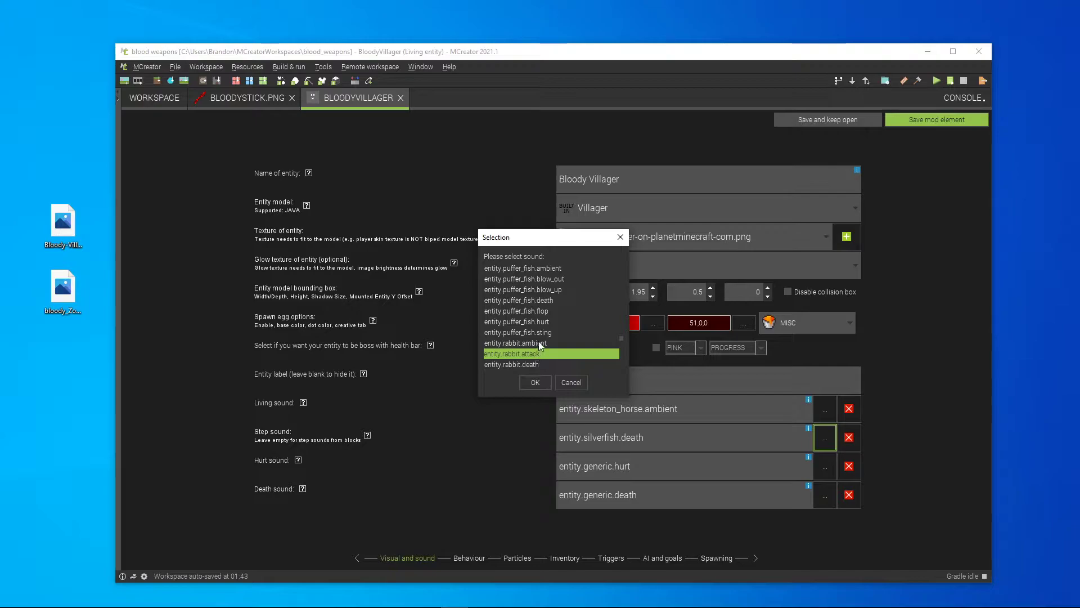
pyautogui.scroll(-1, 537, 351)
pyautogui.click(537, 354)
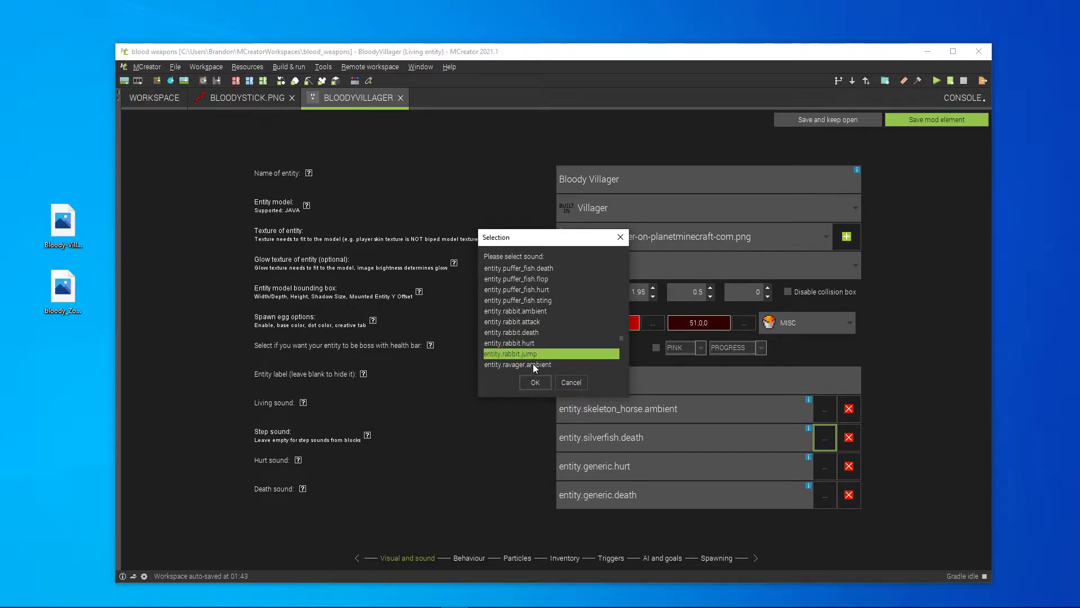
pyautogui.click(532, 364)
pyautogui.scroll(-1, 534, 361)
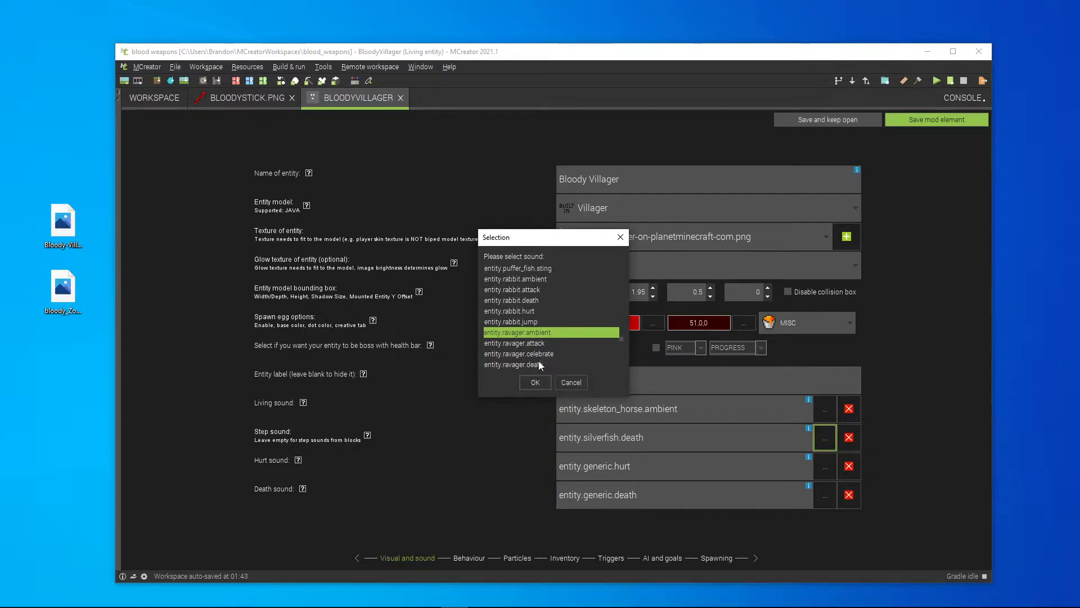
pyautogui.scroll(-15, 530, 354)
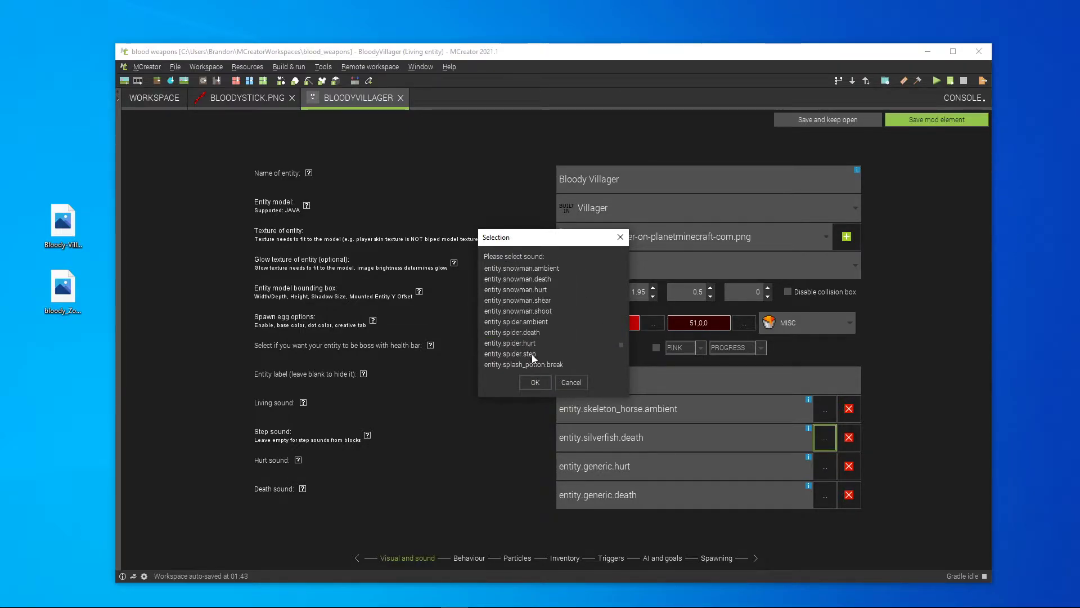
pyautogui.click(537, 355)
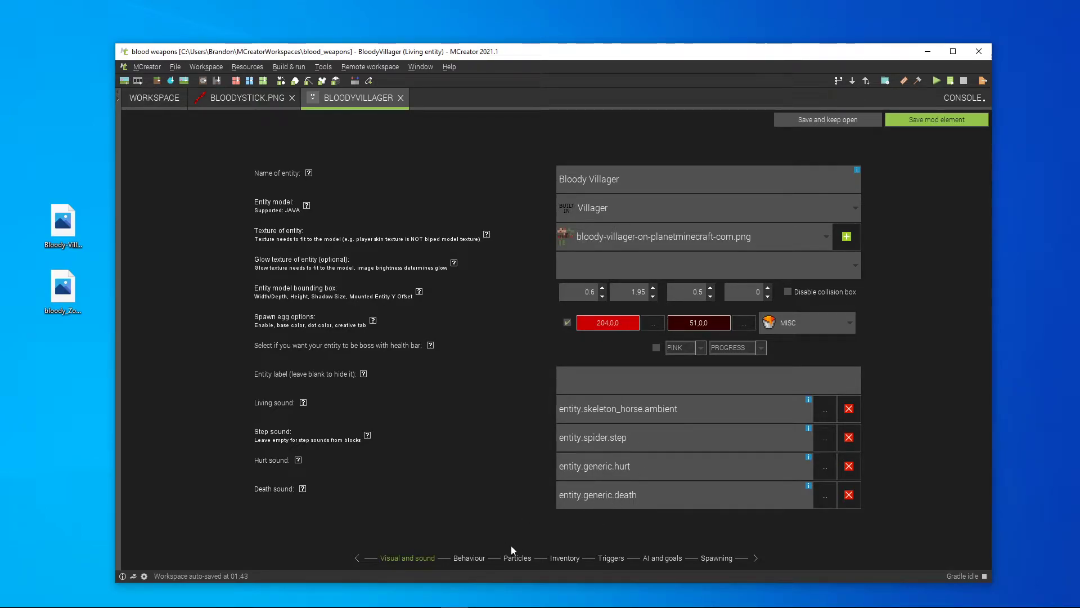
# Step: Set the Bloody Villager's default drop to Mysteriousblood and its creature type to UNDEAD
pyautogui.click(472, 557)
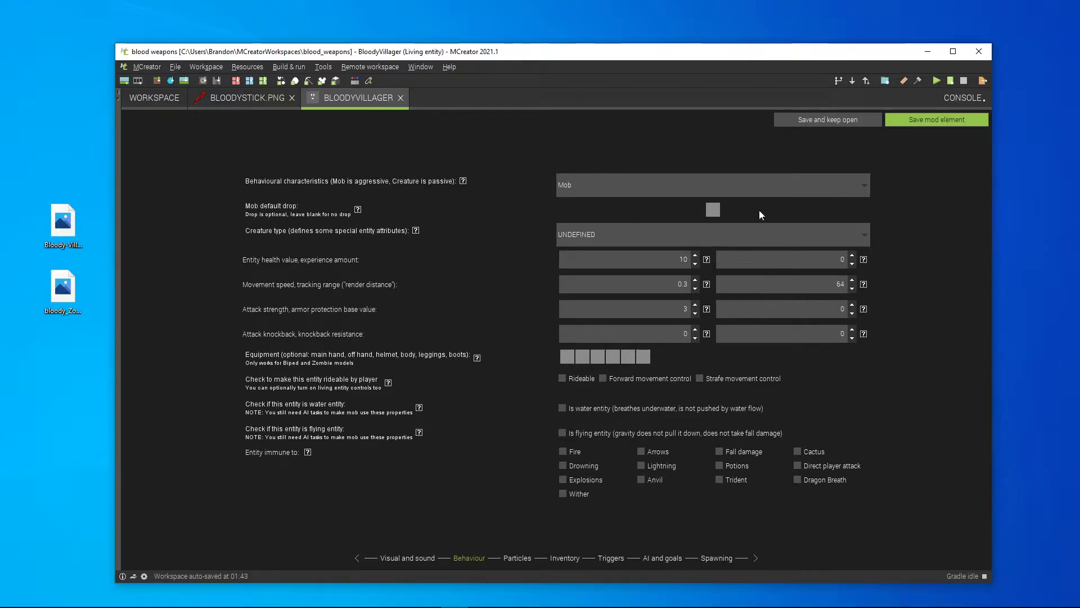
pyautogui.click(713, 211)
pyautogui.click(320, 257)
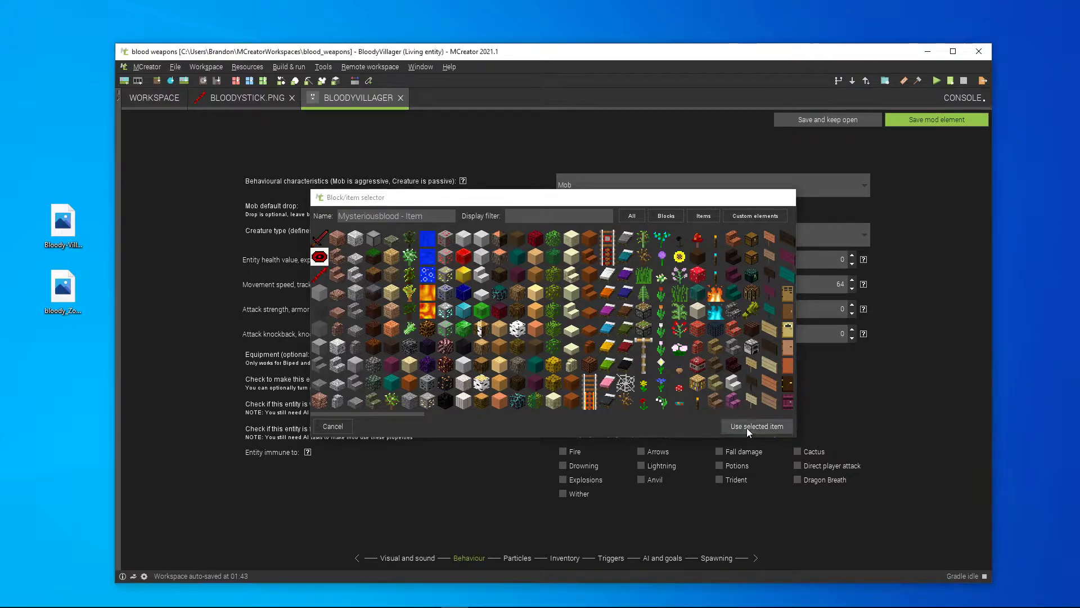
pyautogui.click(752, 426)
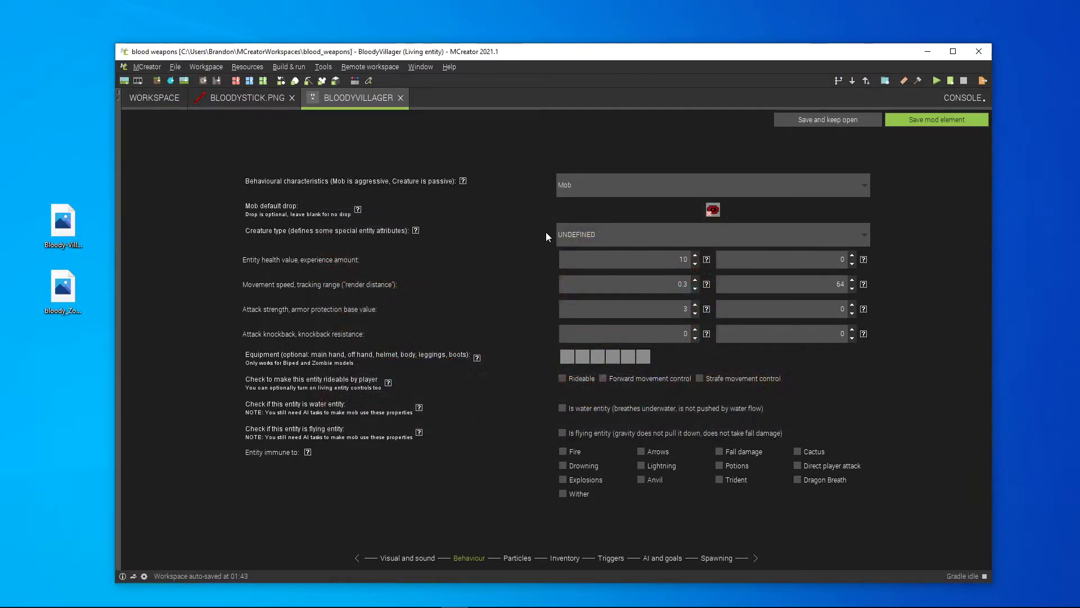
pyautogui.click(612, 242)
pyautogui.click(583, 262)
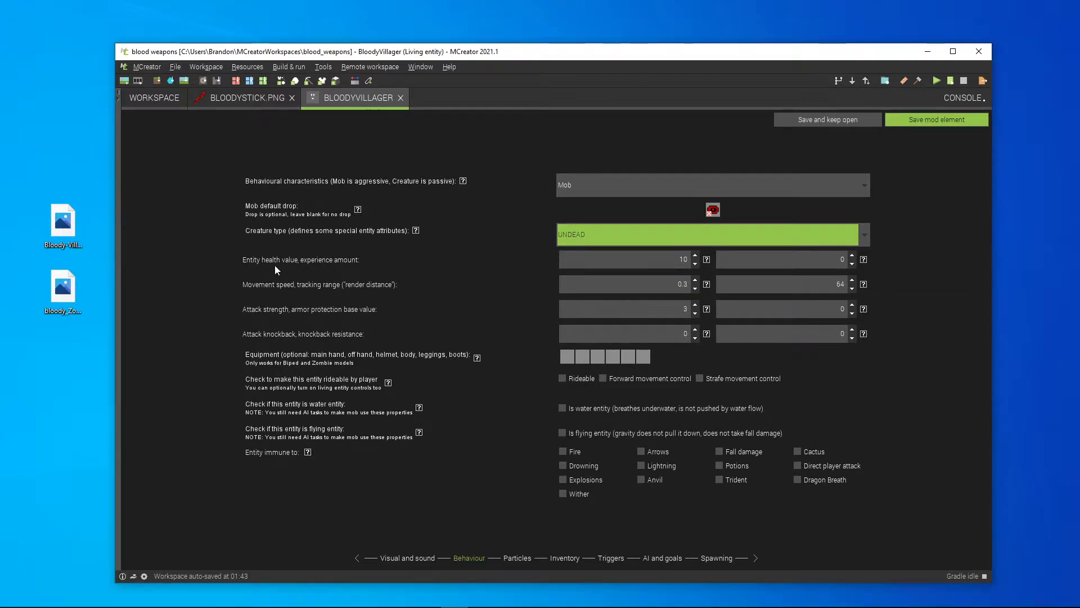
# Step: Set the Bloody Villager's health value to 20 and its experience amount to 30
pyautogui.press('Tab')
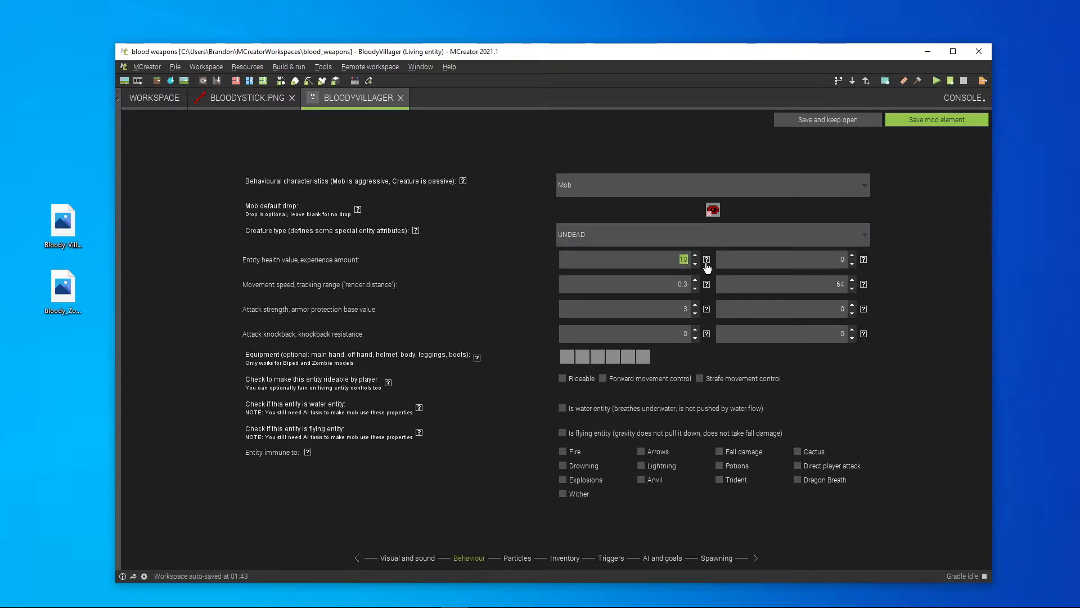
pyautogui.write('20')
pyautogui.press('Tab')
pyautogui.write('30')
pyautogui.doubleClick(828, 286)
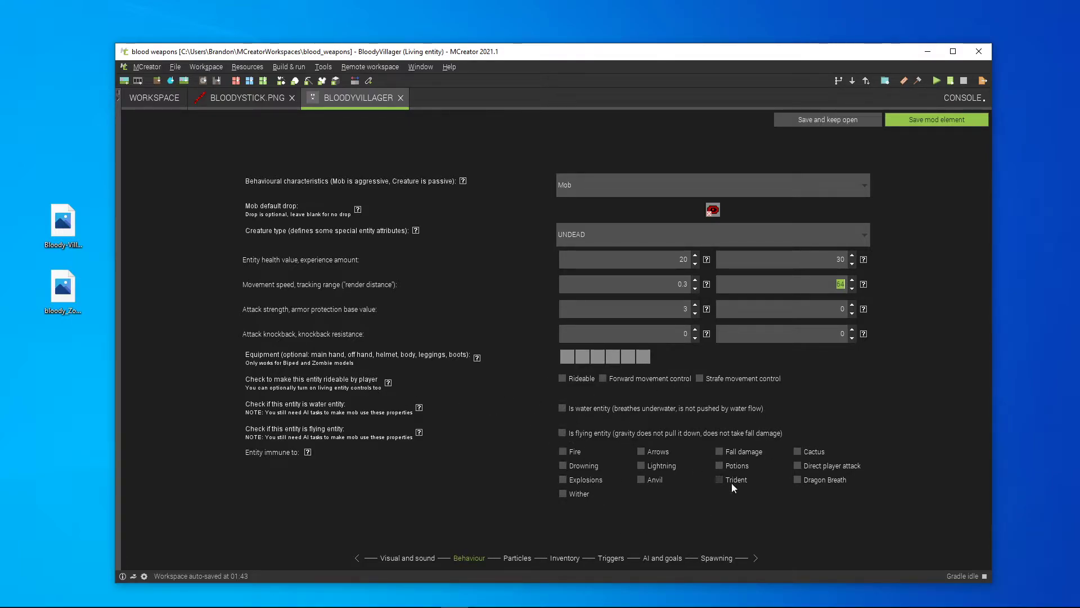
# Step: Move the AI task list toward the middle of the goals builder and set the entity base to Zombie
pyautogui.click(511, 556)
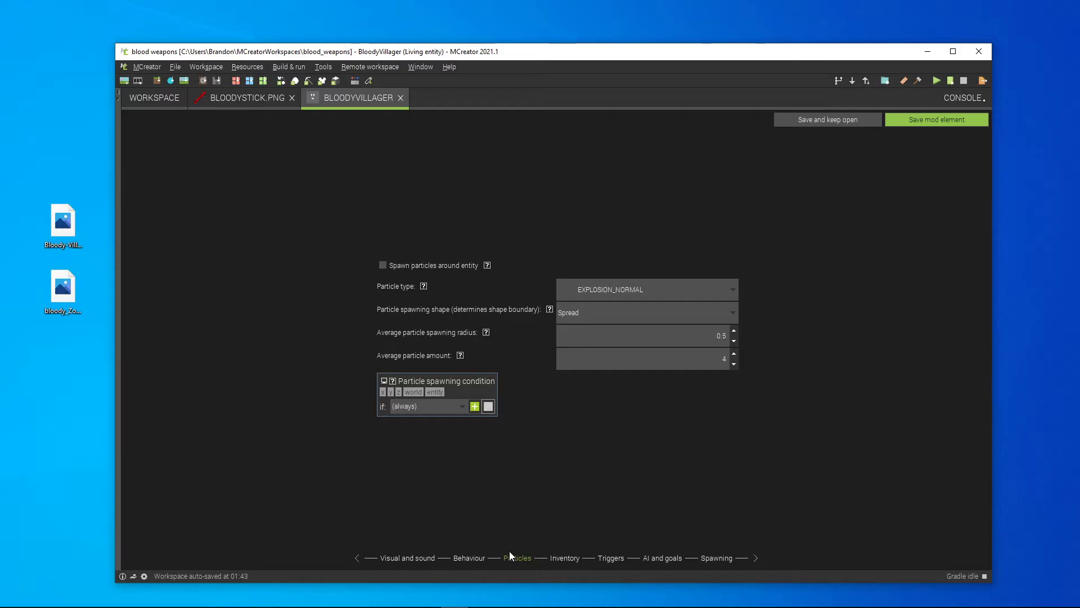
pyautogui.click(564, 559)
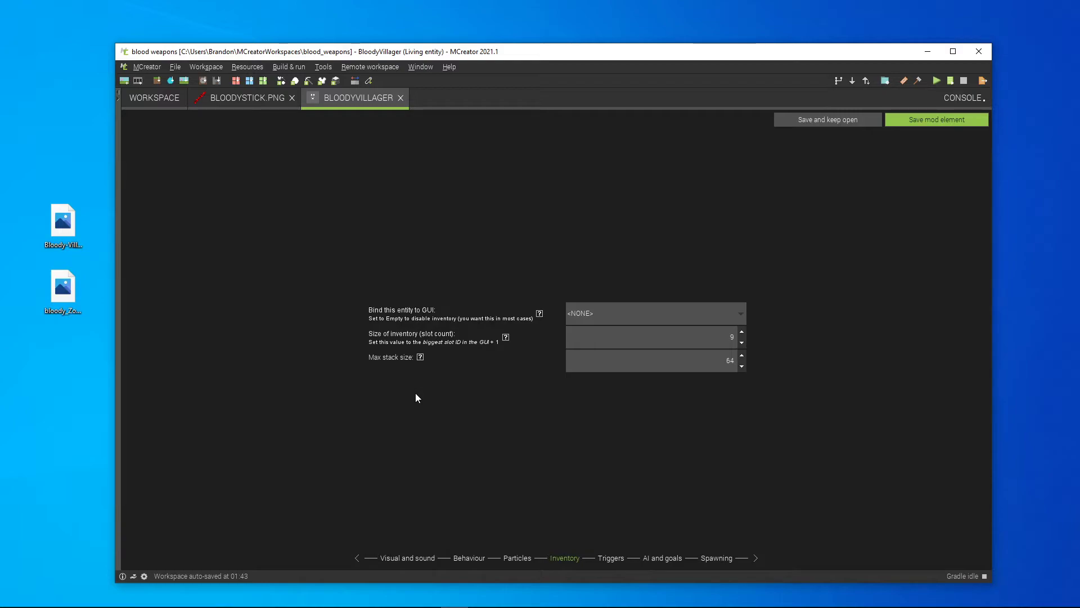
pyautogui.click(611, 559)
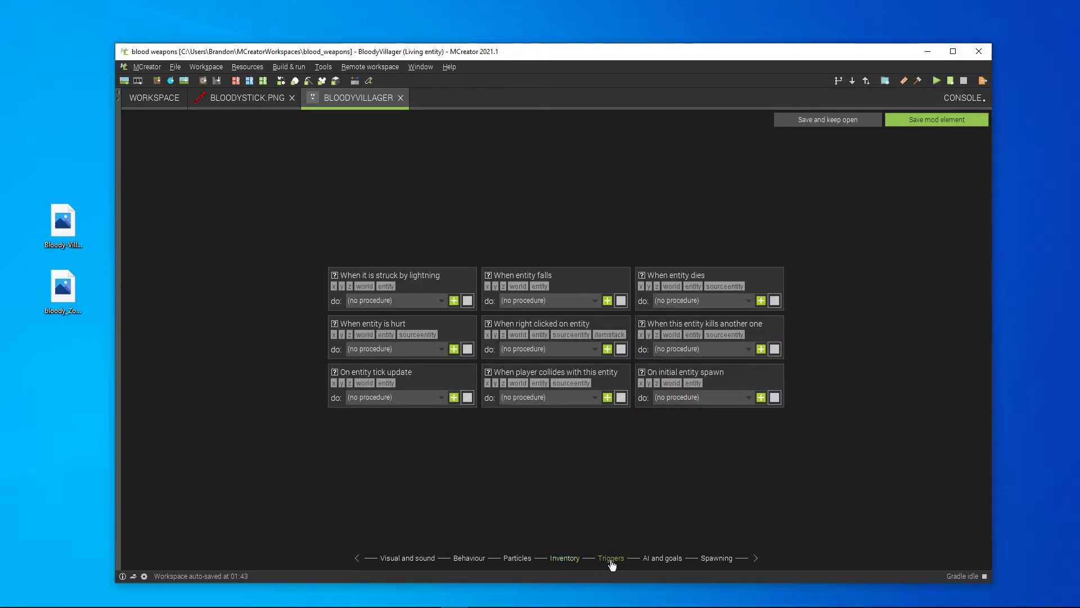
pyautogui.click(648, 558)
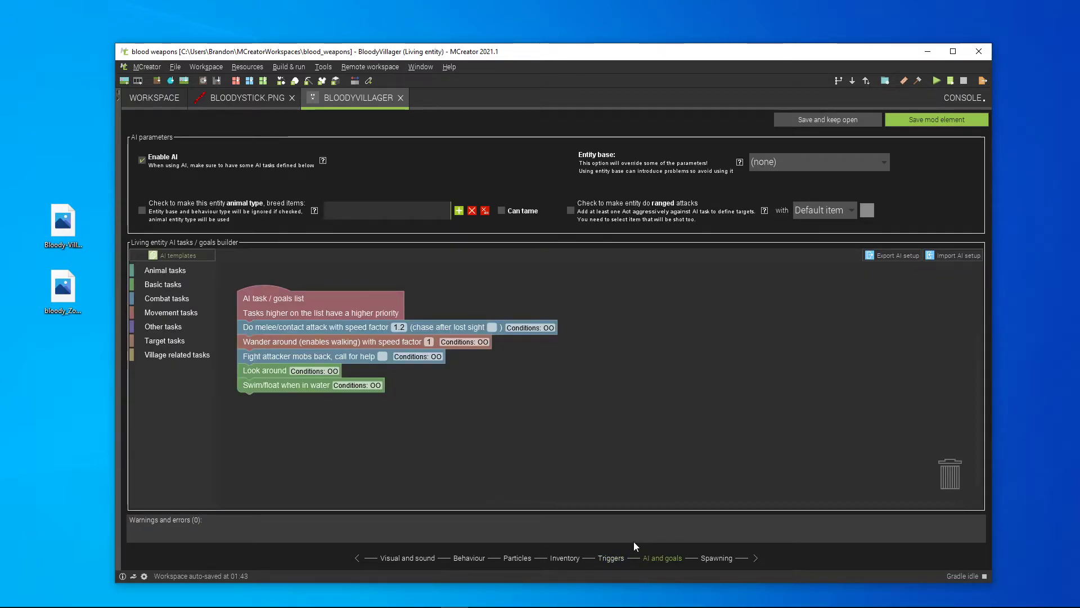
pyautogui.moveTo(351, 300); pyautogui.dragTo(509, 302)
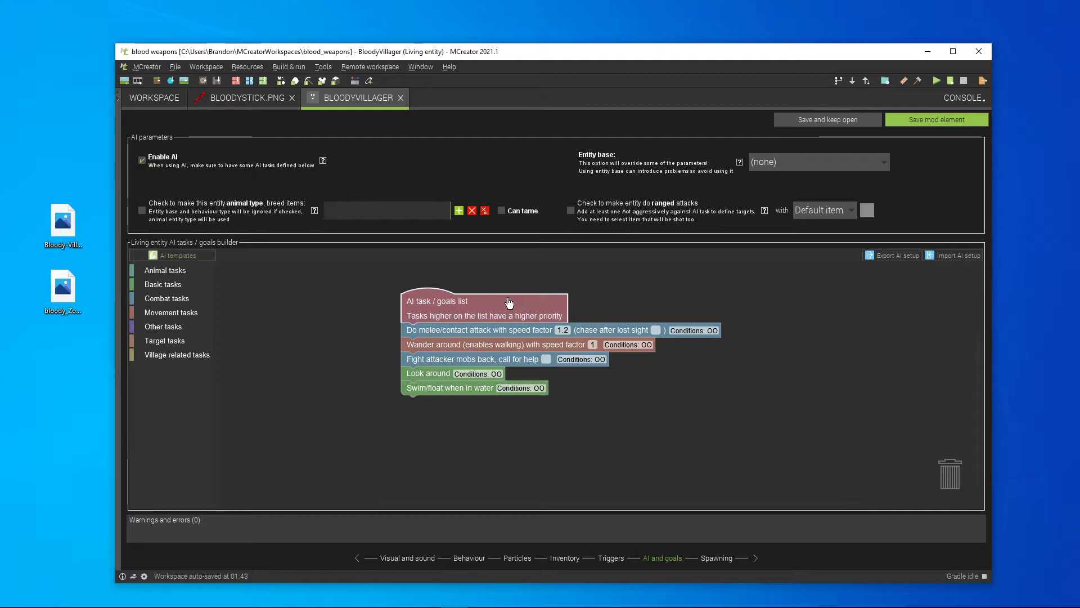
pyautogui.click(806, 163)
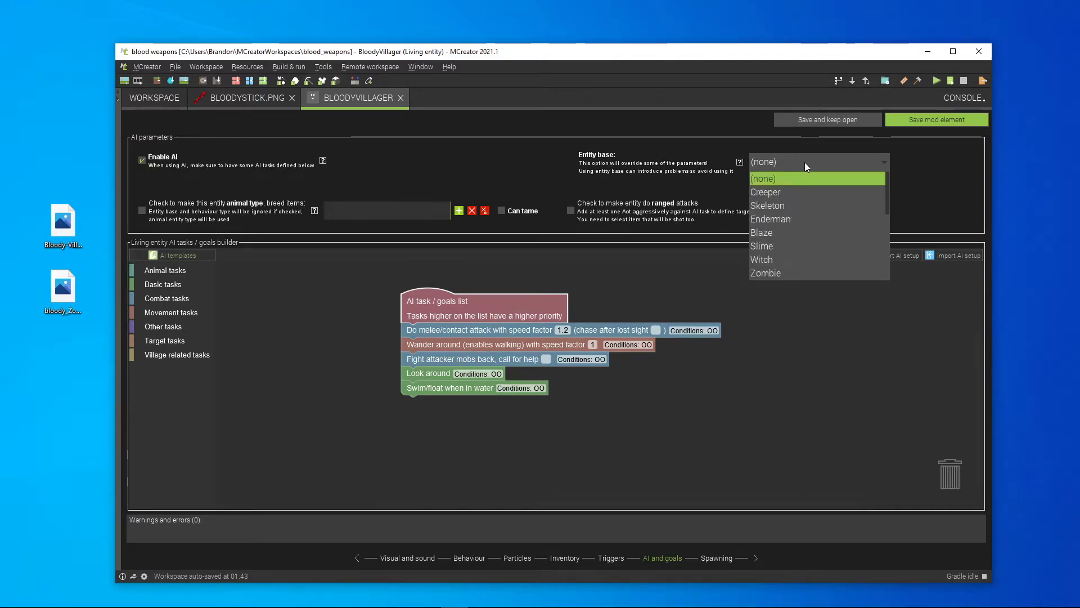
pyautogui.click(806, 269)
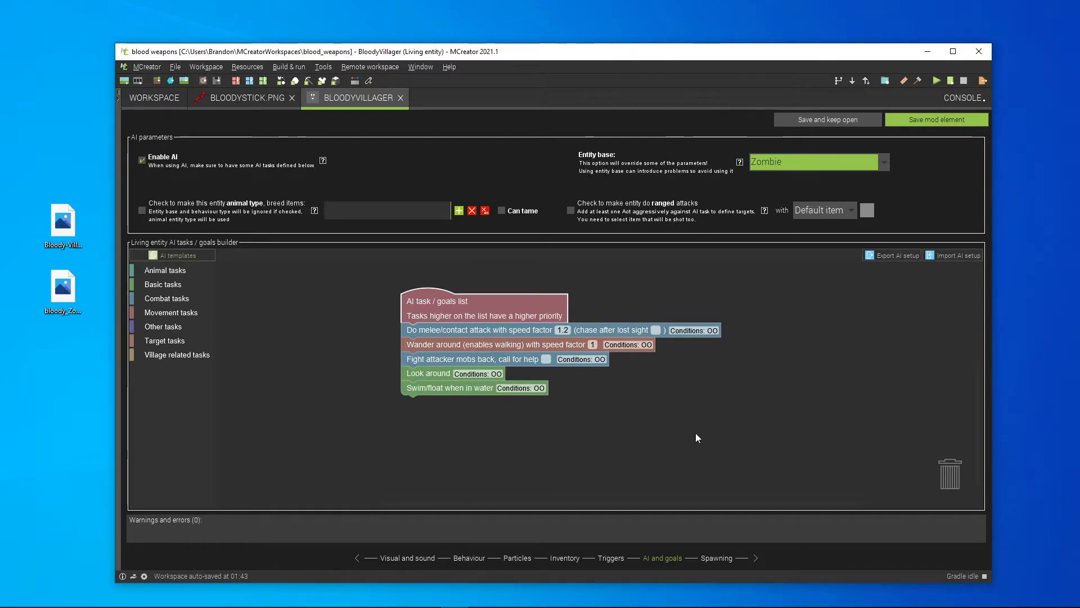
# Step: Set the Bloody Villager's spawn weight to 30 and save the mod element
pyautogui.click(716, 558)
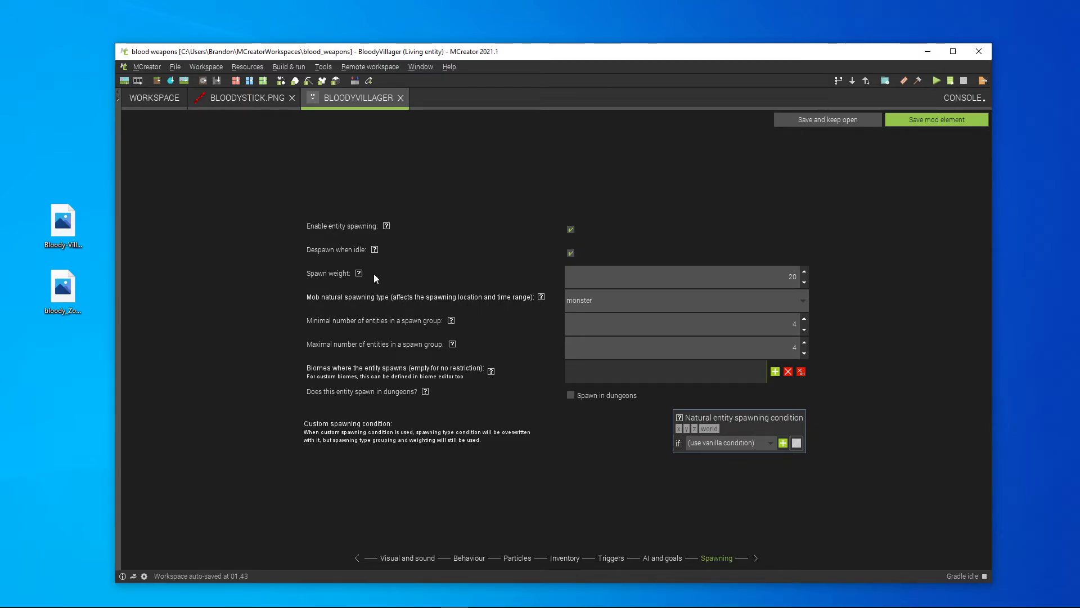
pyautogui.moveTo(360, 276)
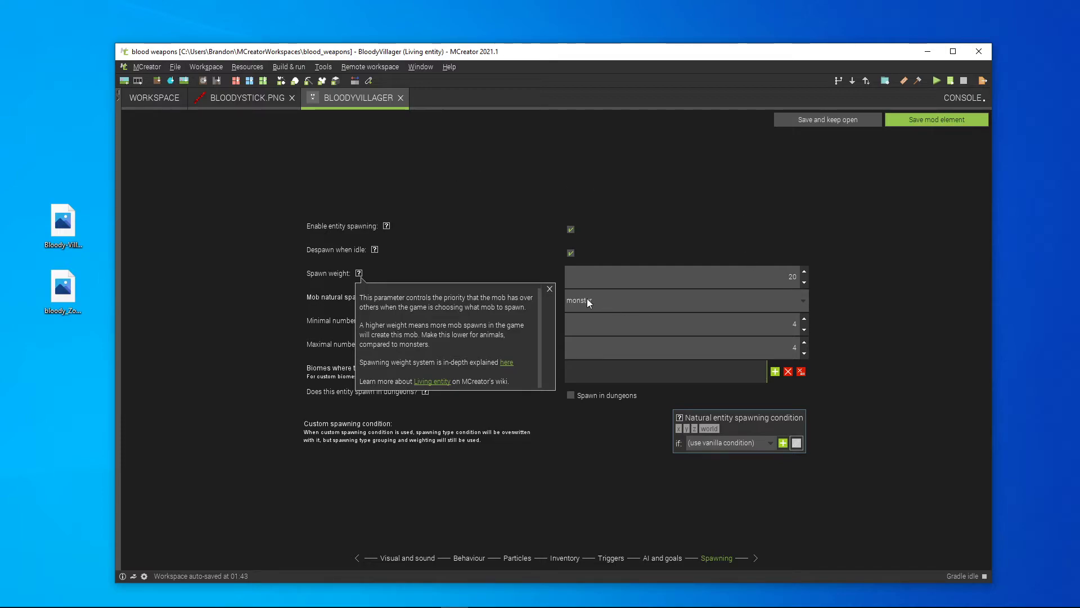
pyautogui.click(547, 290)
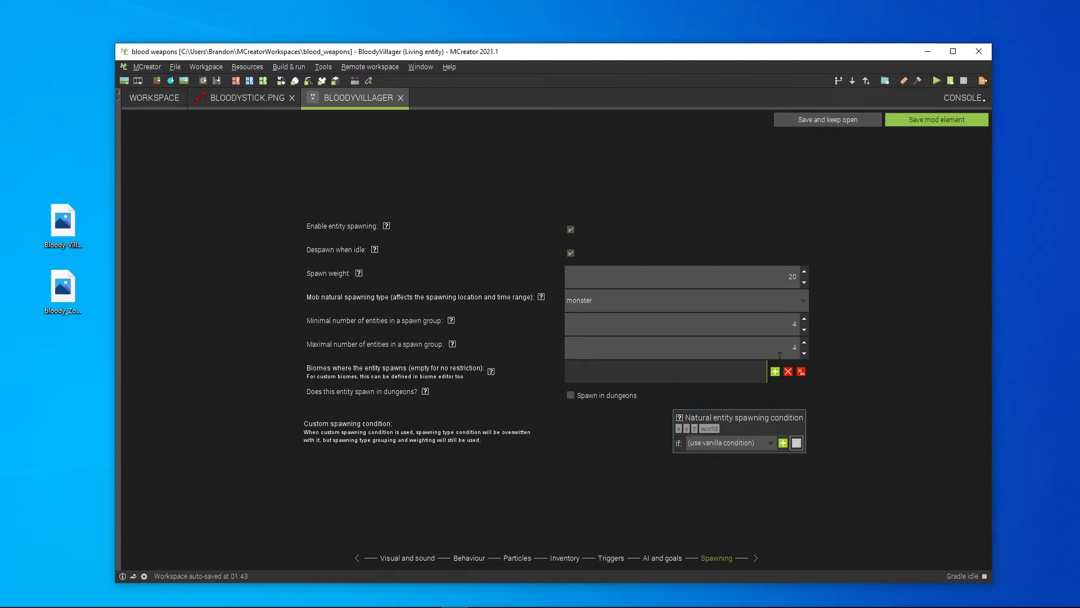
pyautogui.moveTo(788, 277); pyautogui.dragTo(814, 293)
pyautogui.write('30')
pyautogui.click(946, 122)
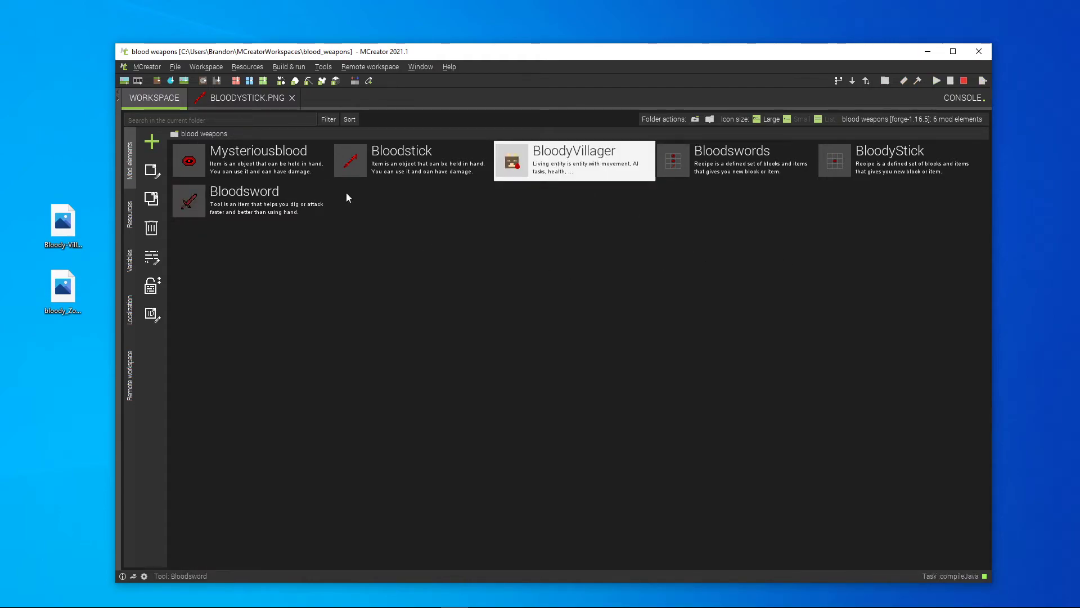
# Step: Run the Minecraft test client with the mod and maximize the game window
pyautogui.click(253, 200)
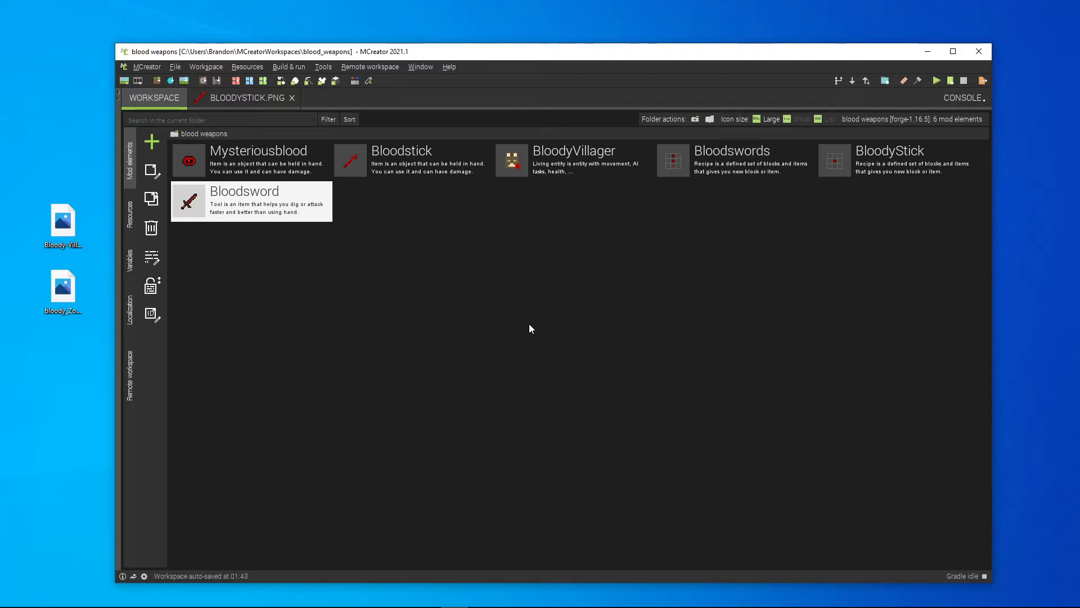
pyautogui.click(919, 81)
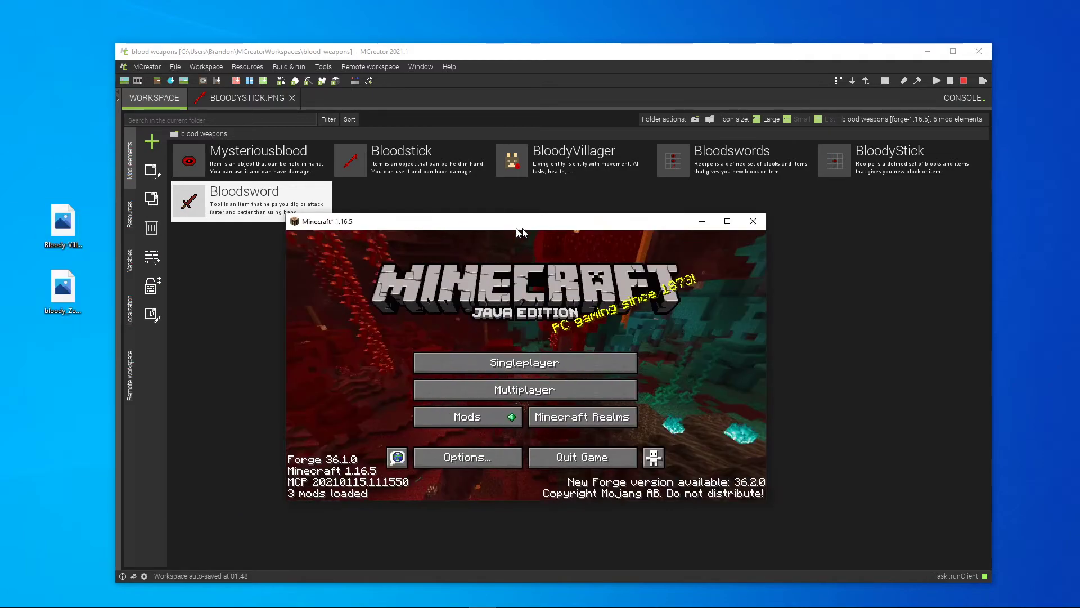
pyautogui.moveTo(520, 222); pyautogui.dragTo(554, 0)
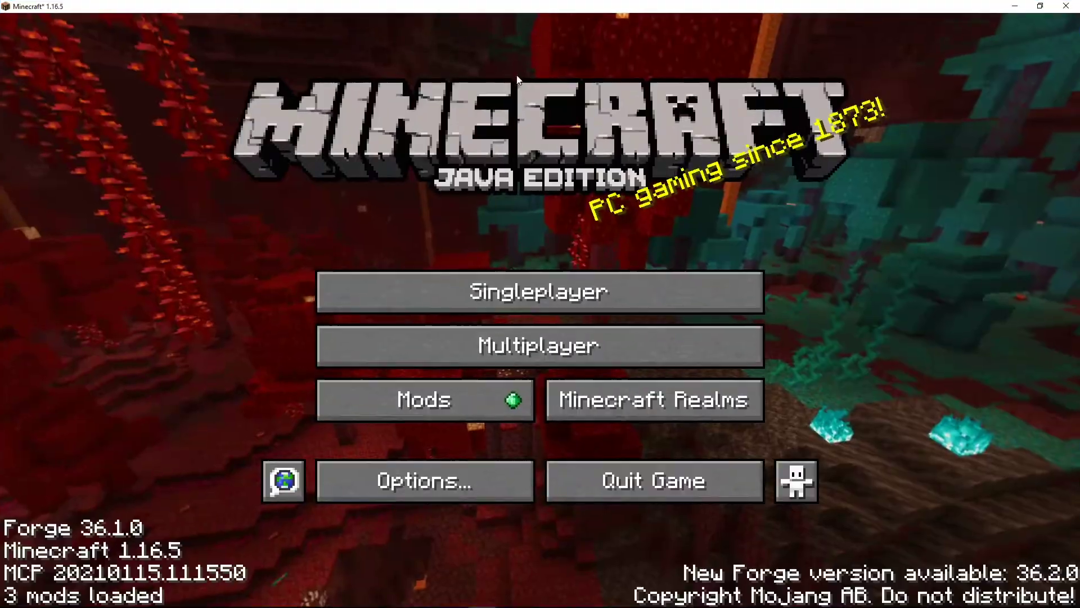
# Step: Open the existing singleplayer world in Minecraft
pyautogui.click(525, 286)
pyautogui.click(469, 164)
pyautogui.click(471, 165)
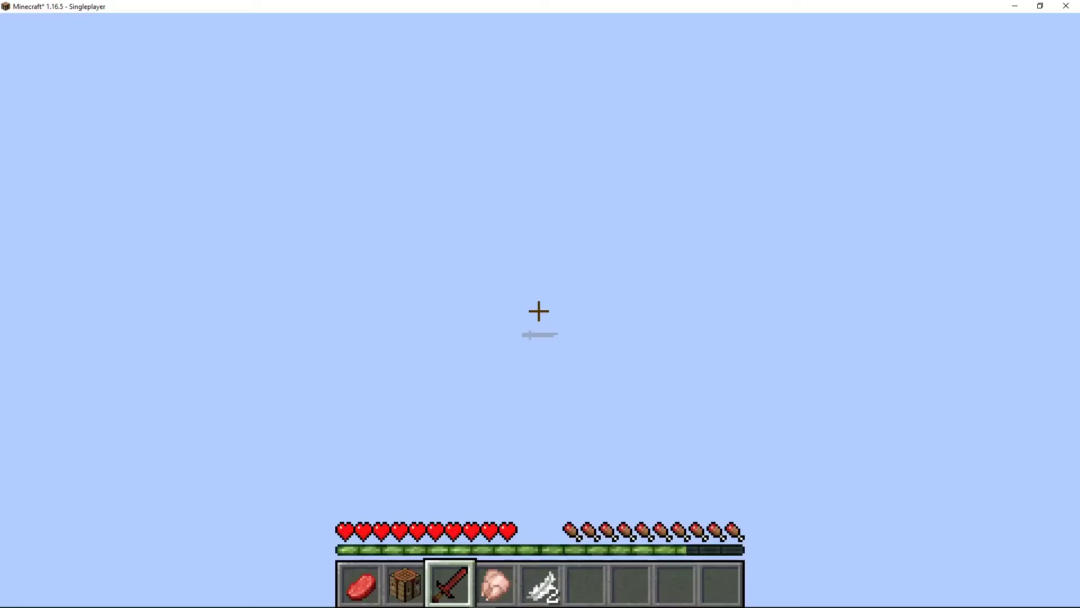
# Step: Switch the game mode to Creative and clear the player's inventory using chat commands
pyautogui.scroll(-2, 540, 303)
pyautogui.press('e')
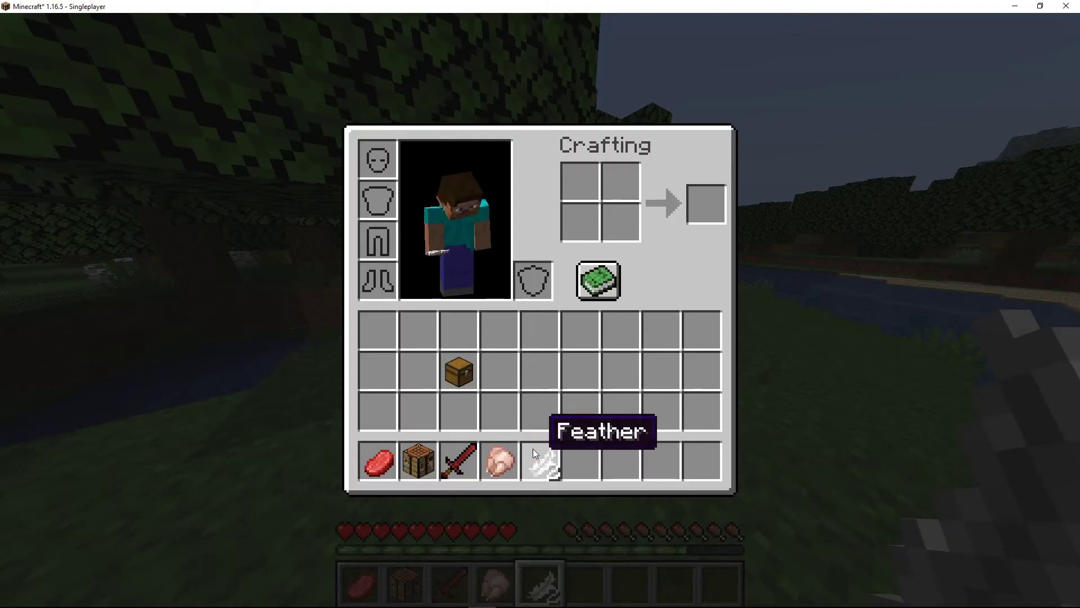
pyautogui.write('et/gam')
pyautogui.press('Tab')
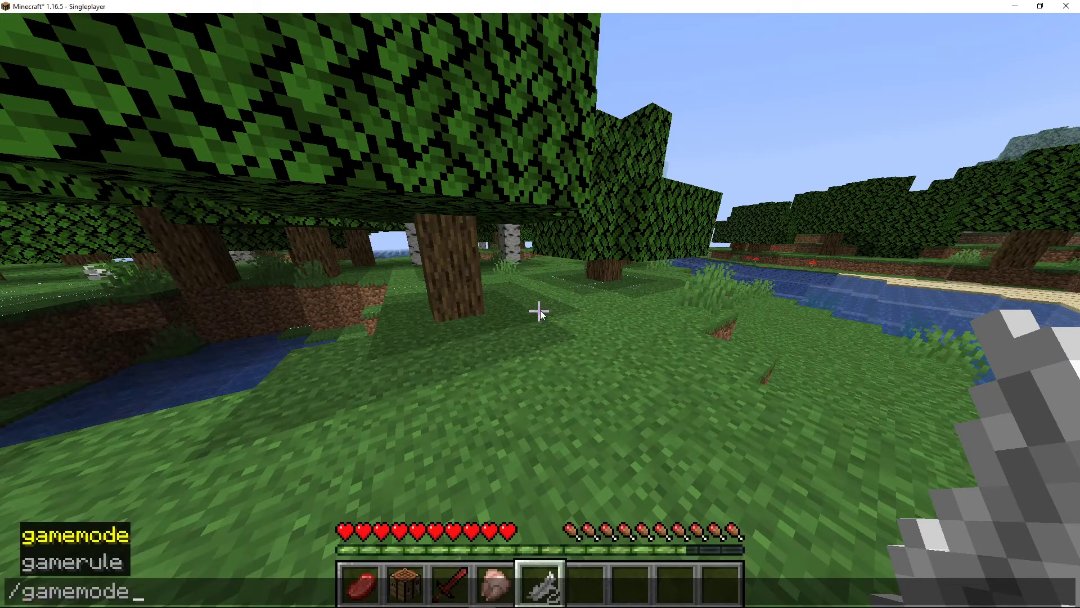
pyautogui.write('c')
pyautogui.press('Tab')
pyautogui.press('Return')
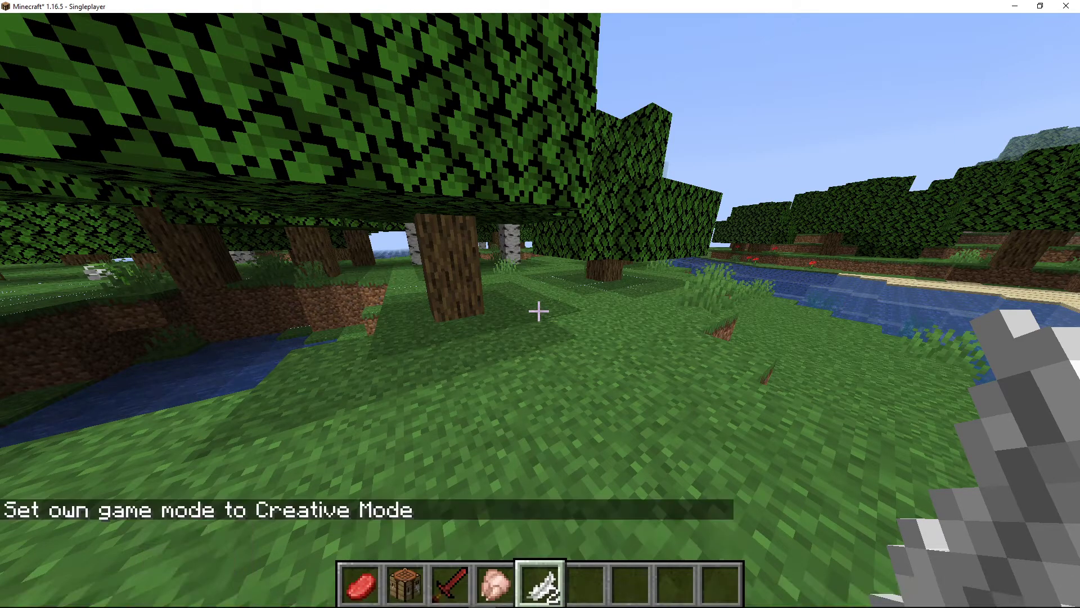
pyautogui.write('/cl')
pyautogui.press('Return')
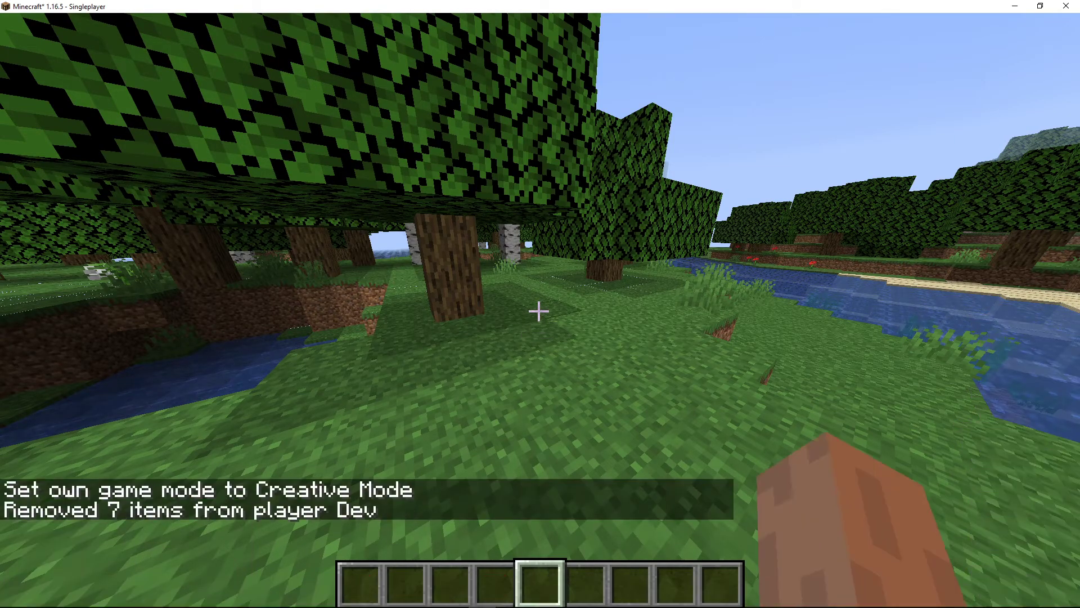
# Step: Put two Mysteriousblood items and a Bloodstick from the creative item list into the hotbar
pyautogui.press('e')
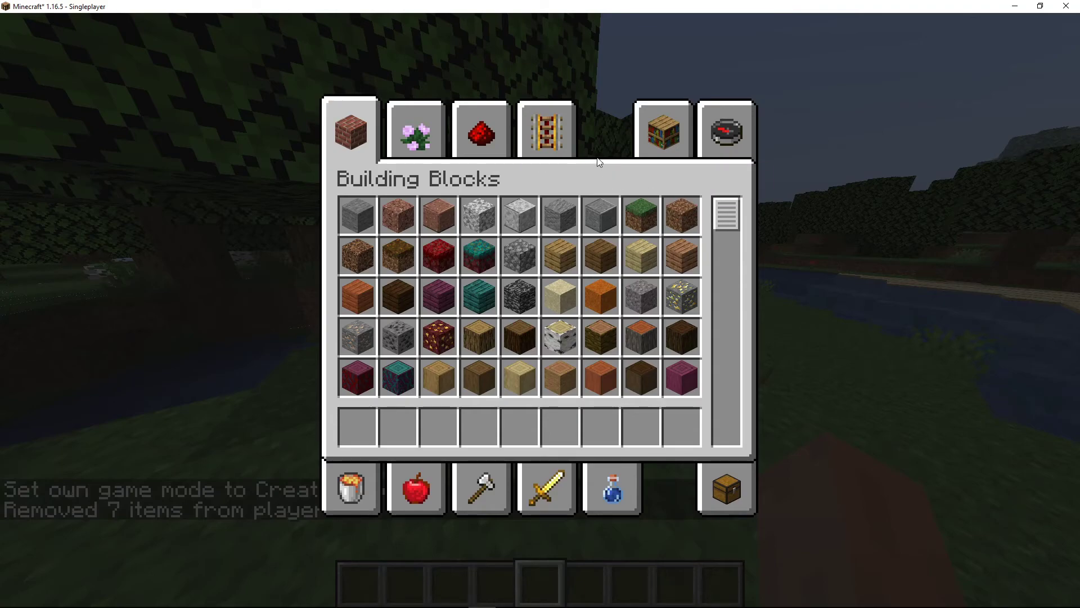
pyautogui.click(650, 143)
pyautogui.click(726, 132)
pyautogui.moveTo(726, 221); pyautogui.dragTo(726, 446)
pyautogui.click(600, 377)
pyautogui.click(638, 417)
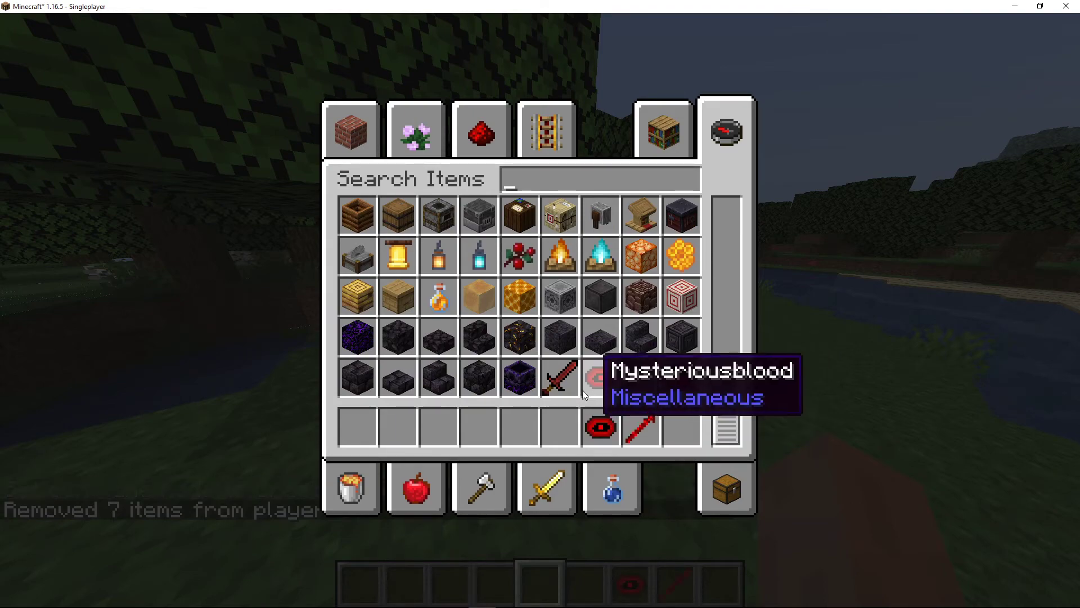
pyautogui.click(601, 426)
pyautogui.click(560, 426)
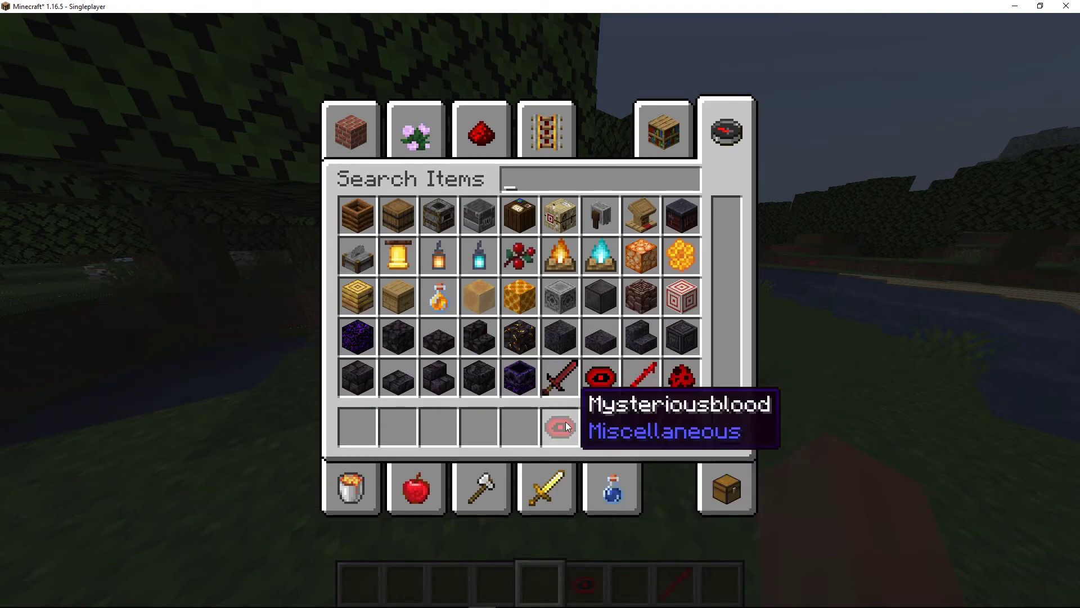
pyautogui.click(600, 381)
pyautogui.click(521, 426)
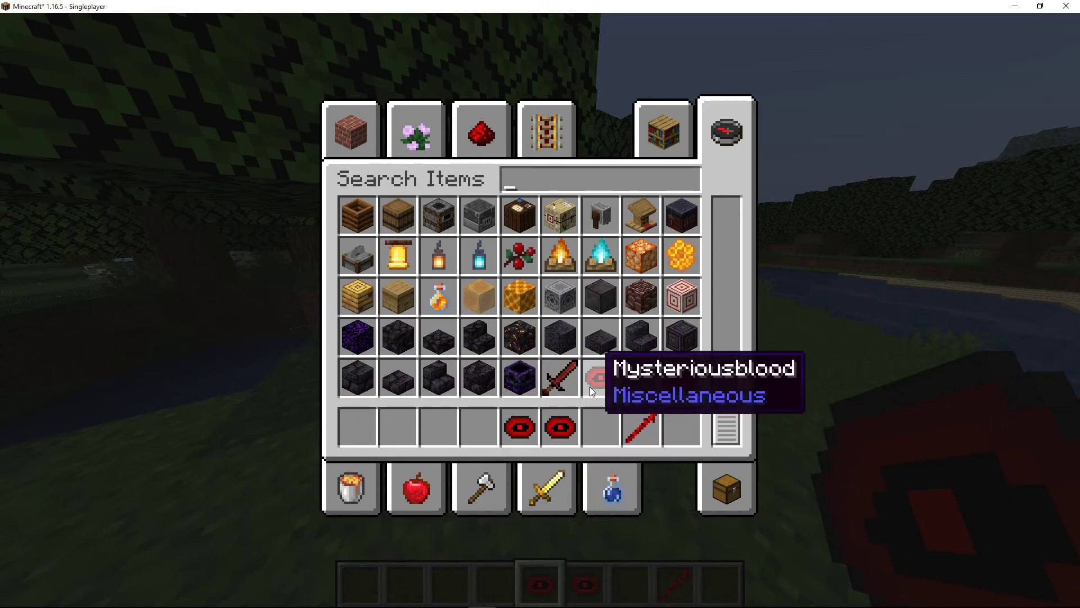
# Step: Remove the Bloodstick from the hotbar and add a third Mysteriousblood beside the other two
pyautogui.click(644, 424)
pyautogui.click(646, 388)
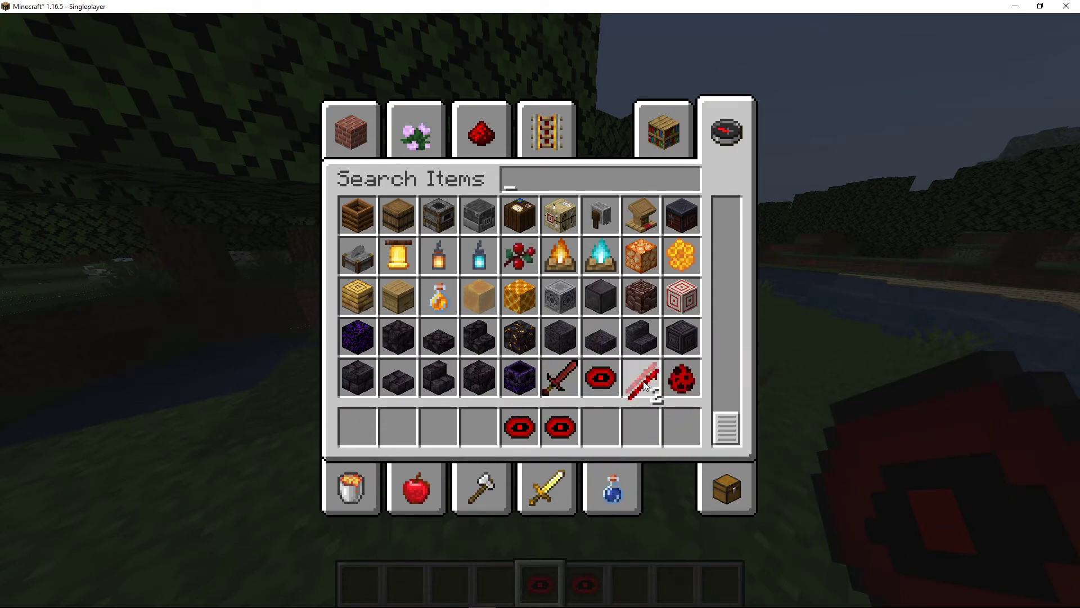
pyautogui.click(564, 311)
pyautogui.click(560, 215)
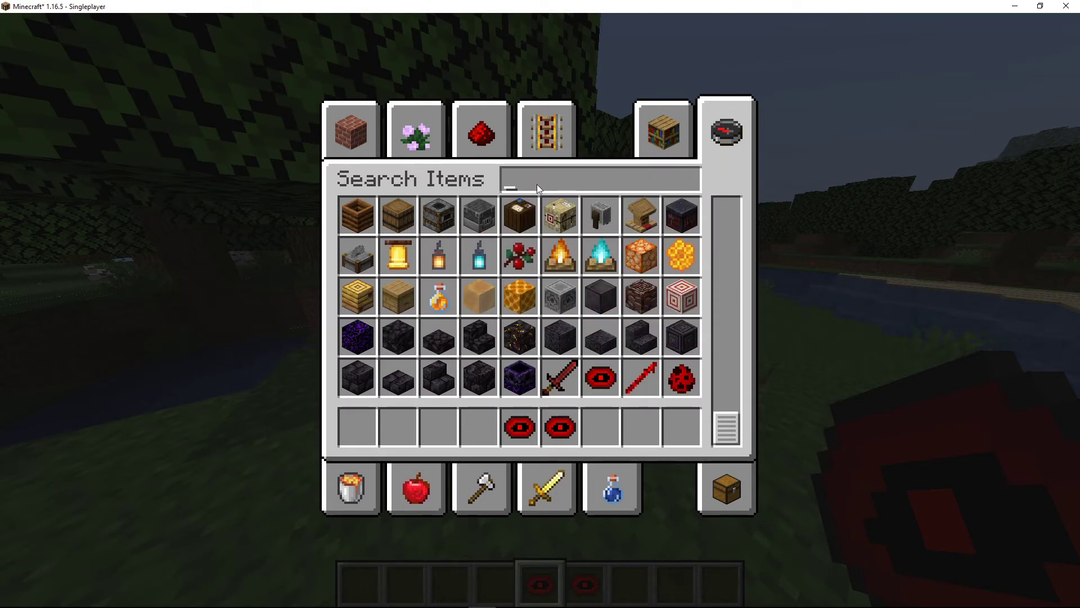
pyautogui.click(601, 378)
pyautogui.click(480, 427)
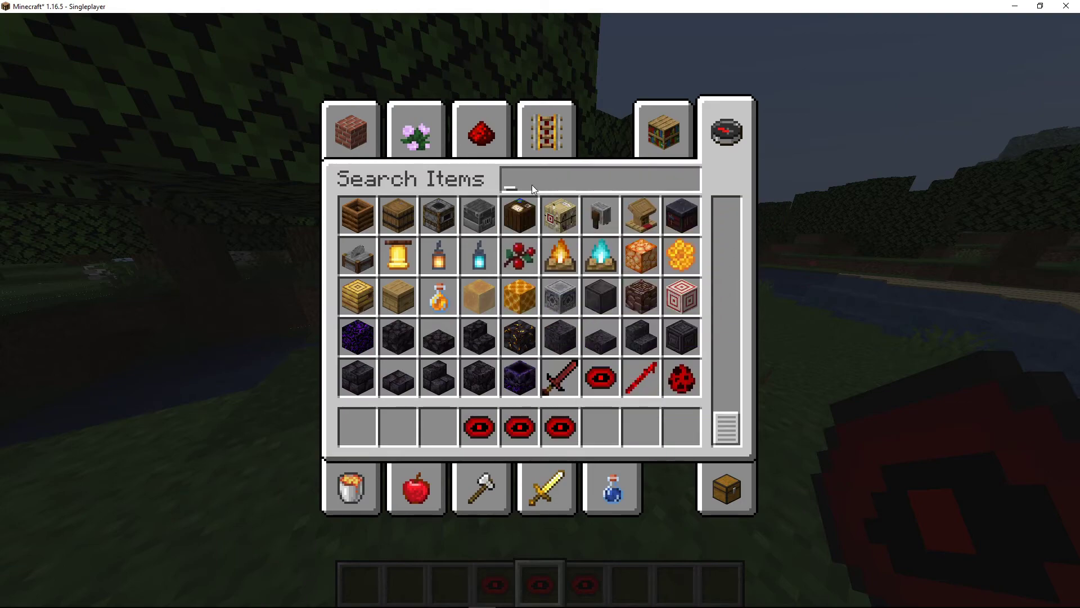
# Step: Search the creative items for "stic" and put a Stick into the first hotbar slot
pyautogui.write('stic')
pyautogui.click(399, 216)
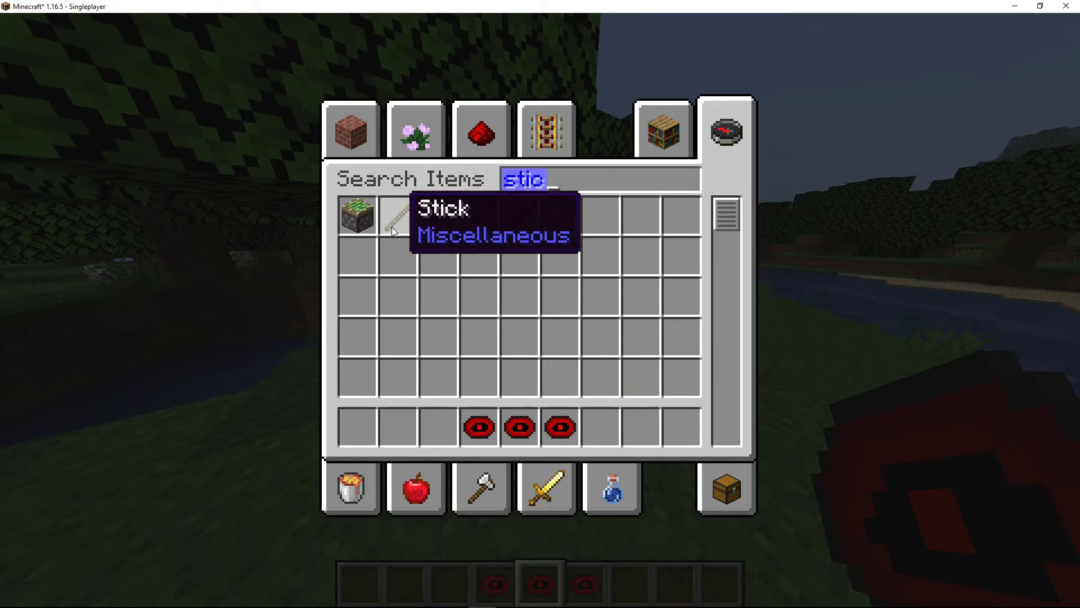
pyautogui.click(357, 427)
pyautogui.press('Escape')
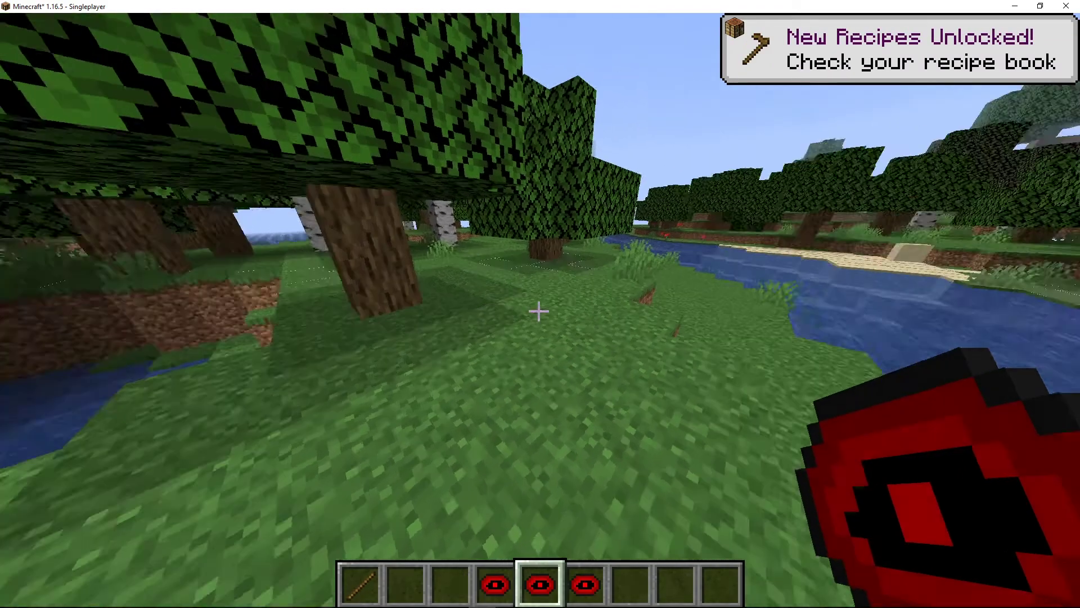
# Step: Search the creative items for "cra" and put a Crafting Table into the second hotbar slot
pyautogui.scroll(-3, 540, 304)
pyautogui.write('e')
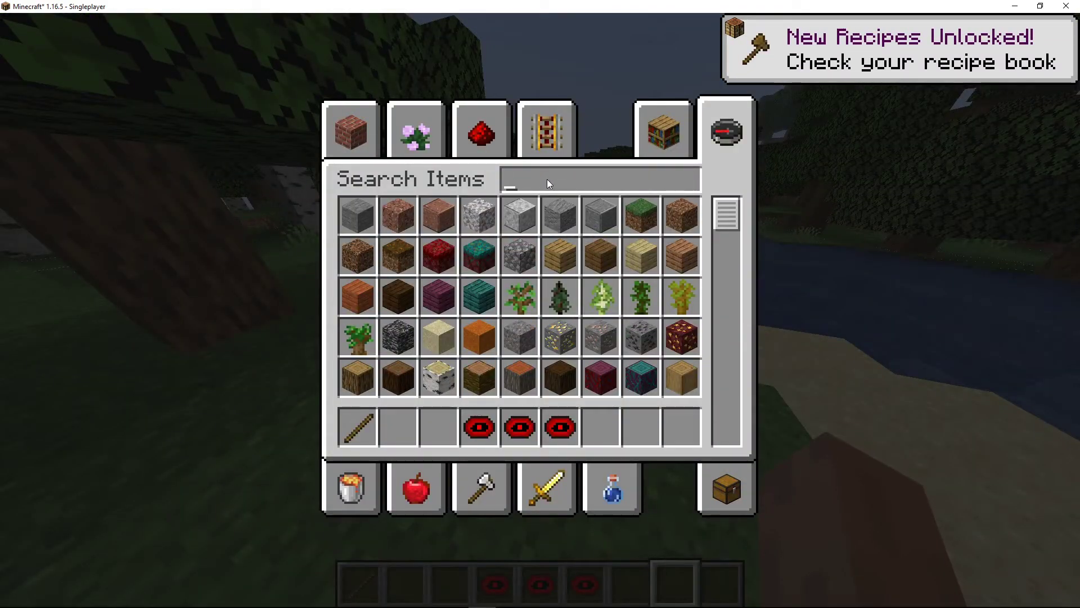
pyautogui.write('cra')
pyautogui.click(361, 218)
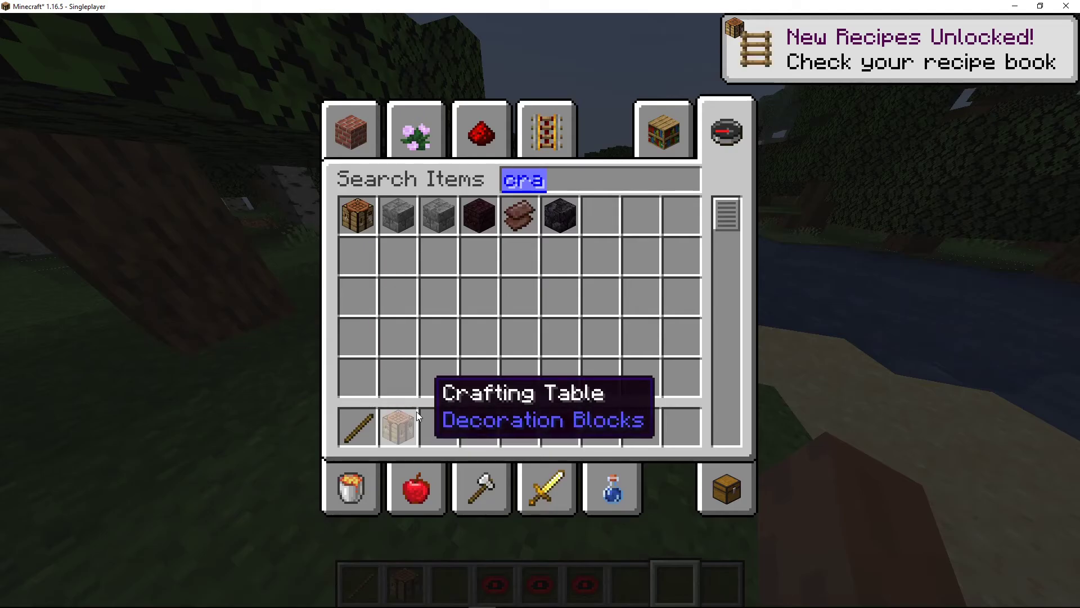
# Step: Place the Crafting Table on the ground and open its crafting grid
pyautogui.press('Escape')
pyautogui.press('2')
pyautogui.rightClick(541, 304)
pyautogui.scroll(-2, 540, 304)
pyautogui.rightClick(540, 304)
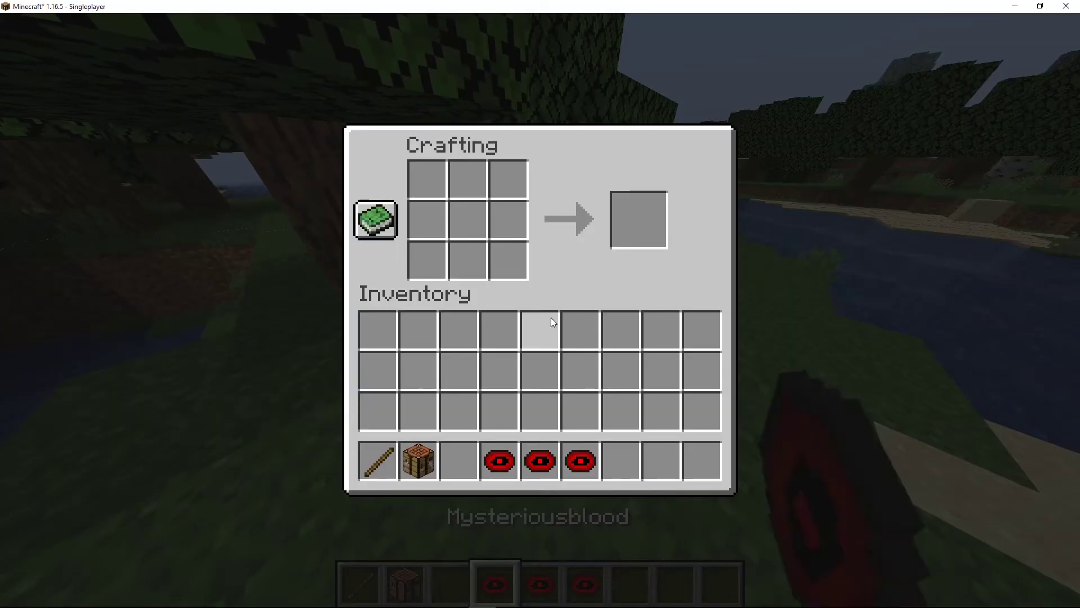
# Step: Craft a Bloodstick from Mysteriousblood and a Stick, and combine it with two Mysteriousblood into a BloodSword held in the first hotbar slot
pyautogui.click(499, 461)
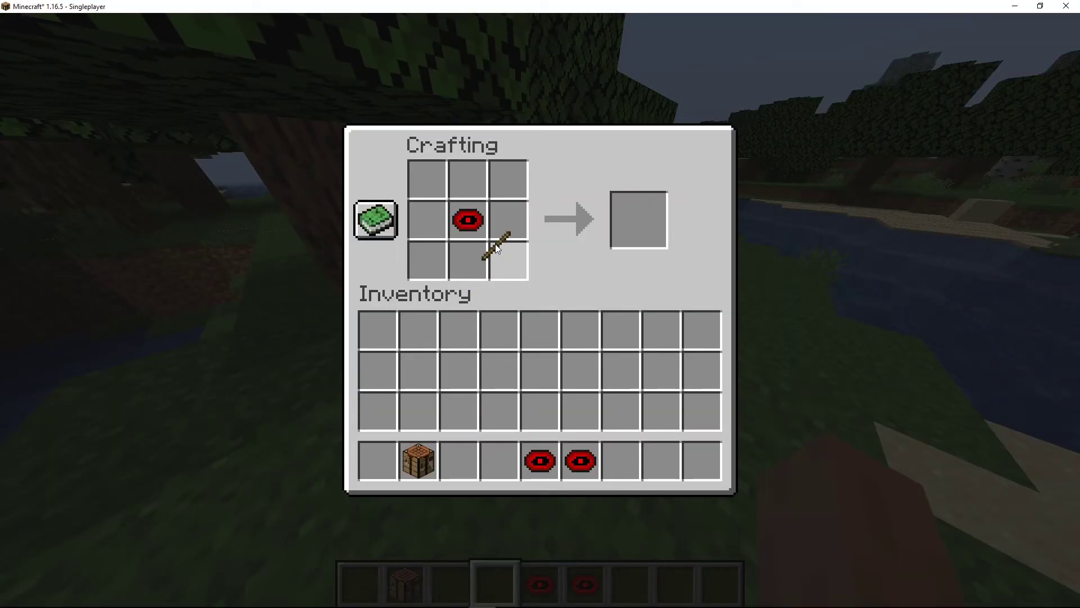
pyautogui.click(642, 219)
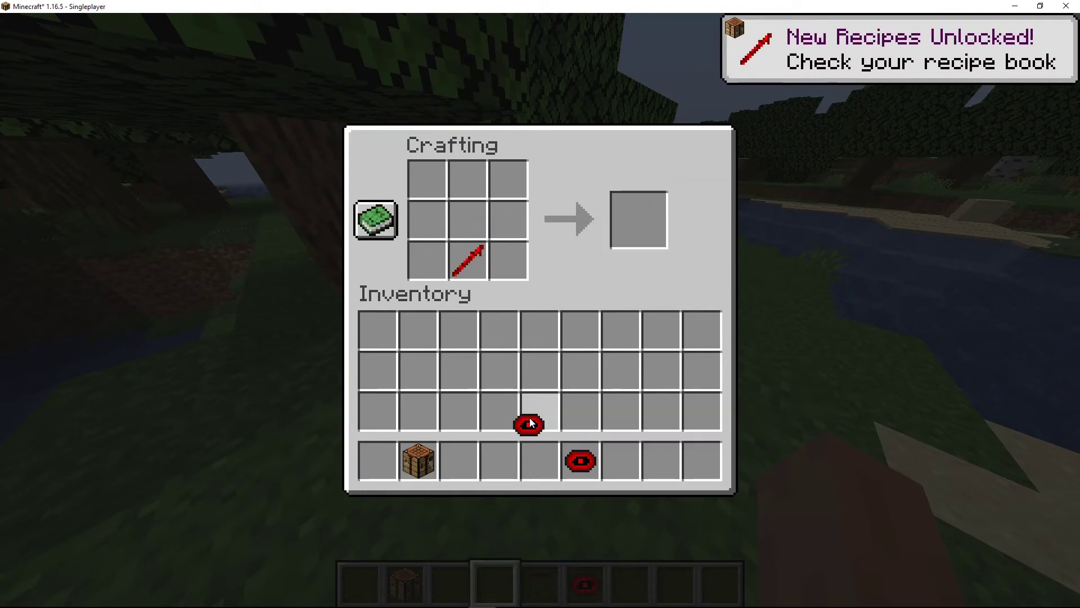
pyautogui.click(476, 194)
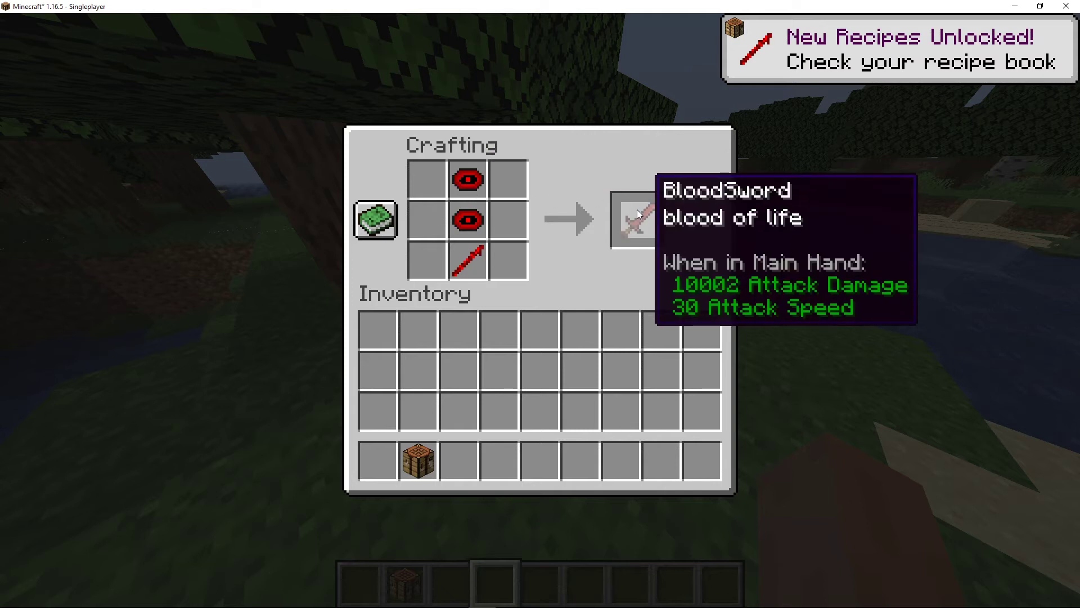
pyautogui.click(620, 224)
pyautogui.click(381, 469)
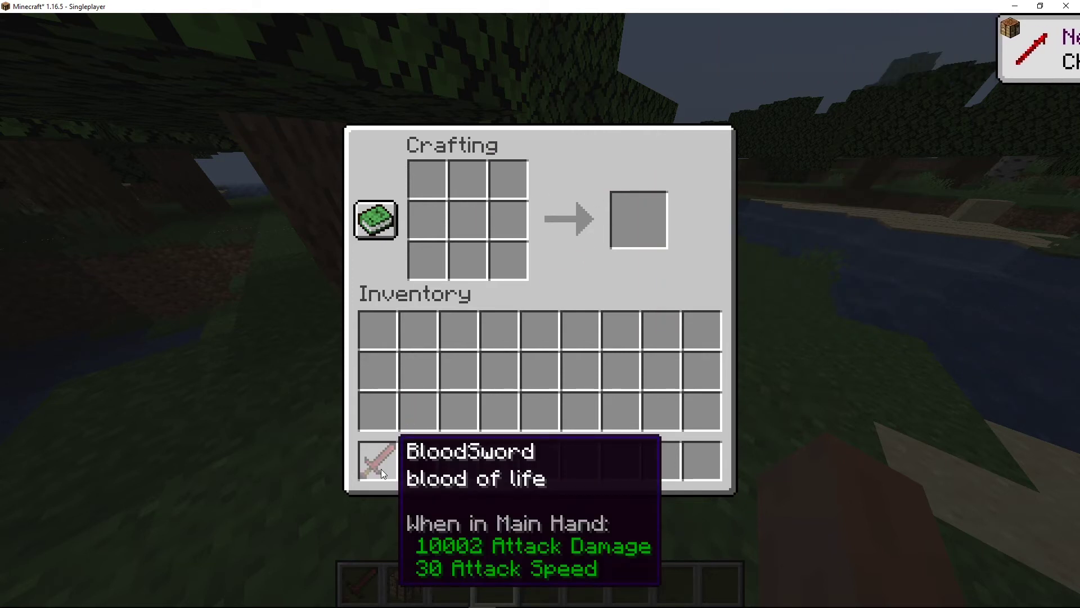
pyautogui.press('e')
pyautogui.press('1')
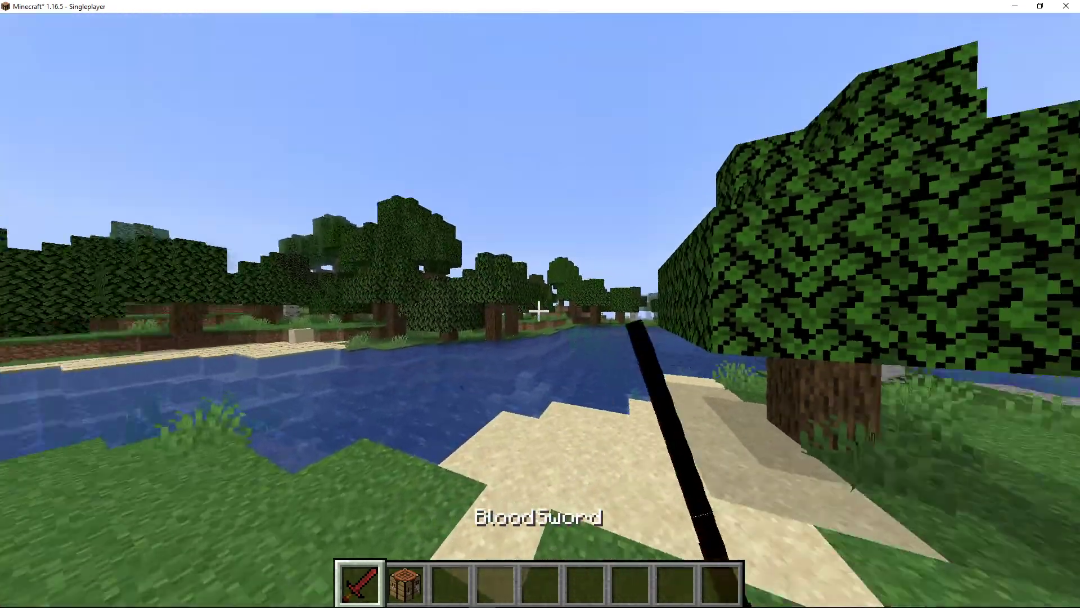
# Step: Fly up above the trees and set the world time to night with a chat command
pyautogui.press('3')
pyautogui.press('space')
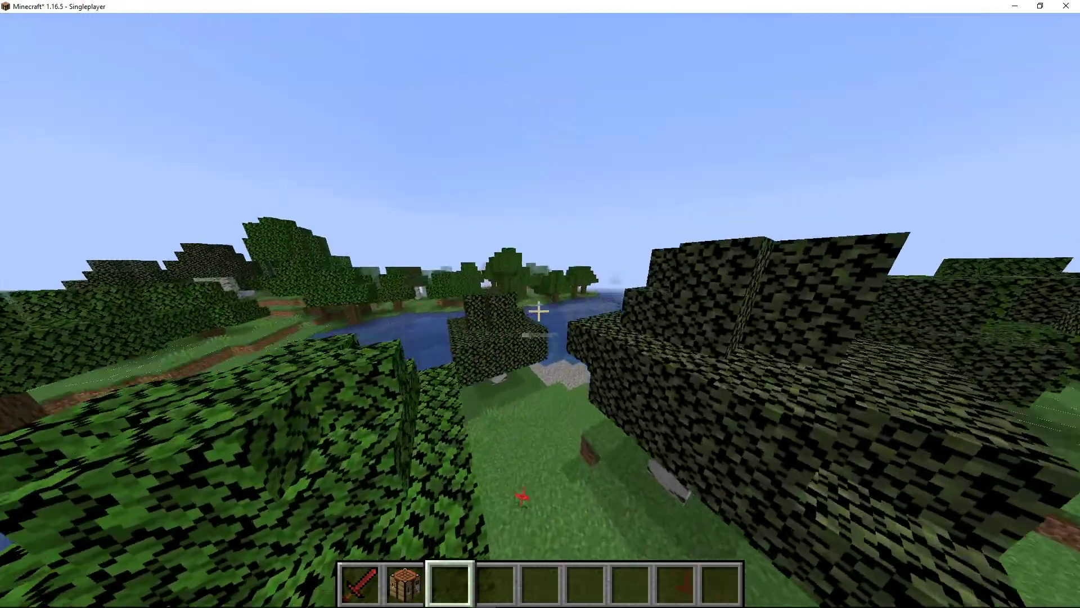
pyautogui.press('/')
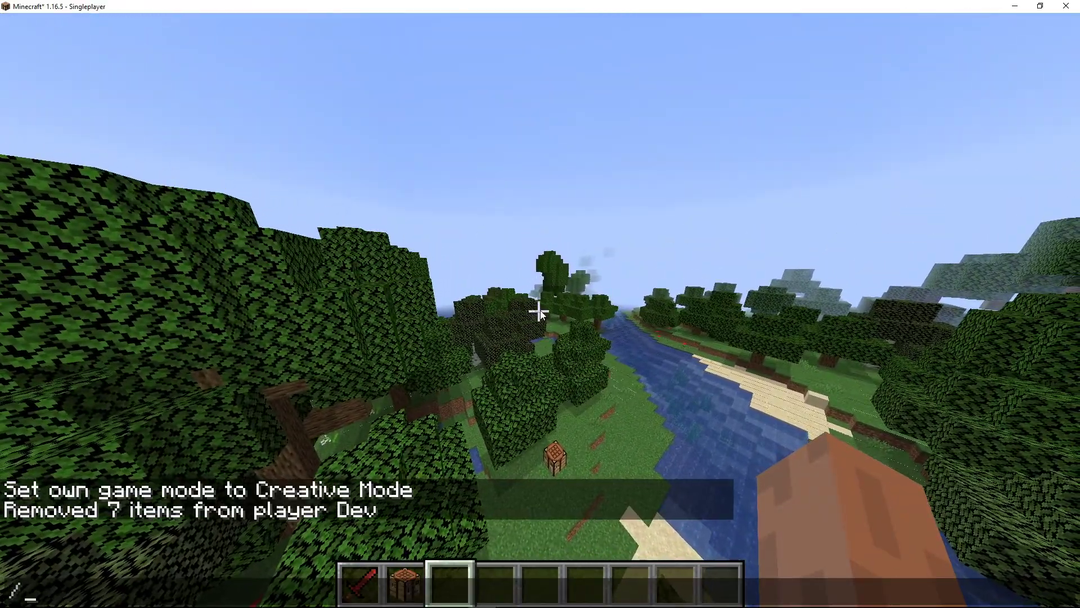
pyautogui.write('lis')
pyautogui.press('BackSpace')
pyautogui.press('BackSpace')
pyautogui.press('BackSpace')
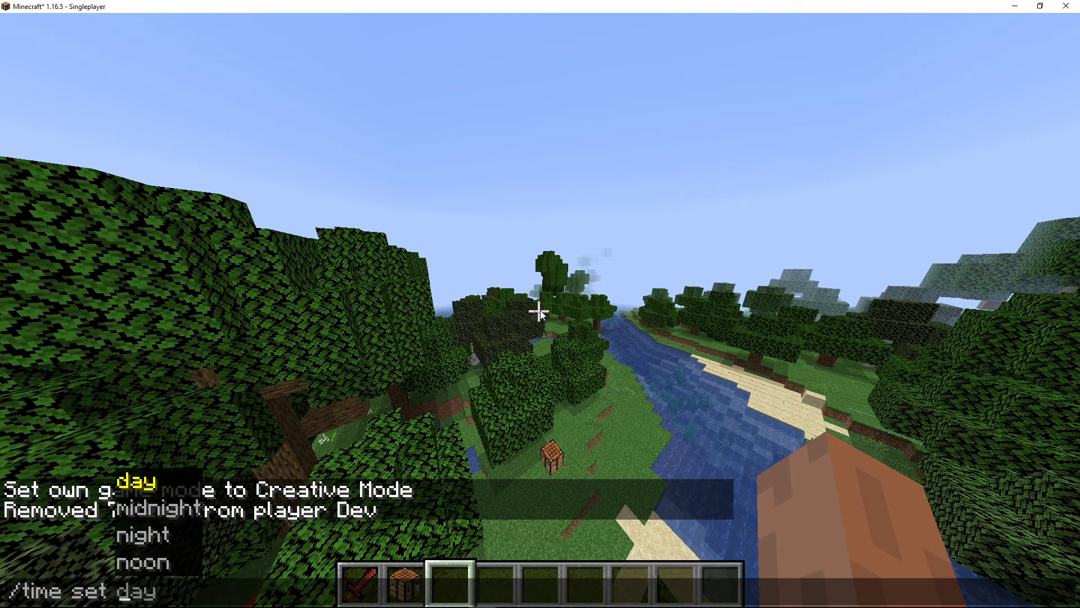
pyautogui.press('BackSpace')
pyautogui.press('BackSpace')
pyautogui.press('BackSpace')
pyautogui.write('night')
pyautogui.press('Return')
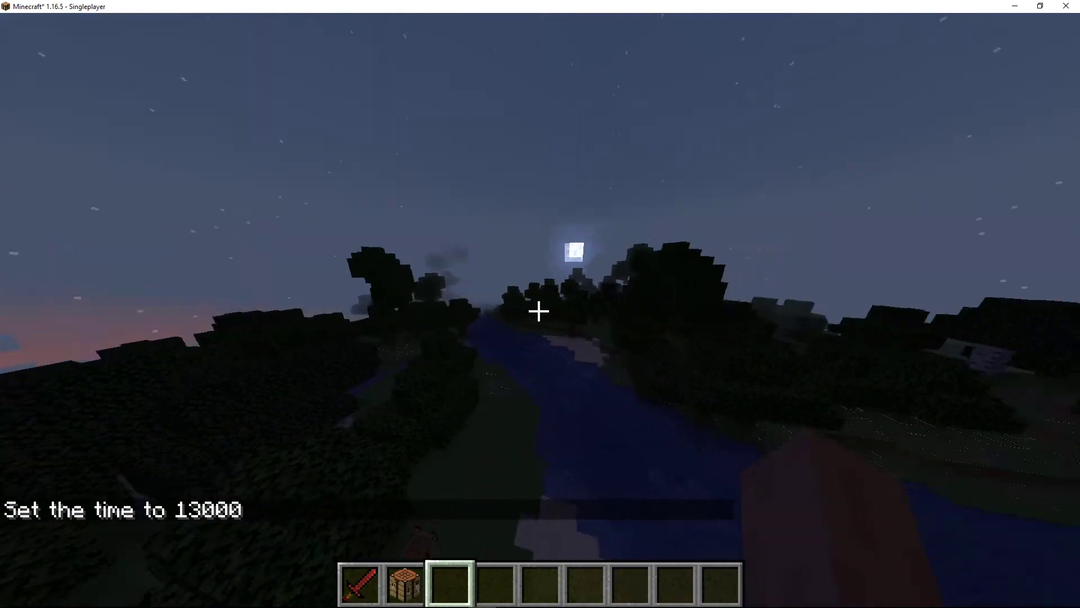
# Step: Fly over the forest, river and lava pool at night to look for naturally spawned Bloody Villagers
pyautogui.press('w')
pyautogui.click(539, 311)
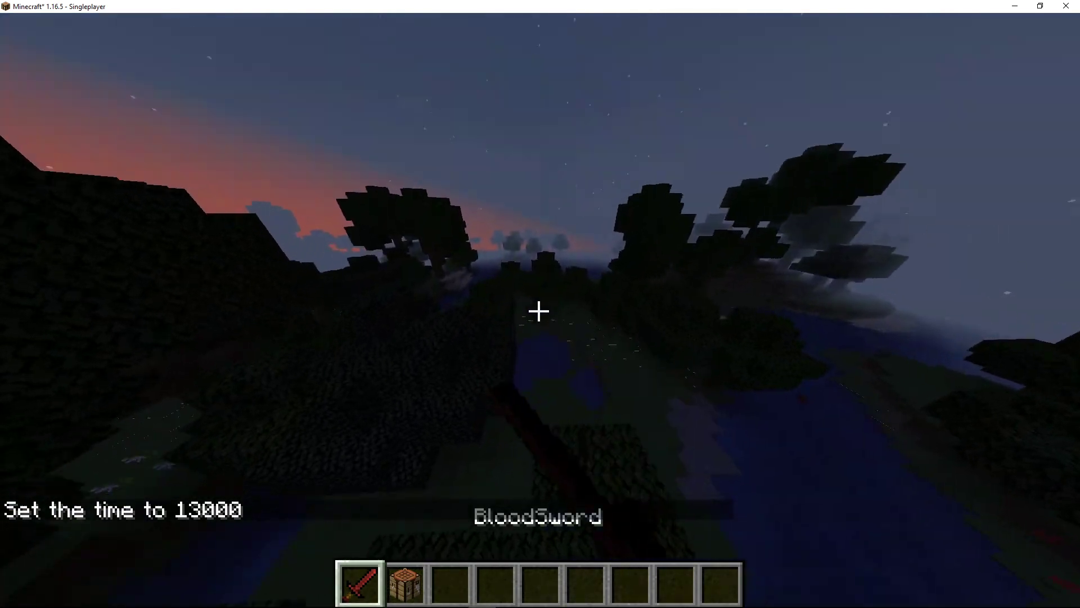
pyautogui.click(538, 311)
pyautogui.click(539, 312)
pyautogui.press('w')
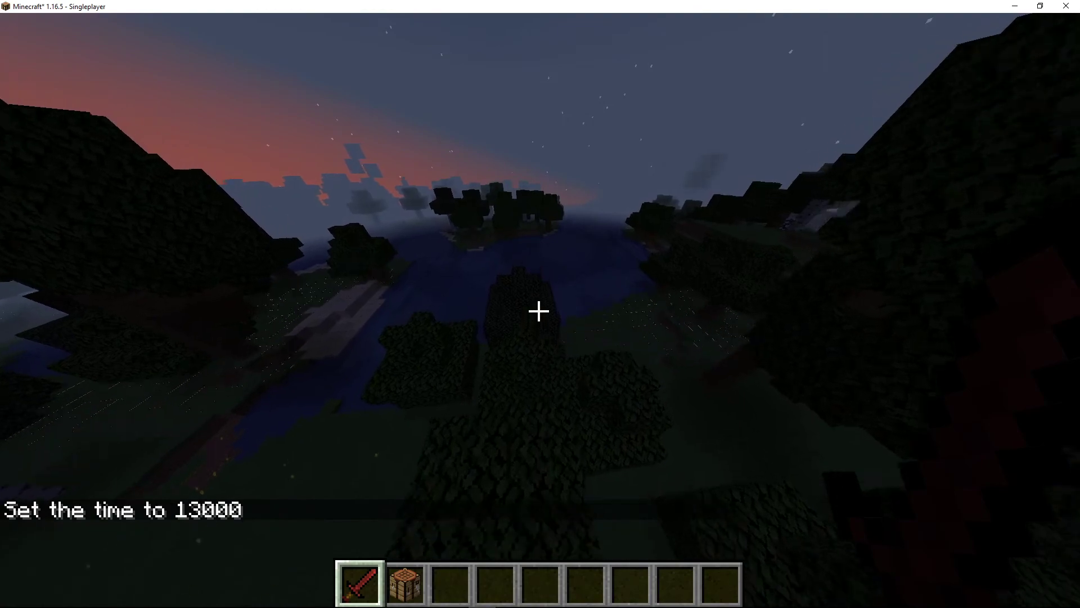
pyautogui.press('w')
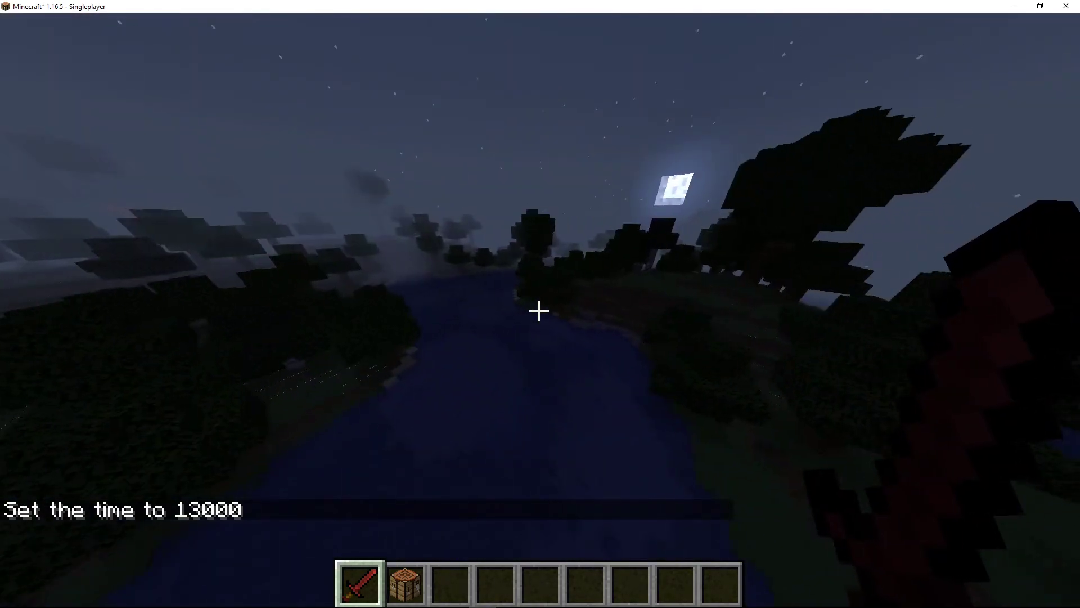
pyautogui.press('7')
pyautogui.press('w')
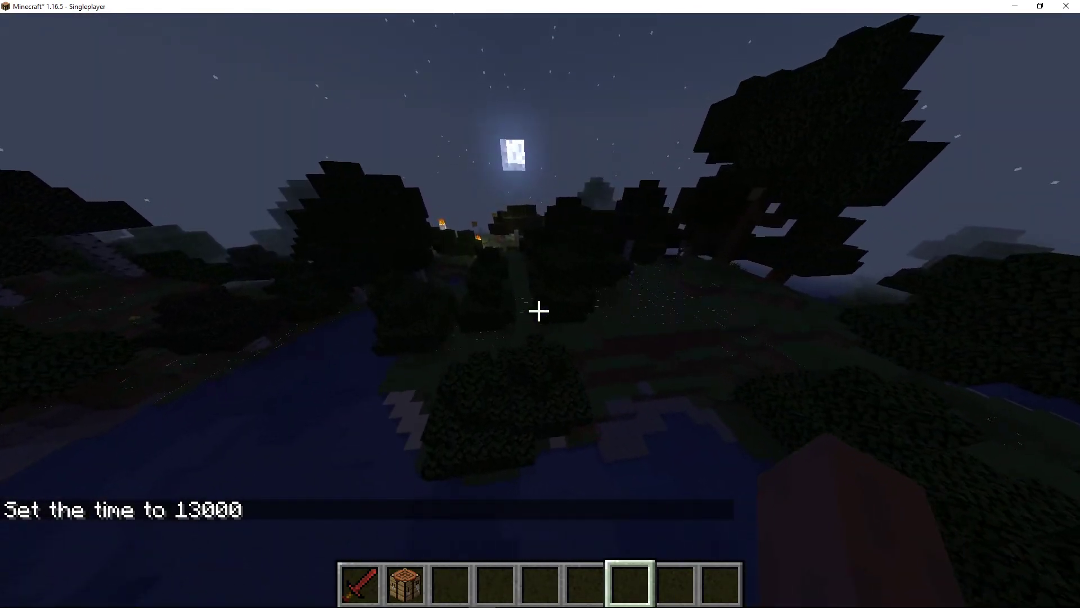
pyautogui.press('w')
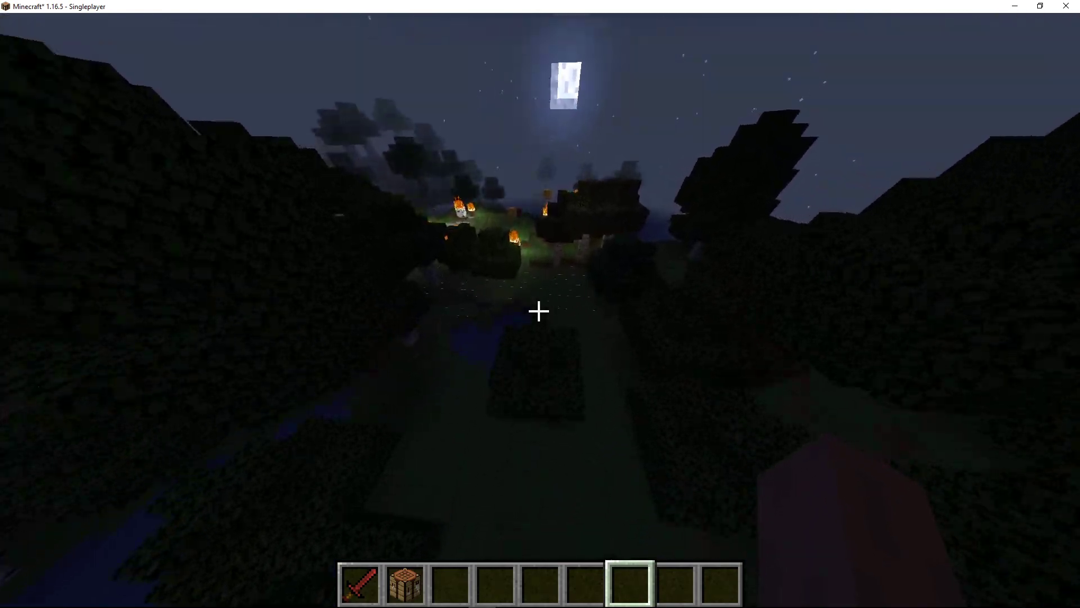
pyautogui.press('w')
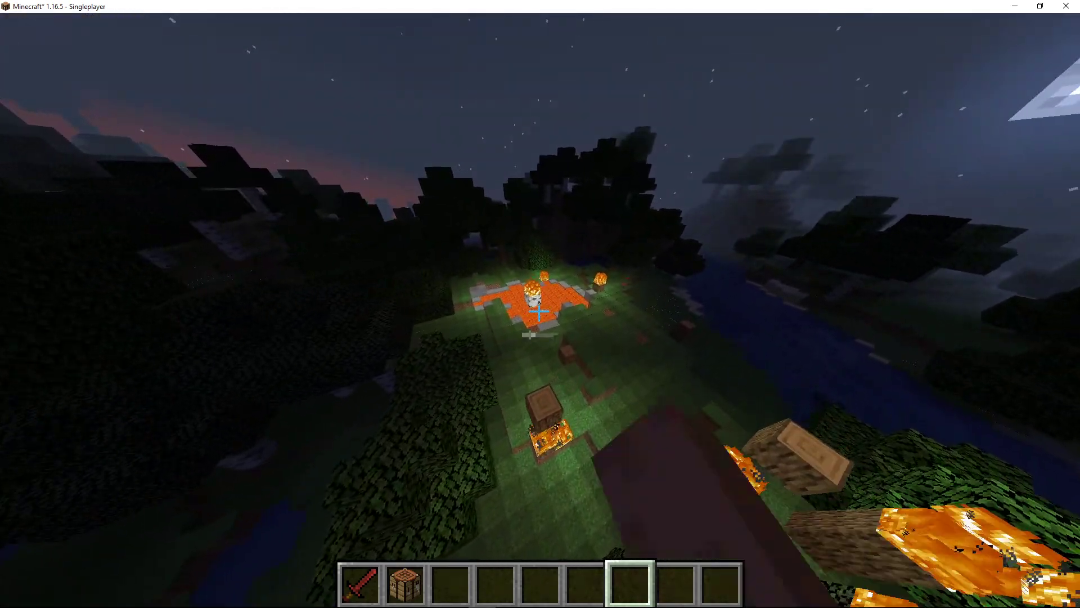
pyautogui.press('w')
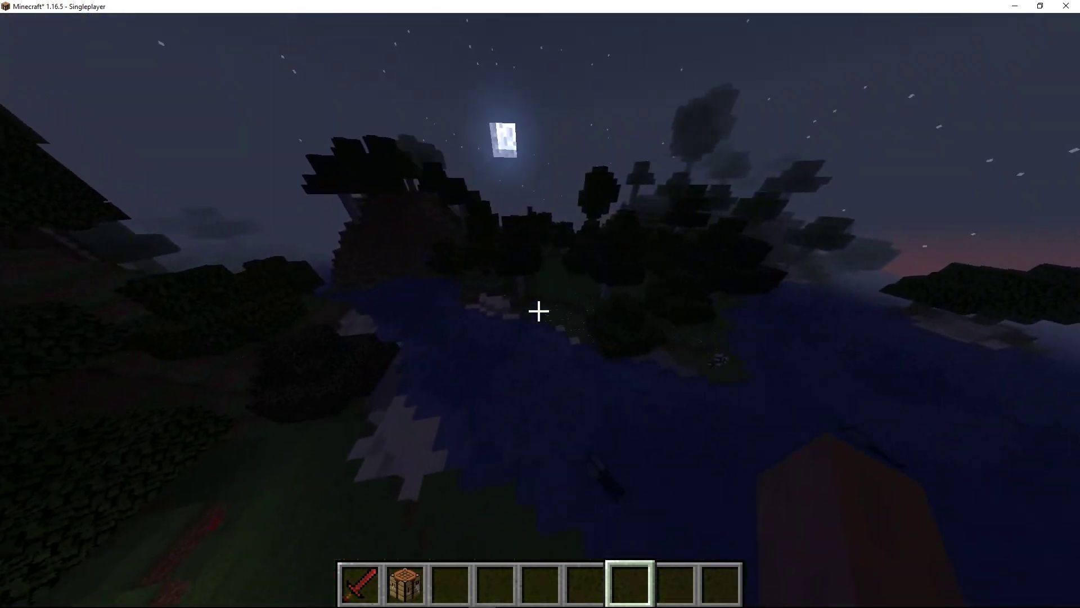
pyautogui.click(538, 311)
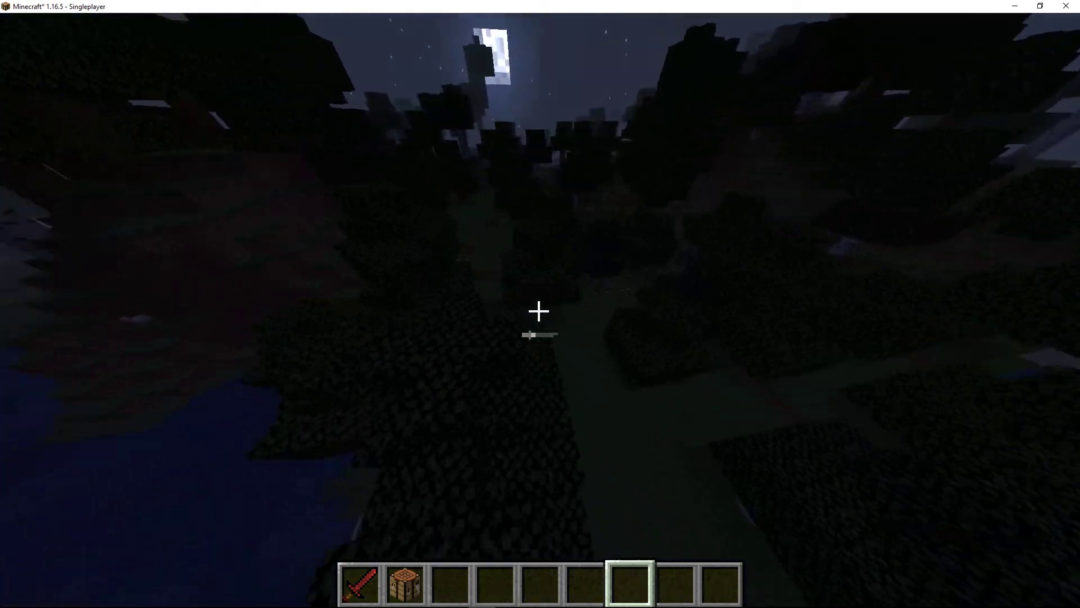
# Step: Put a Bloody Villager Spawn Egg from the creative items into the third hotbar slot
pyautogui.press('e')
pyautogui.moveTo(726, 214); pyautogui.dragTo(726, 426)
pyautogui.click(687, 372)
pyautogui.click(436, 423)
pyautogui.press('e')
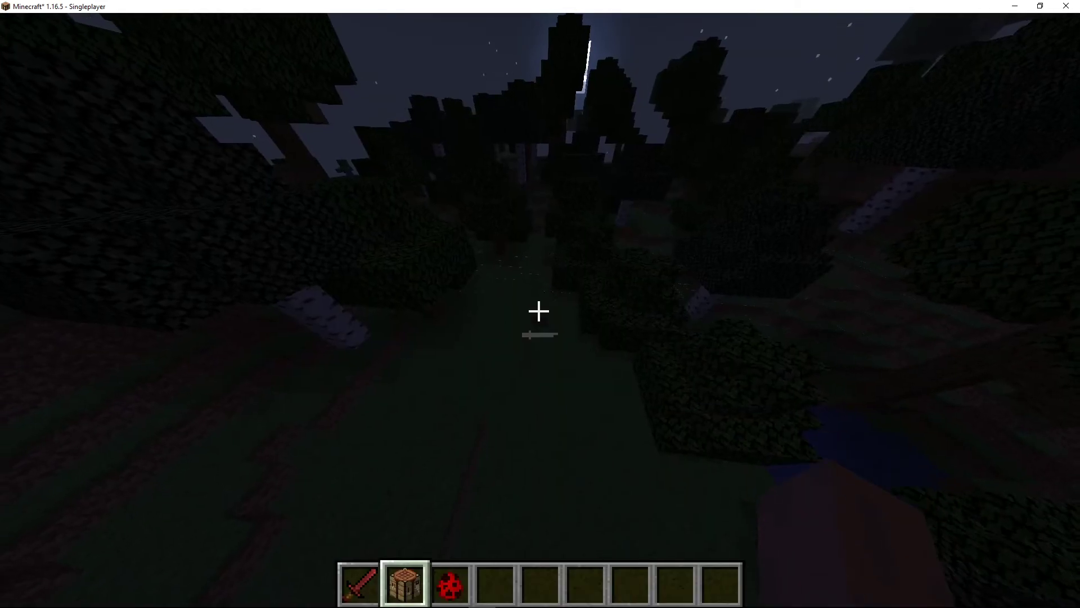
# Step: Search the dark forest, riverbank and lakeshore from the air and near the ground for naturally spawned Bloody Villagers
pyautogui.scroll(4, 538, 311)
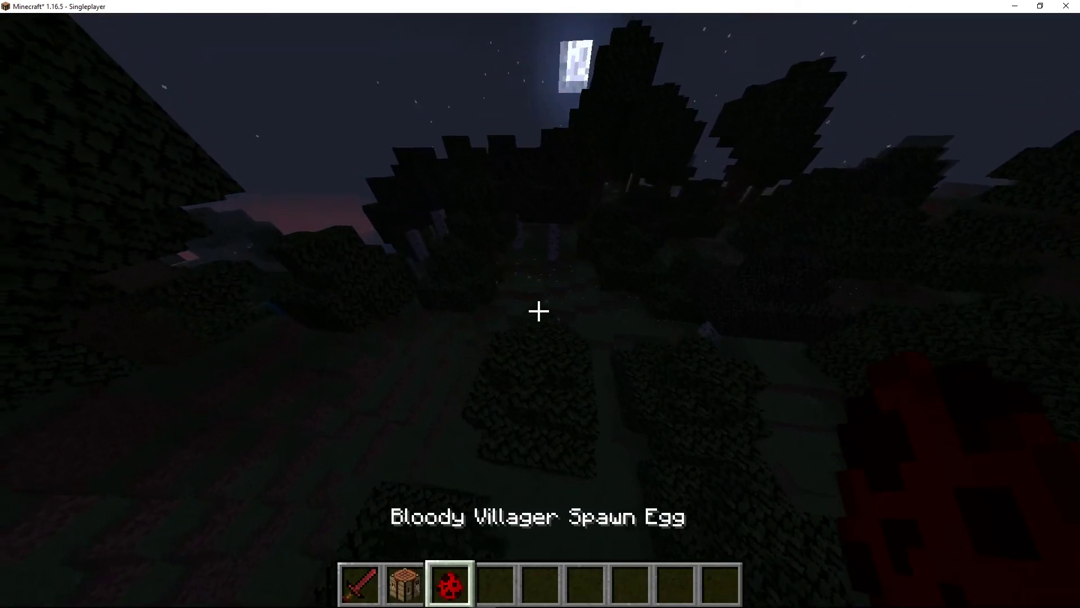
pyautogui.scroll(2, 538, 311)
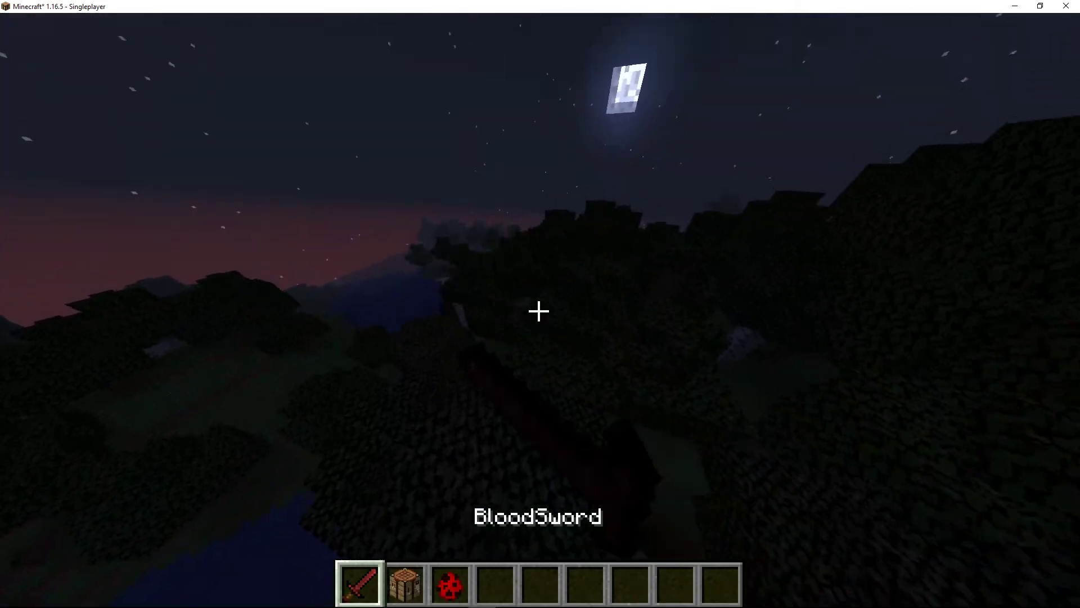
pyautogui.scroll(-4, 539, 311)
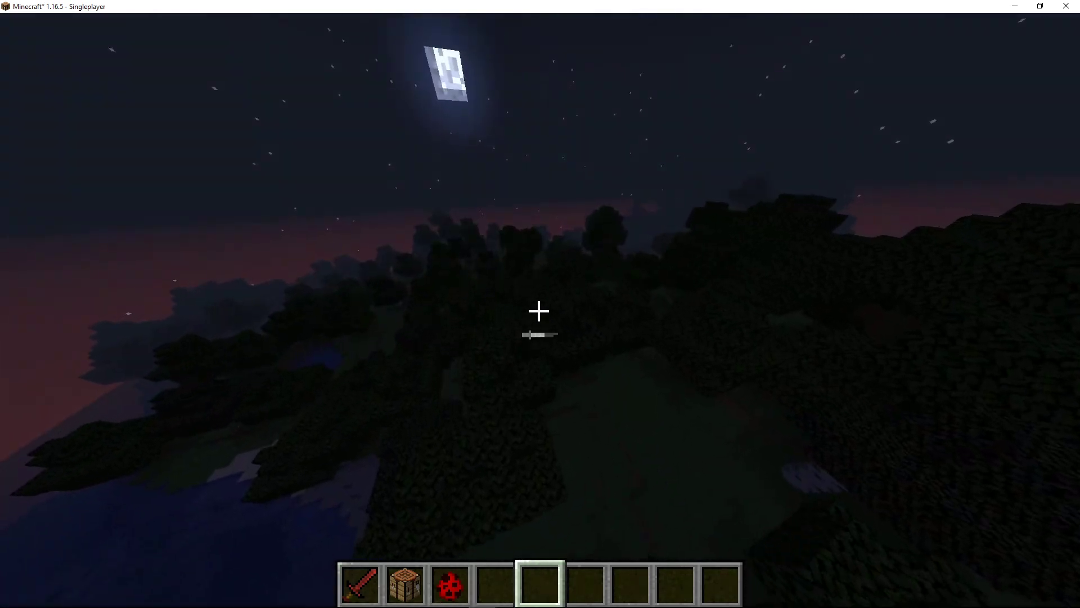
pyautogui.press('w')
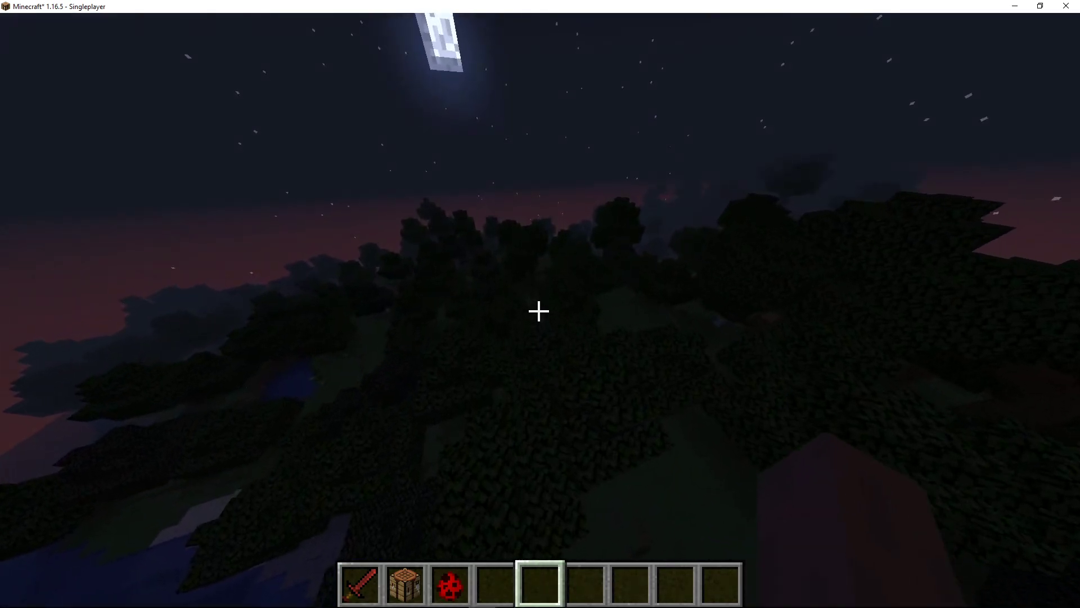
pyautogui.press('w')
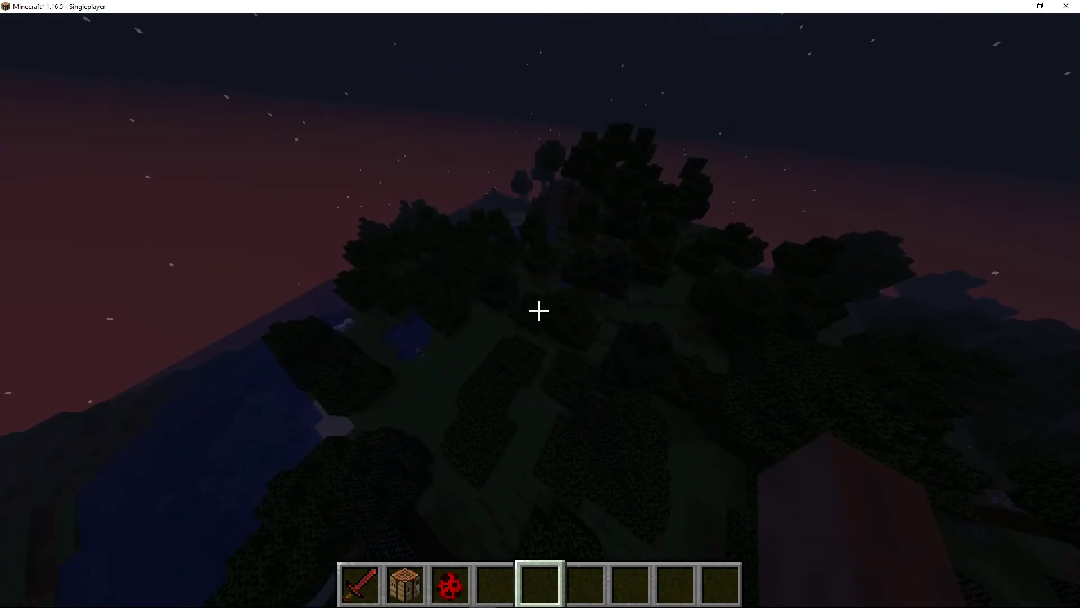
pyautogui.press('shift')
pyautogui.press('w')
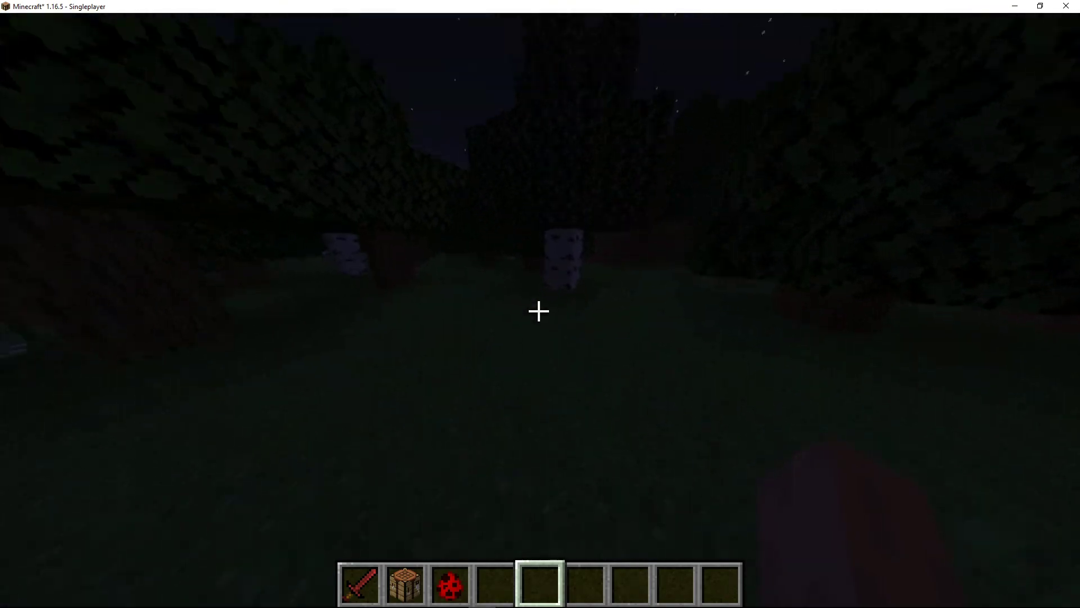
pyautogui.press('w')
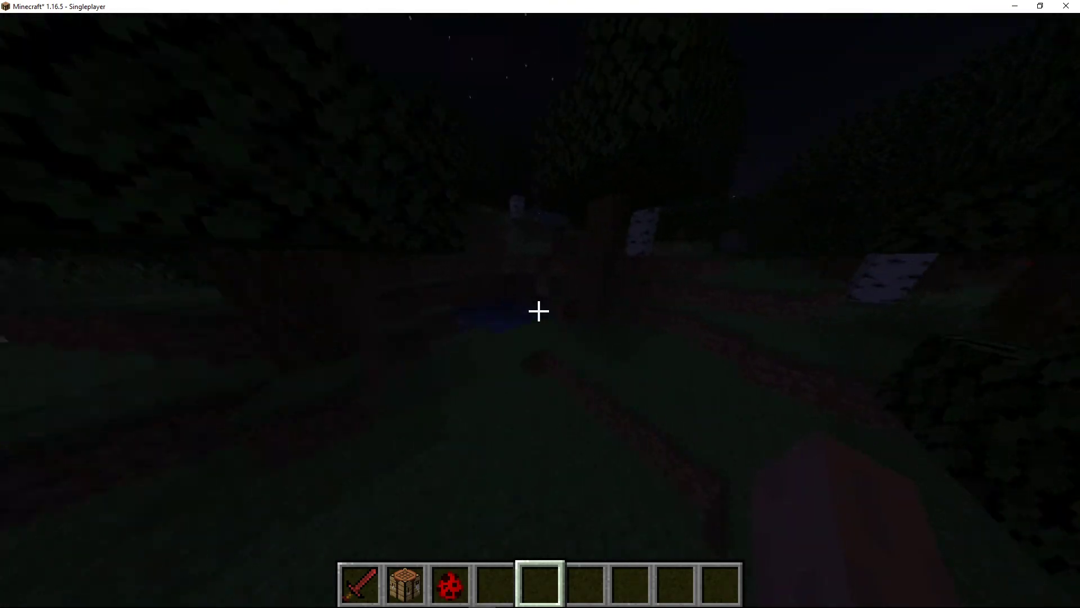
pyautogui.press('w')
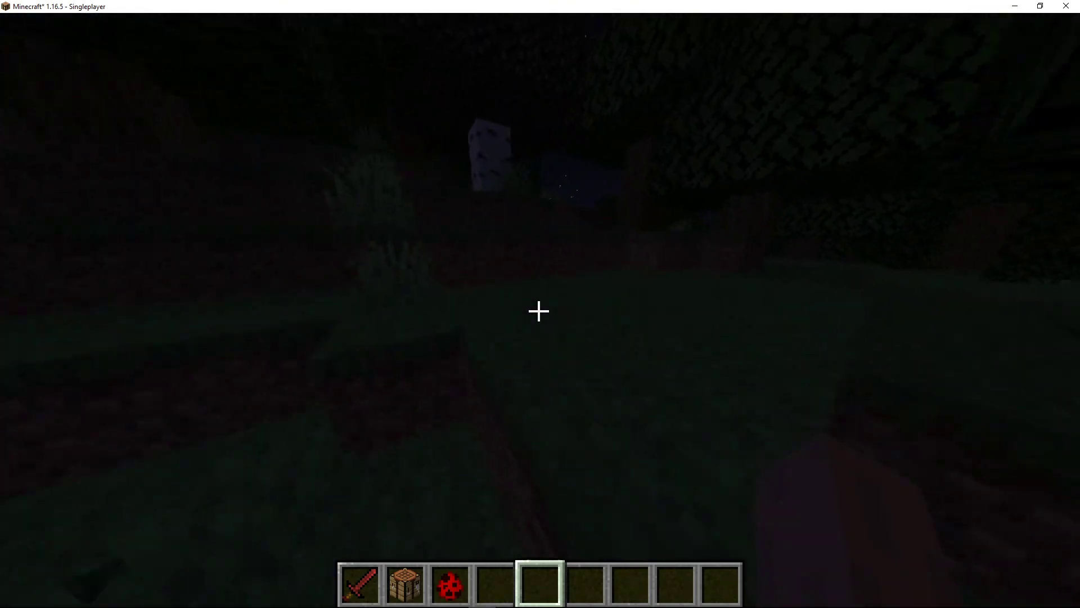
pyautogui.press('w')
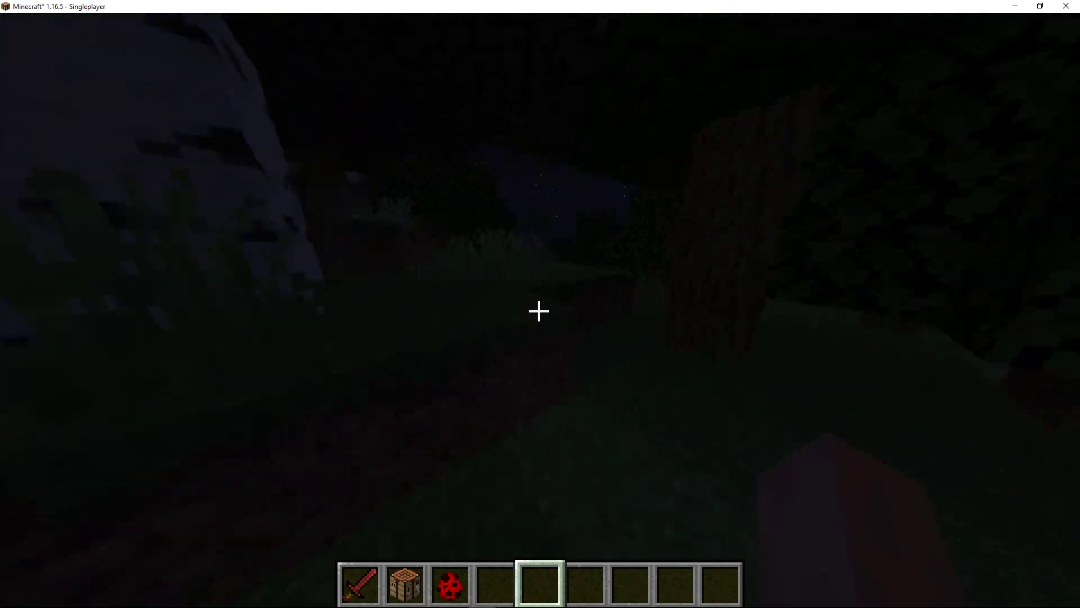
pyautogui.press('w')
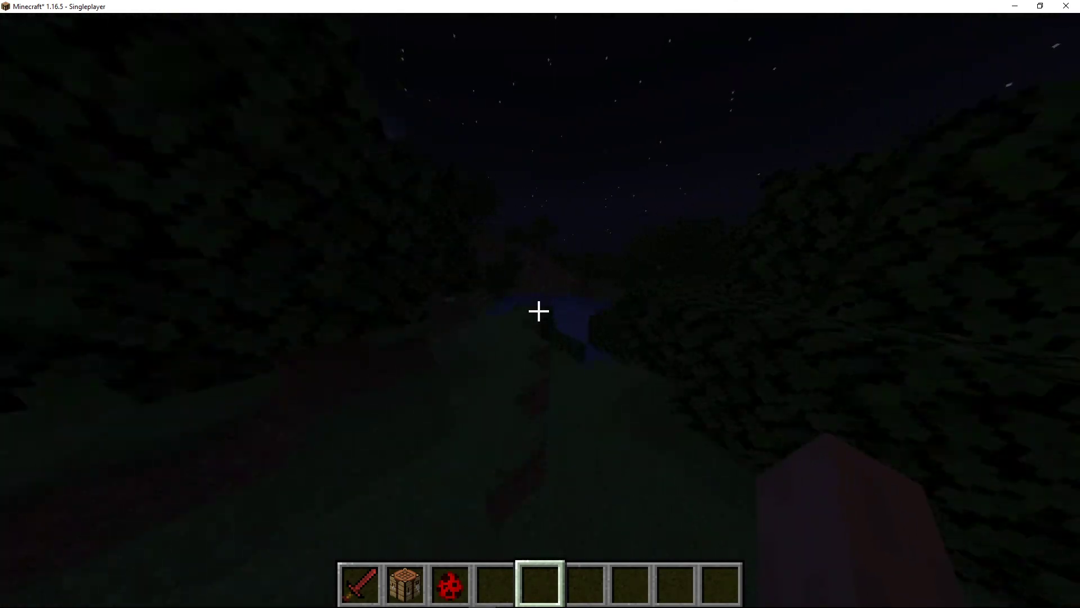
pyautogui.press('w')
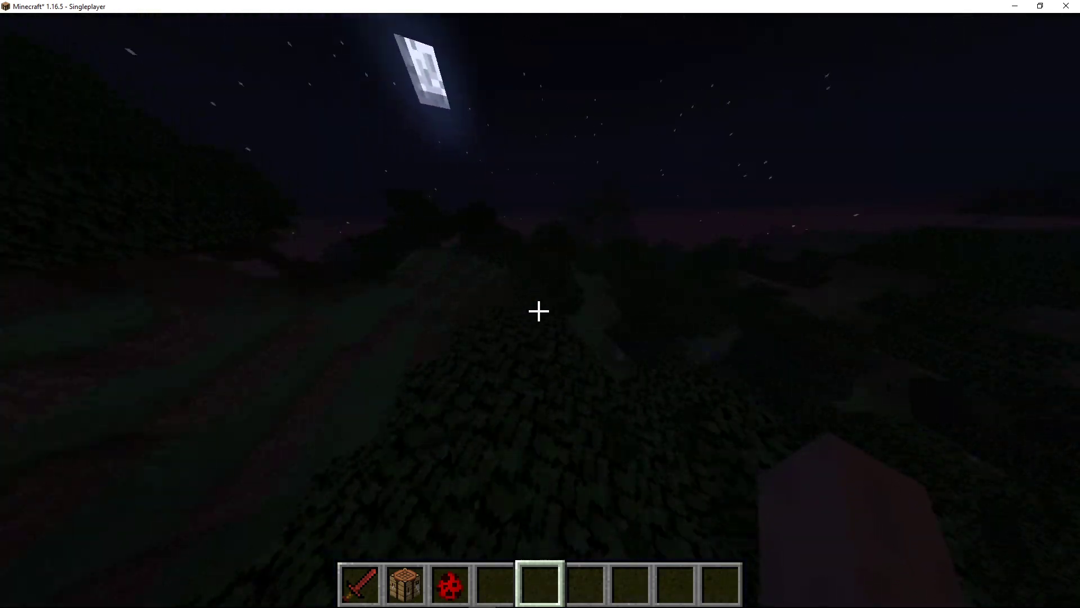
pyautogui.click(539, 311)
pyautogui.press('w')
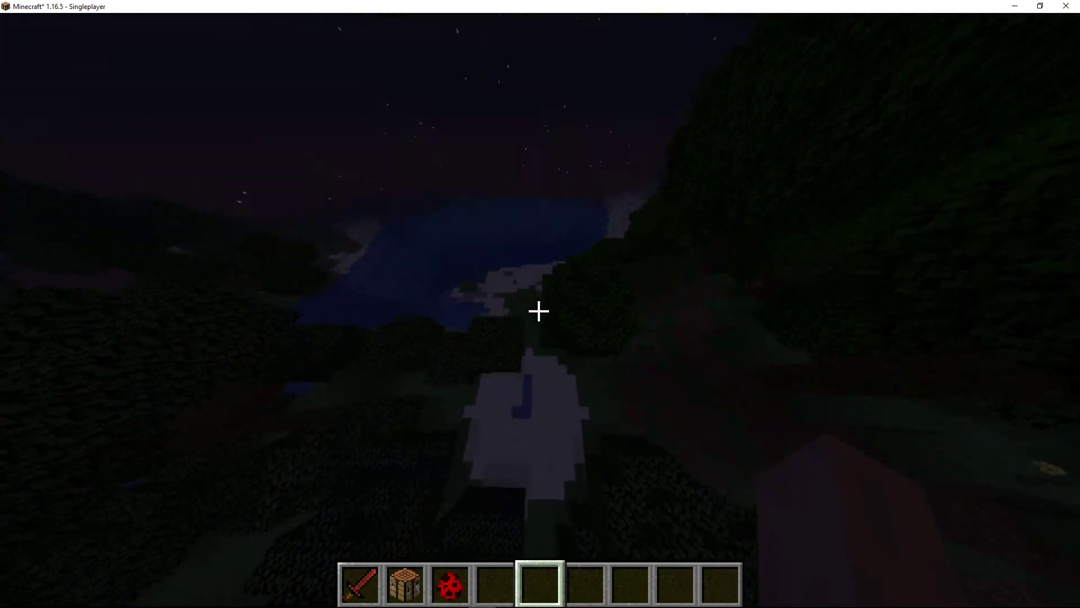
pyautogui.click(539, 311)
pyautogui.press('w')
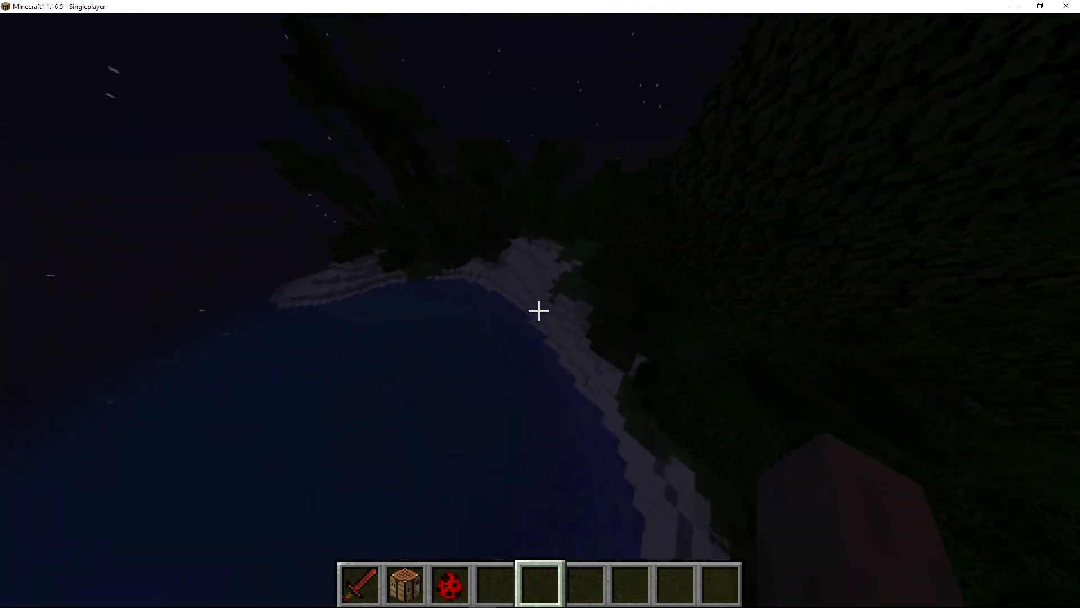
# Step: Spawn a Bloody Villager on the sandy shore with the spawn egg and inspect its texture from several sides
pyautogui.press('3')
pyautogui.rightClick(539, 311)
pyautogui.press('4')
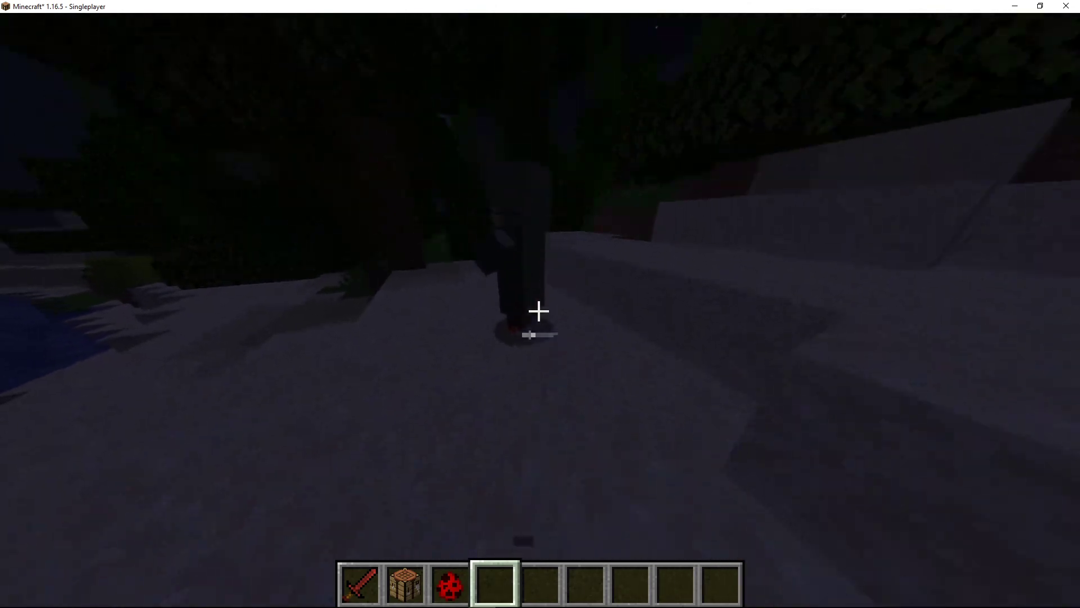
pyautogui.press('a')
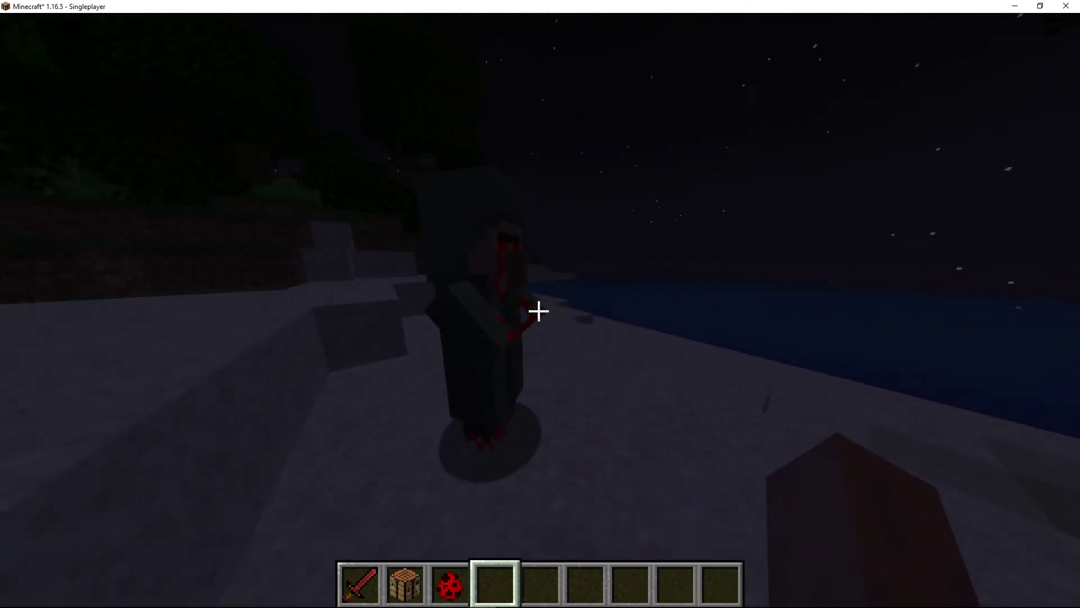
pyautogui.press('d')
pyautogui.press('w')
pyautogui.press('a')
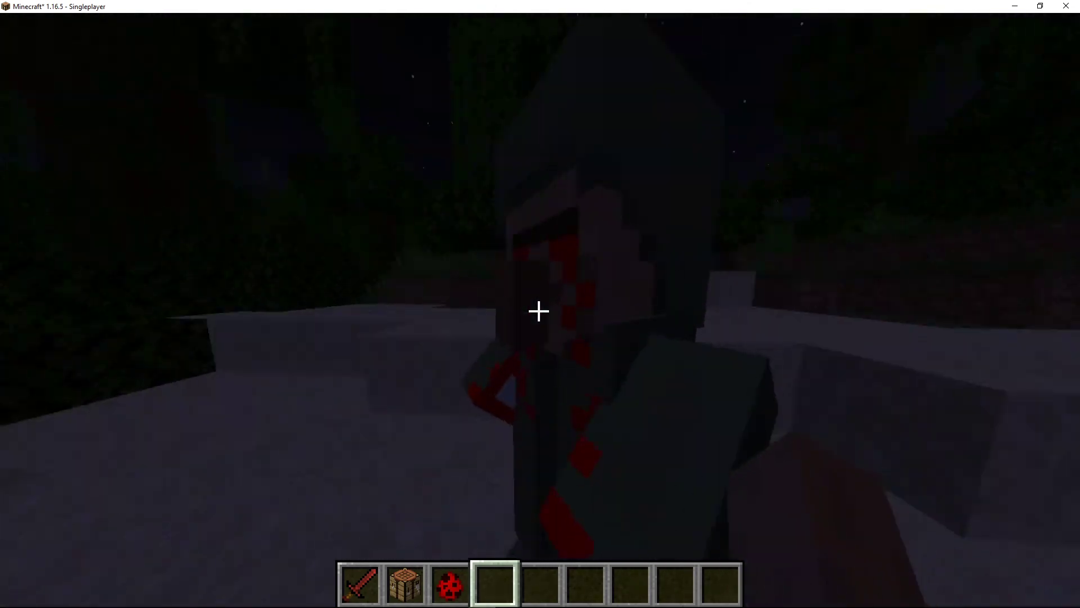
pyautogui.press('d')
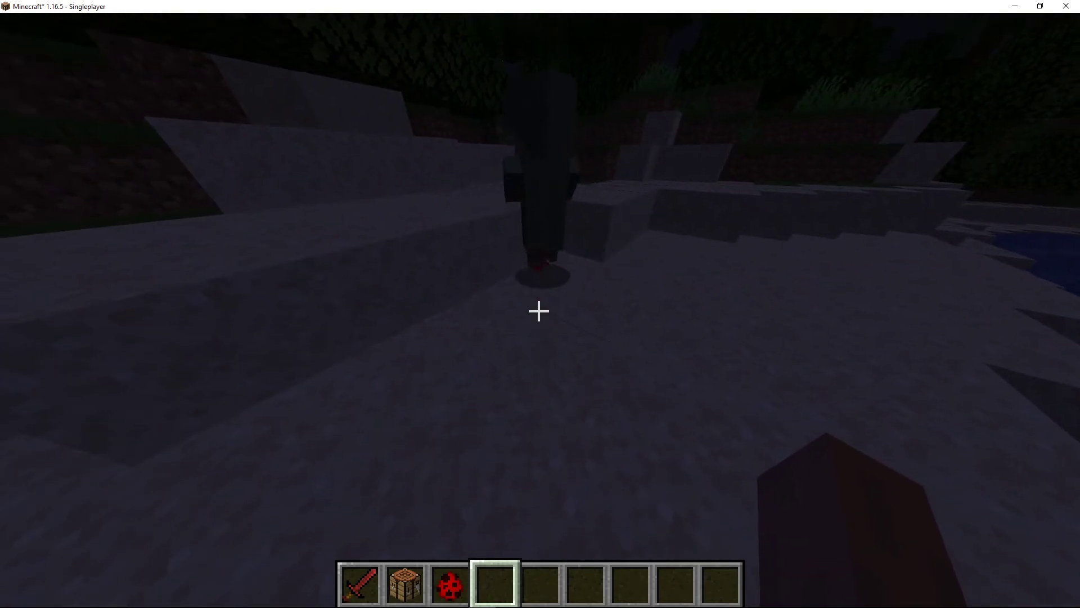
# Step: Follow the Bloody Villager from the shore into the forest with the BloodSword in hand
pyautogui.press('w')
pyautogui.press('space')
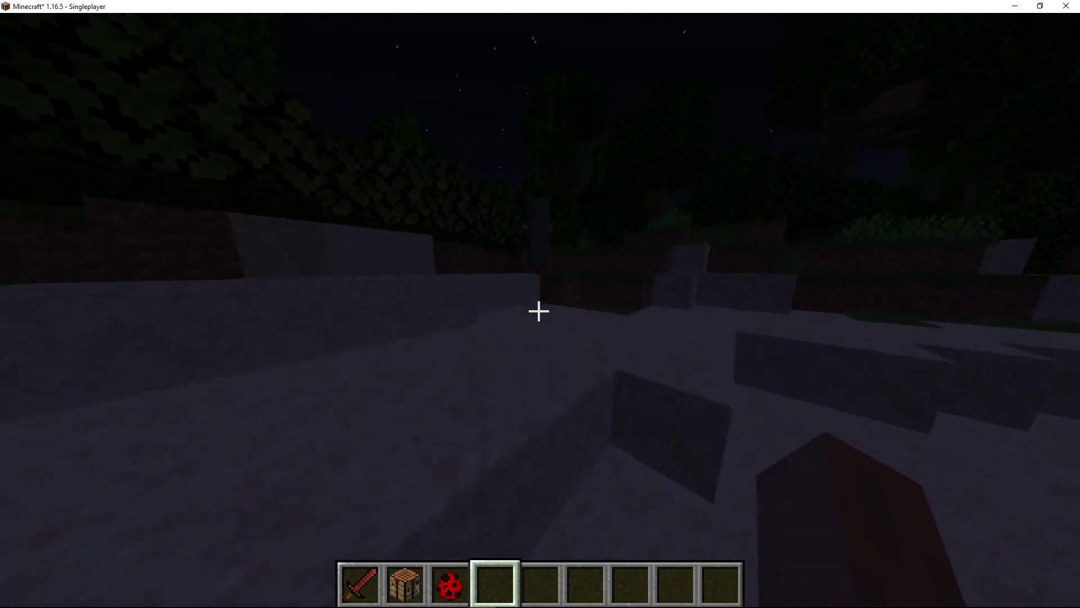
pyautogui.press('1')
pyautogui.press('w')
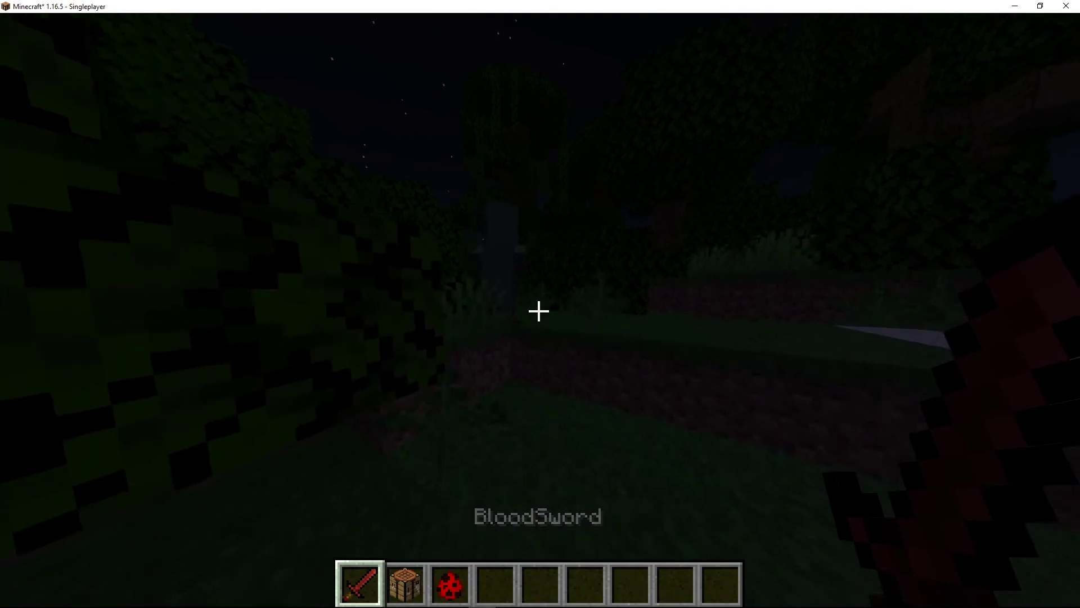
pyautogui.press('w')
pyautogui.press('space')
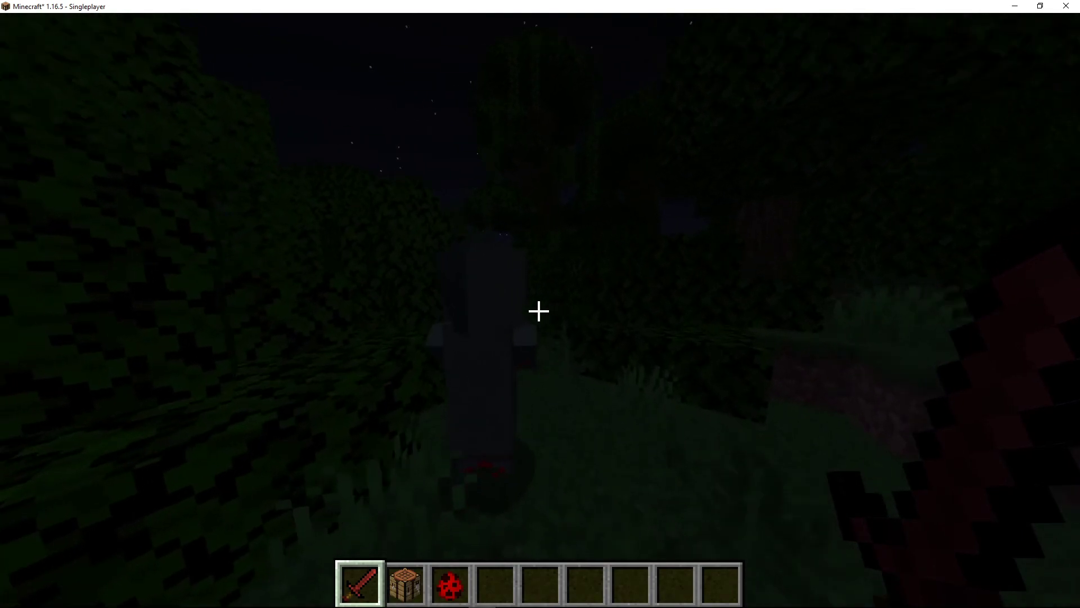
pyautogui.press('space')
# Step: Kill the Bloody Villager with the BloodSword and collect the Mysteriousblood it drops
pyautogui.press('4')
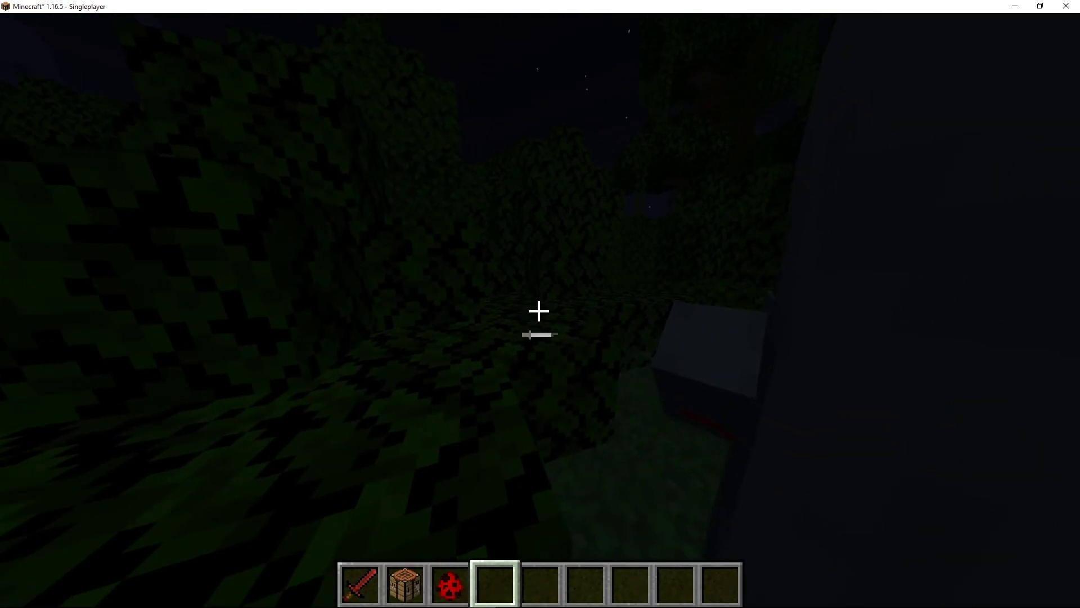
pyautogui.press('s')
pyautogui.click(538, 311)
pyautogui.press('1')
pyautogui.click(539, 311)
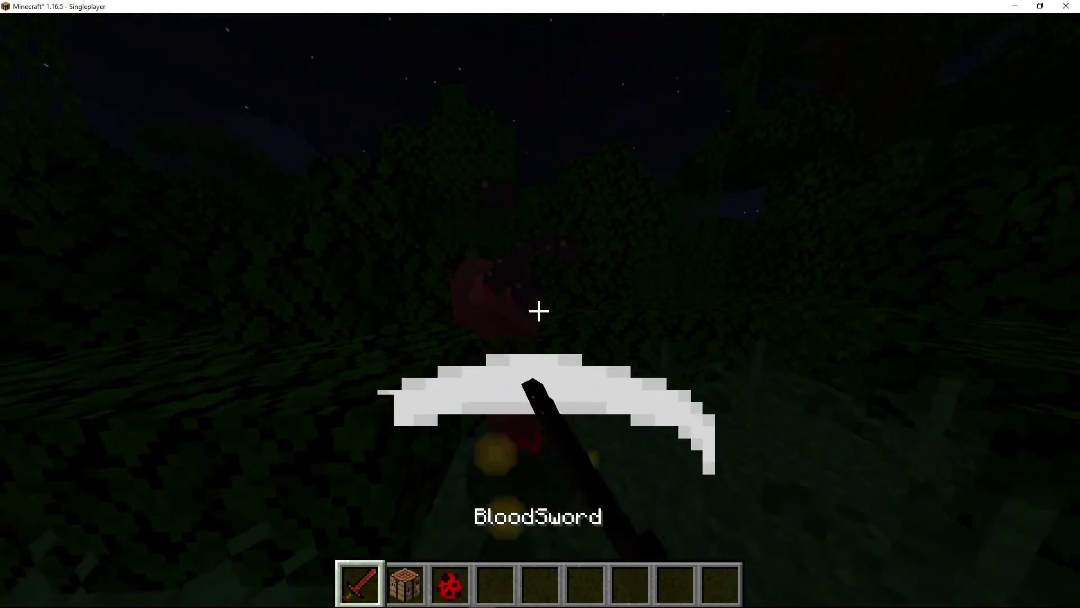
pyautogui.scroll(-3, 538, 311)
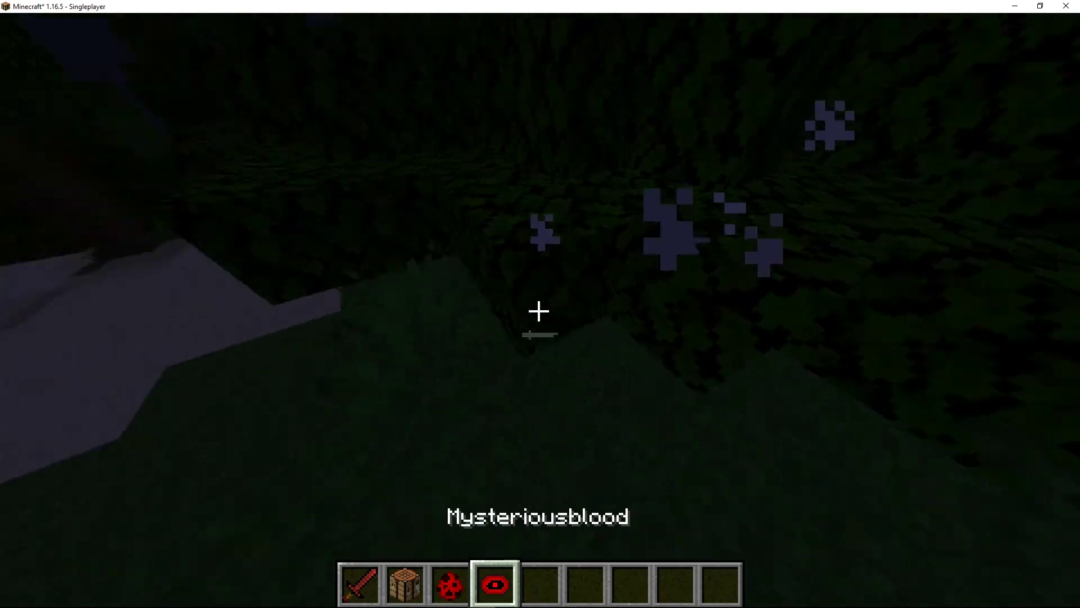
# Step: Spawn more Bloody Villagers on the shore, kill them with the BloodSword and collect their Mysteriousblood drops
pyautogui.scroll(2, 538, 311)
pyautogui.scroll(-1, 539, 311)
pyautogui.rightClick(539, 311)
pyautogui.rightClick(538, 311)
pyautogui.press('1')
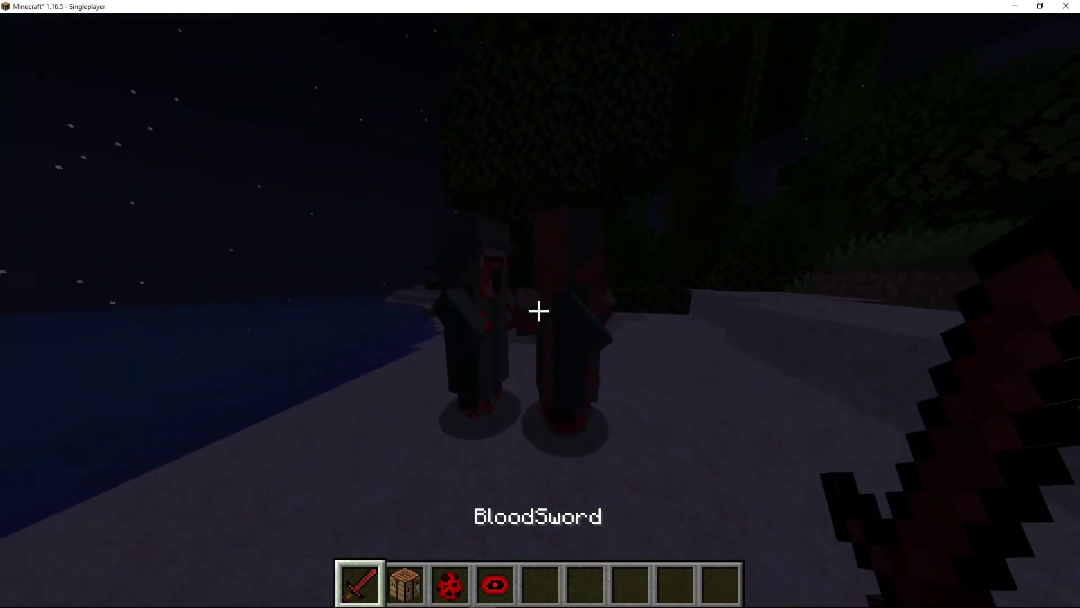
pyautogui.click(538, 311)
pyautogui.click(538, 312)
pyautogui.press('w')
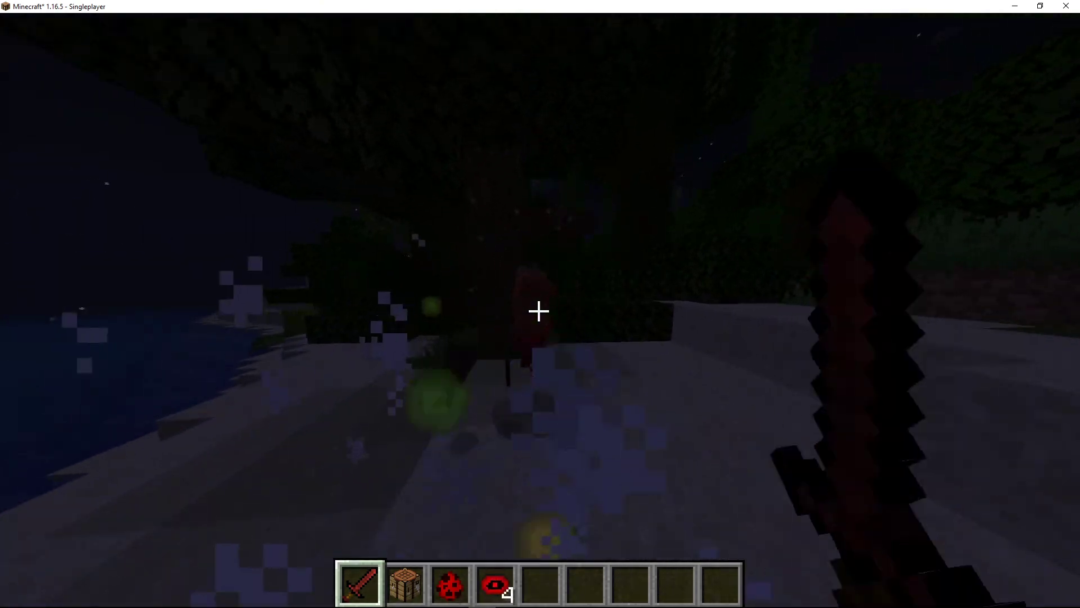
pyautogui.press('4')
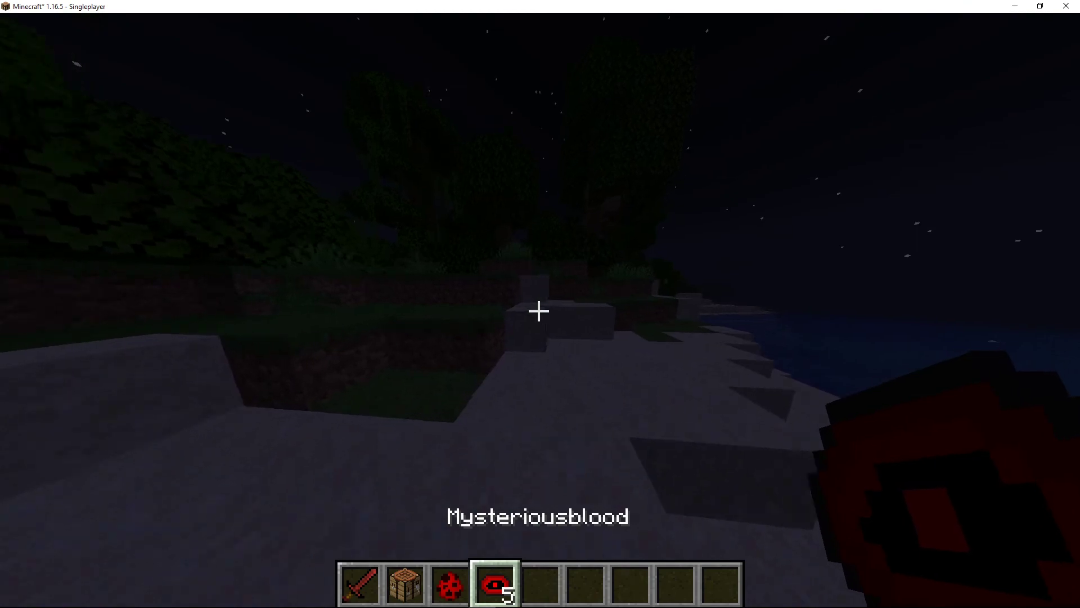
pyautogui.press('1')
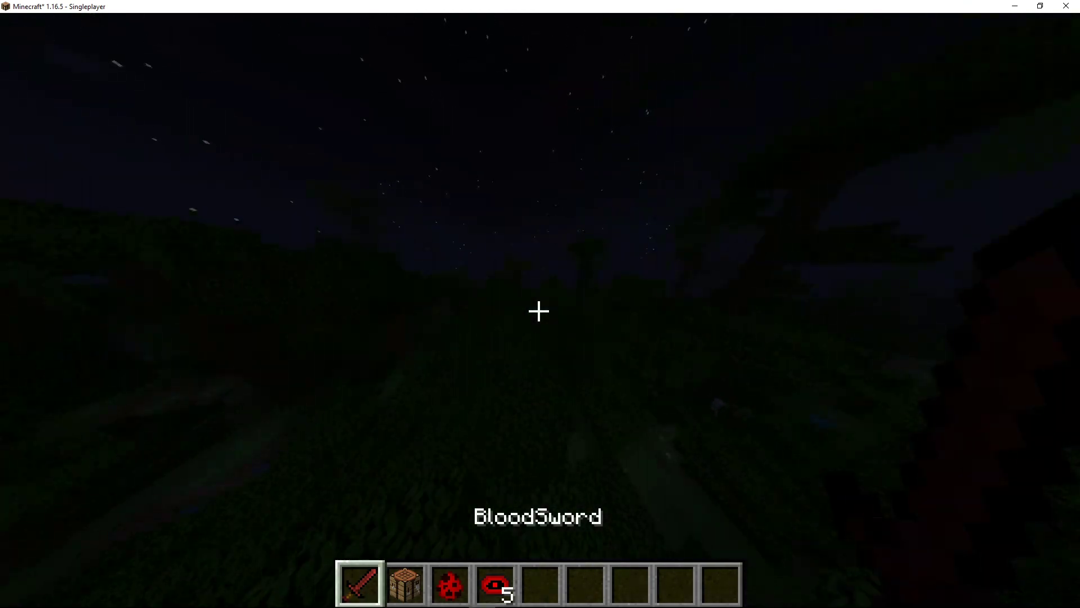
# Step: Close the Minecraft test client and select the BloodyVillager element in the MCreator workspace
pyautogui.press('Escape')
pyautogui.click(1067, 6)
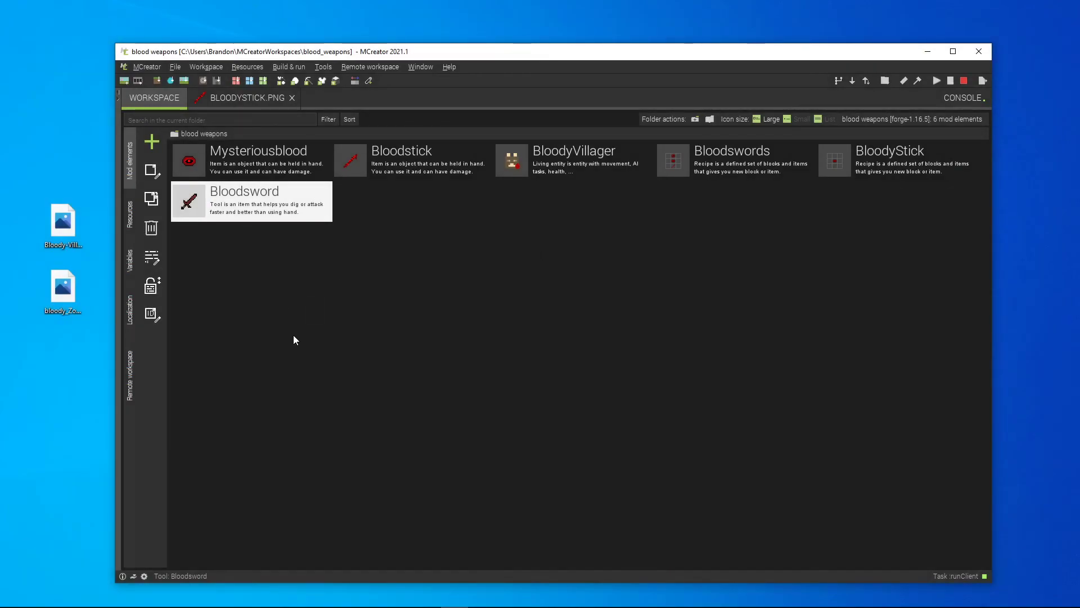
pyautogui.click(560, 166)
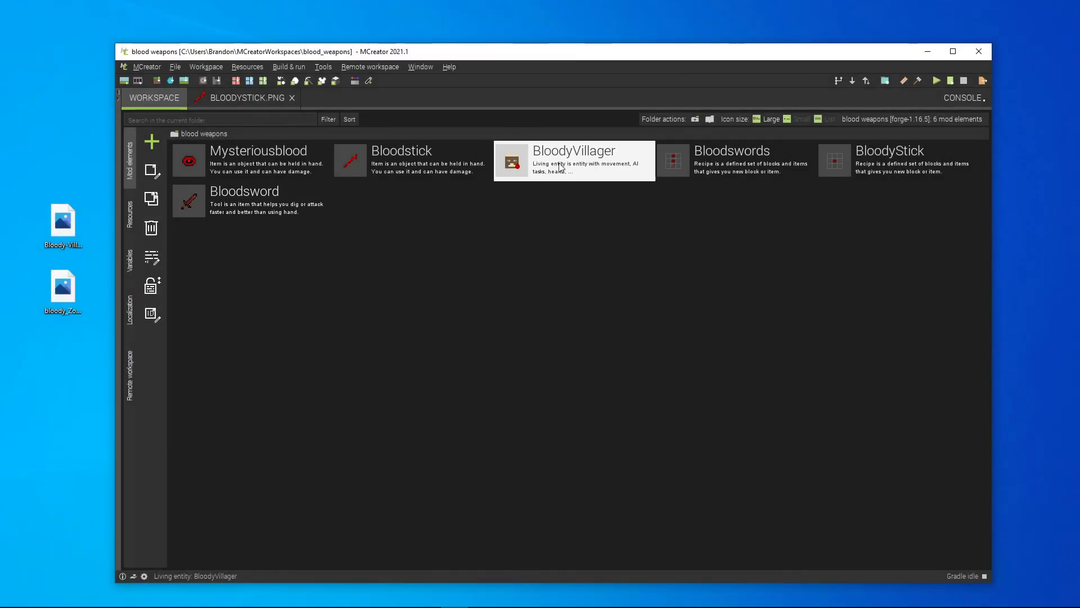